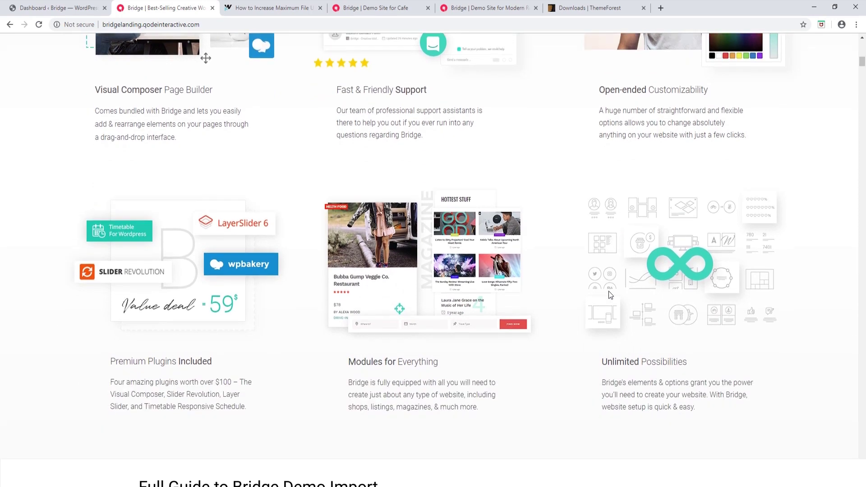
Step: Look through the demo gallery on the Bridge landing page, including the Bridge Original demo
scroll(608, 292, "down", 3)
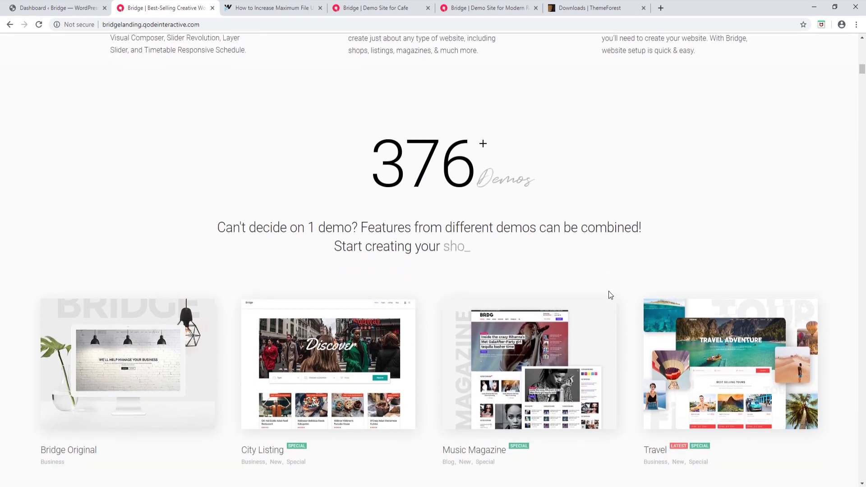
scroll(608, 295, "down", 1)
scroll(608, 291, "down", 4)
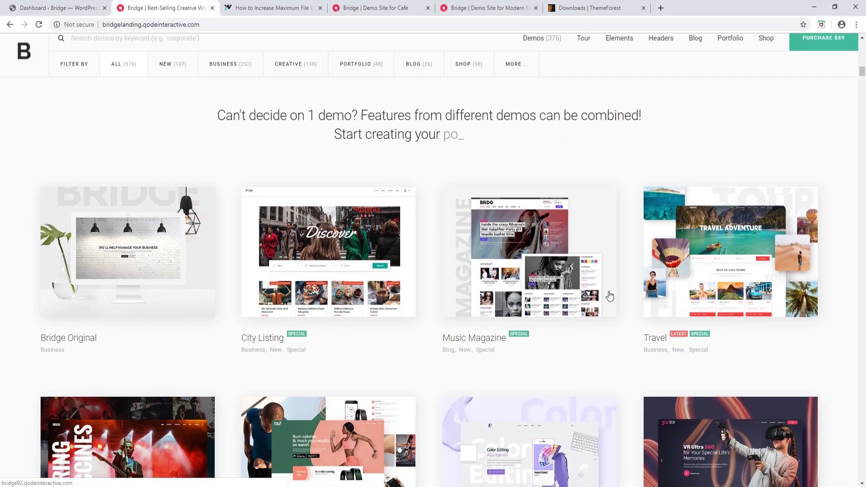
scroll(608, 295, "down", 4)
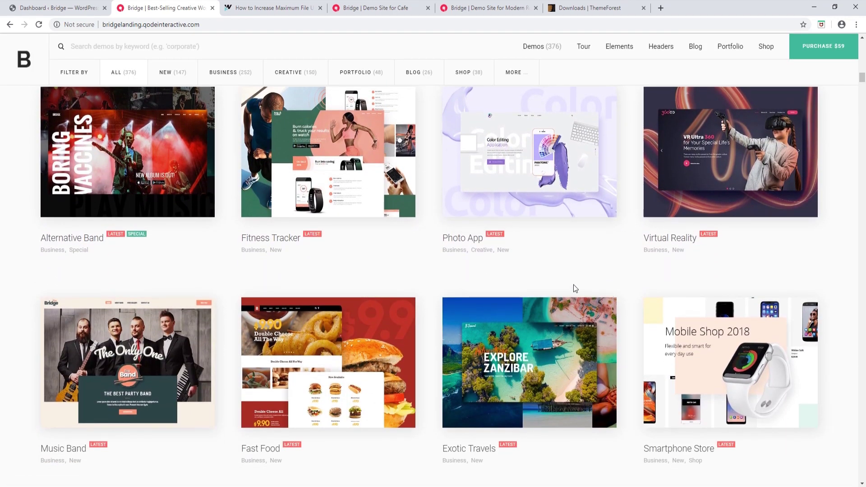
scroll(422, 282, "up", 5)
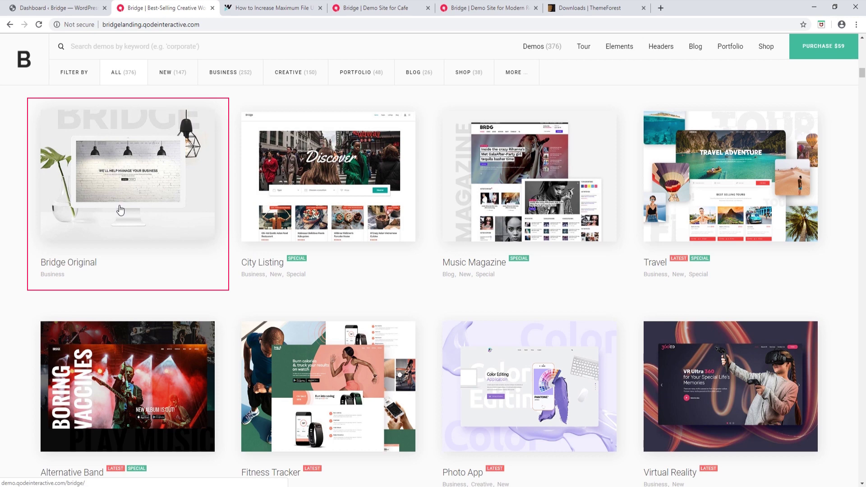
Step: Consult the WPKlik article on increasing the WordPress maximum upload file size, and return to the WordPress dashboard
left_click(73, 9)
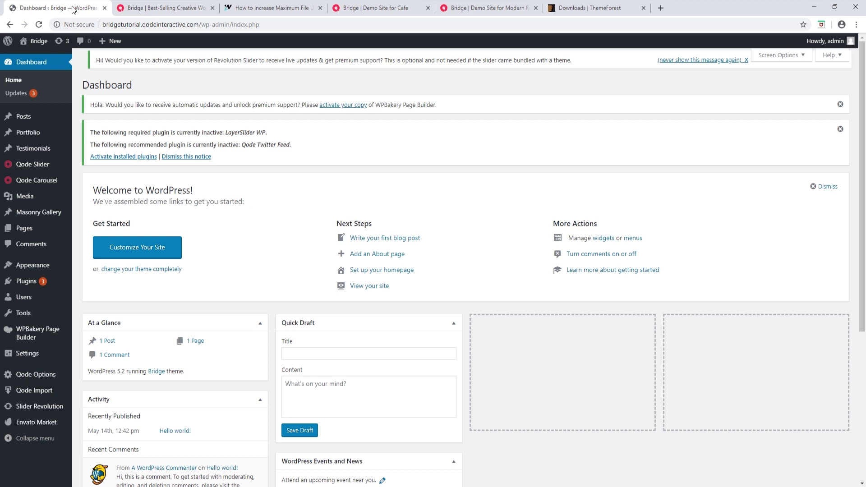
left_click(259, 13)
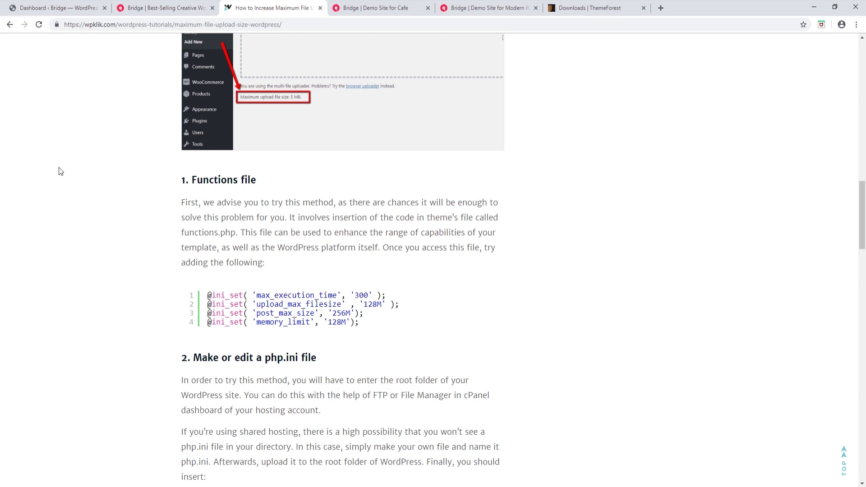
left_click(64, 8)
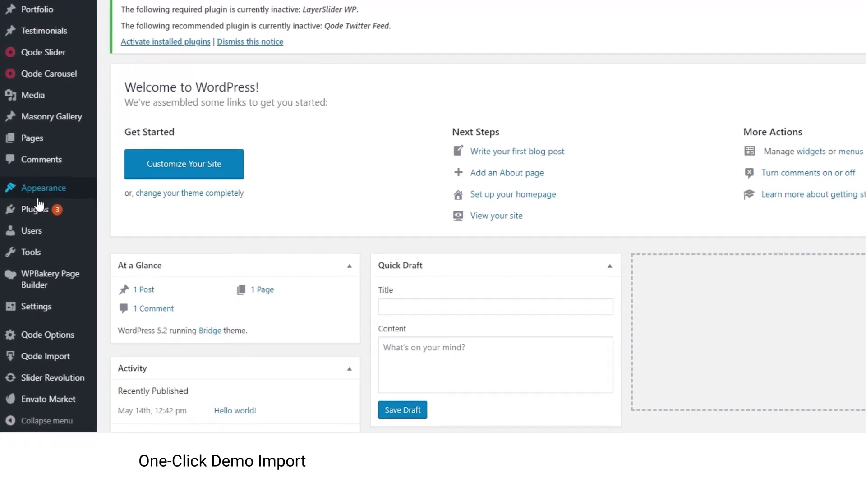
Step: Open the list of installed plugins and check which of the theme's plugins are active
mouse_move(26, 289)
left_click(34, 204)
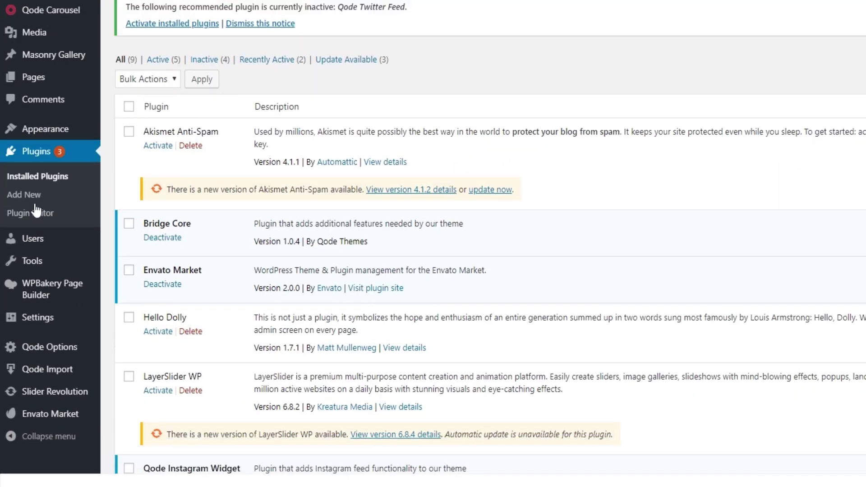
scroll(188, 303, "down", 2)
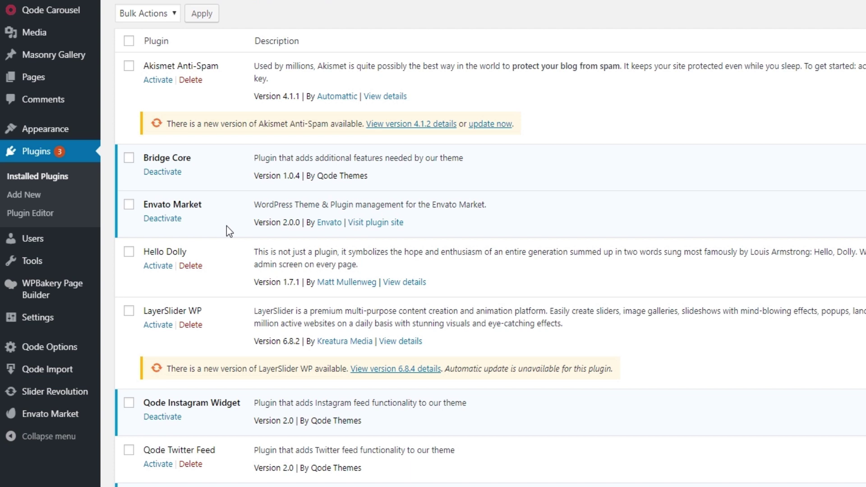
Step: Open the Qode Import page for the Bridge one-click demo import
mouse_move(54, 131)
left_click(68, 371)
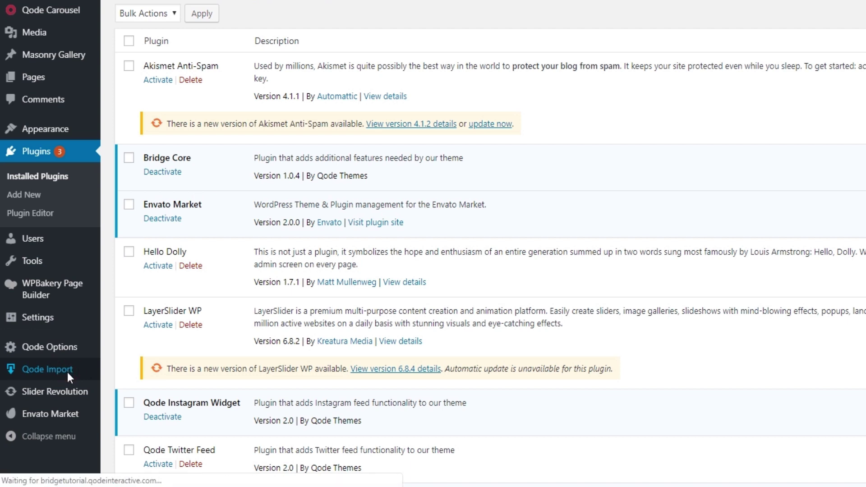
scroll(648, 268, "down", 1)
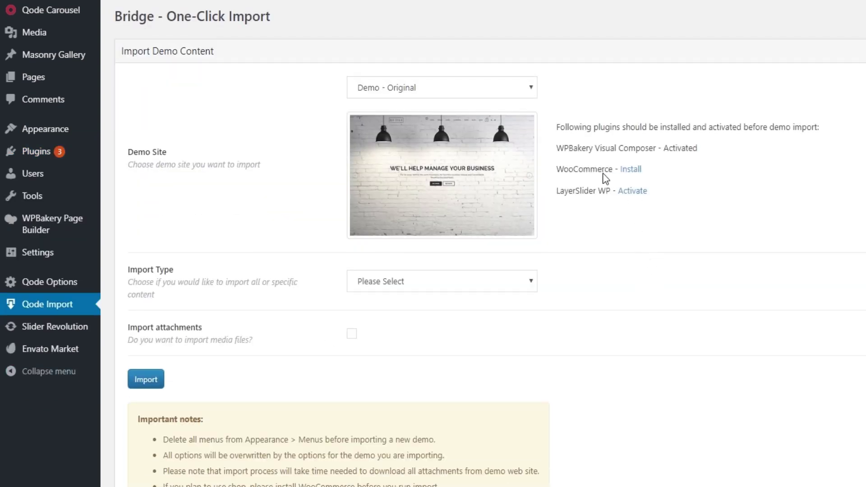
Step: Browse the list of importable demo sites, from the first demos through the New Demo entries
left_click(496, 88)
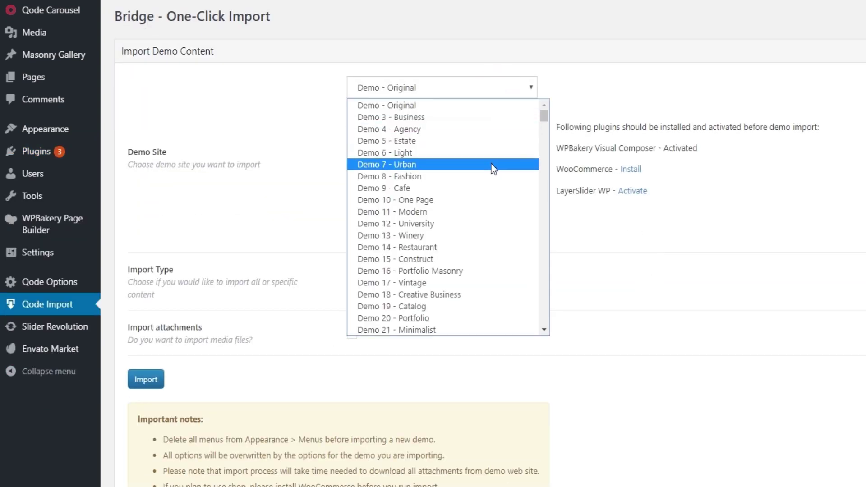
scroll(413, 203, "down", 1)
scroll(414, 205, "down", 3)
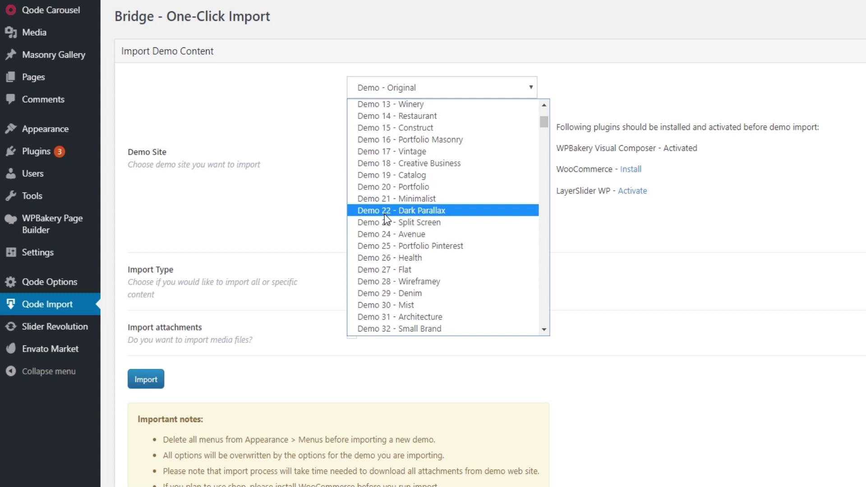
left_click_drag(544, 128, 542, 264)
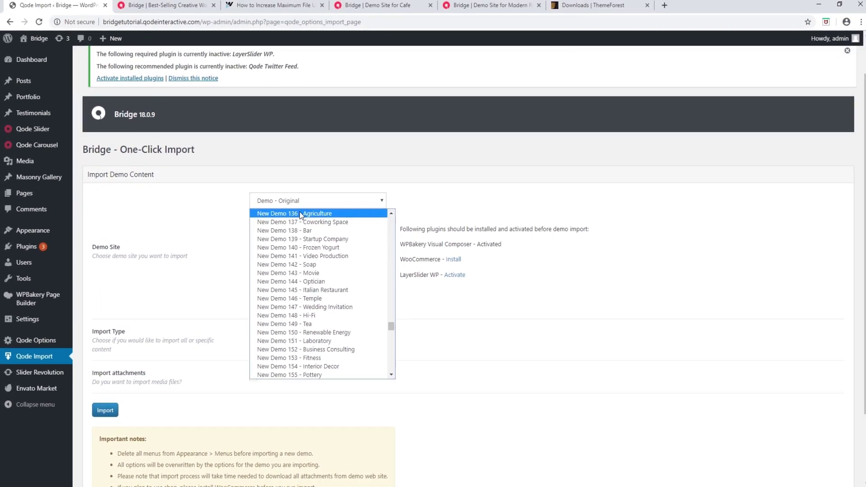
Step: Compare the web addresses of the Cafe and Modern Restaurant demo sites with the demo names in the import list
left_click(369, 5)
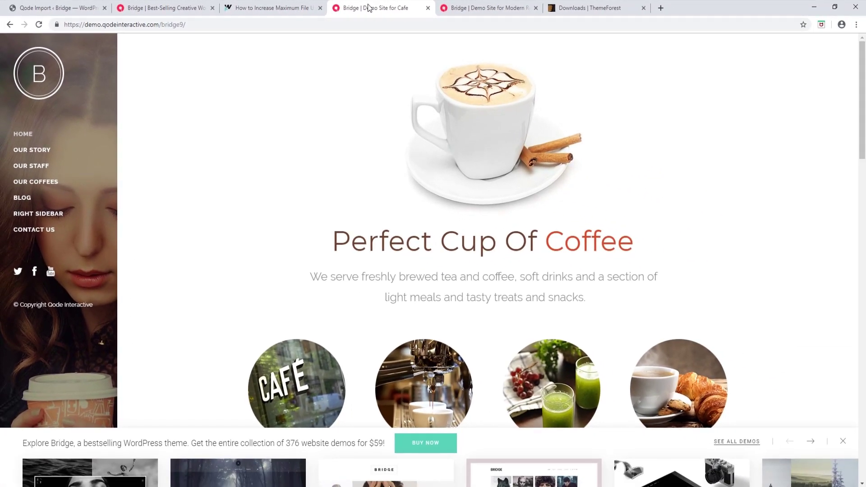
left_click(59, 8)
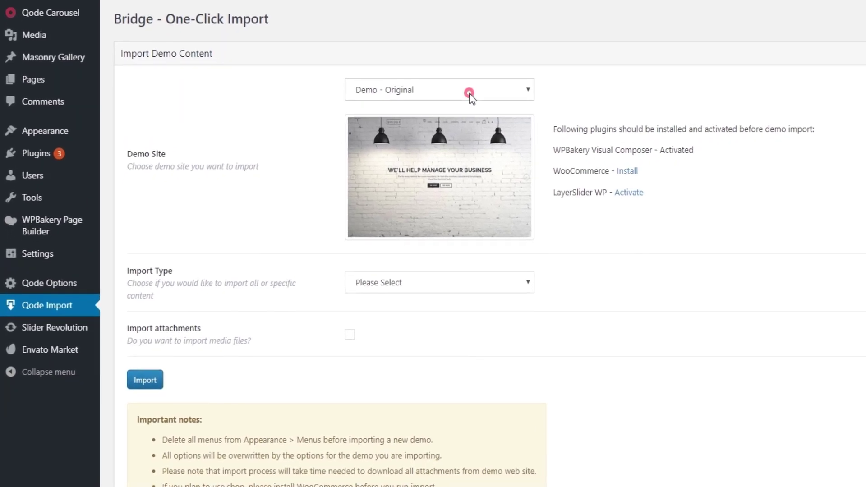
left_click(368, 173)
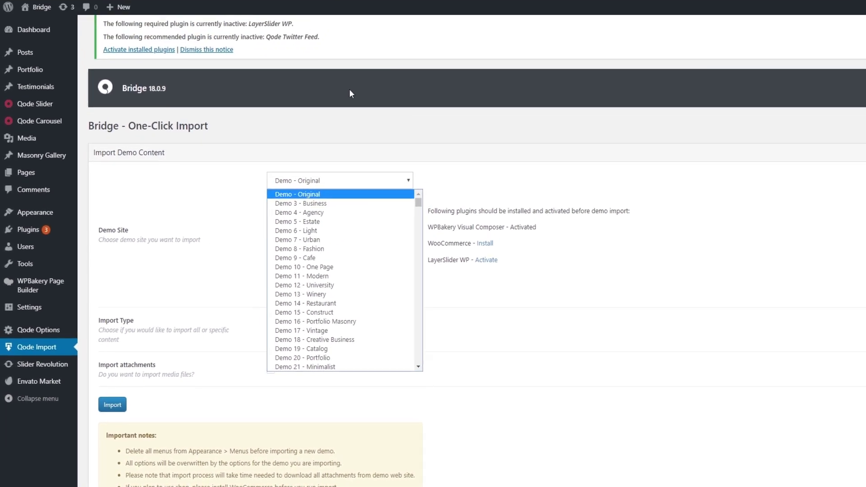
left_click(500, 12)
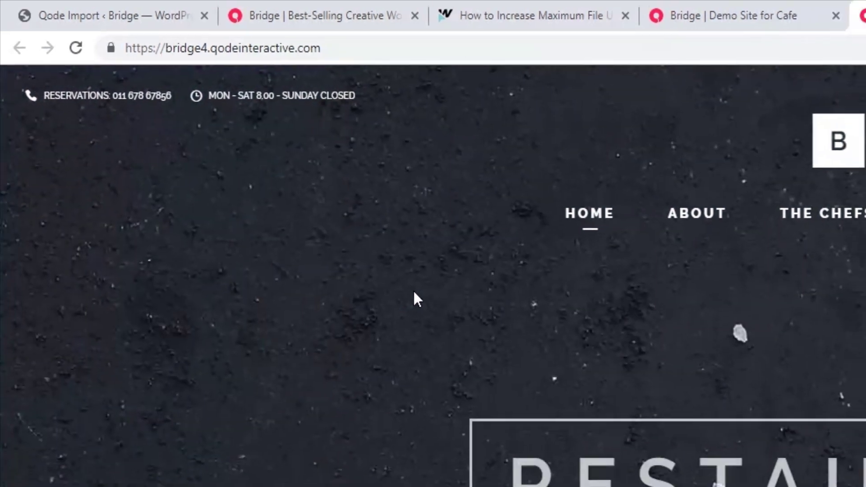
left_click(122, 15)
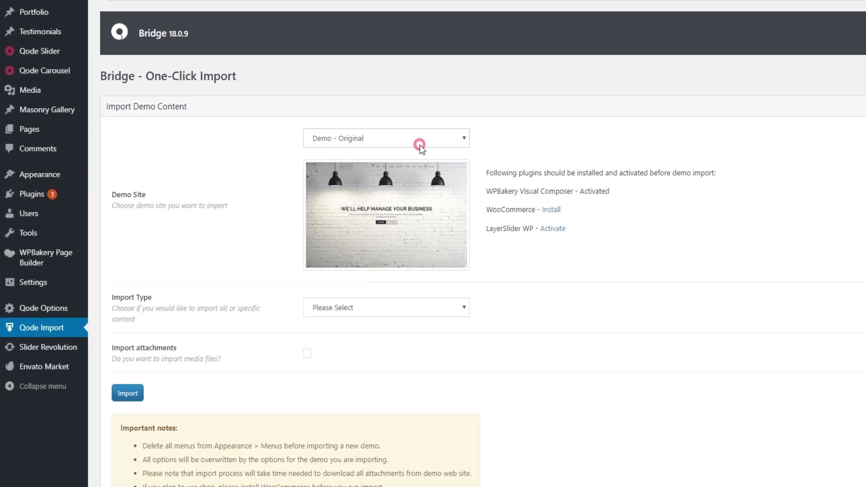
Step: Browse the demo site list up to the New Demo entries and choose Demo - Original for the import
left_click(343, 202)
left_click_drag(546, 119, 549, 222)
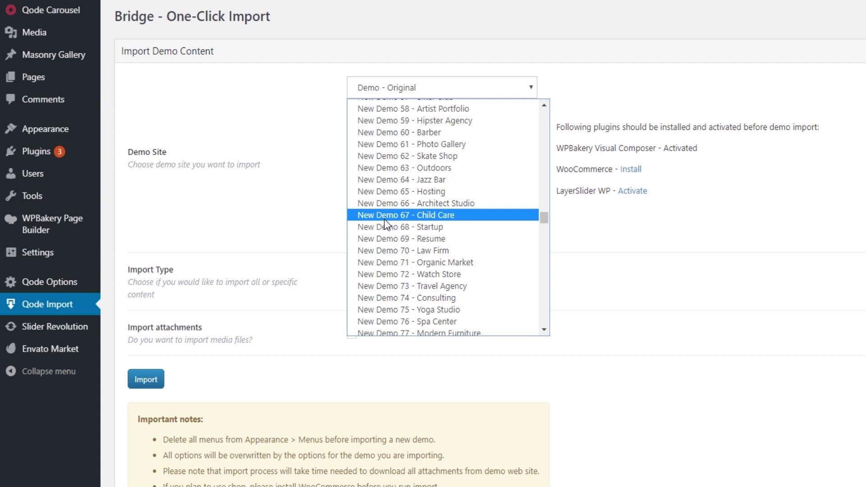
left_click_drag(548, 223, 547, 120)
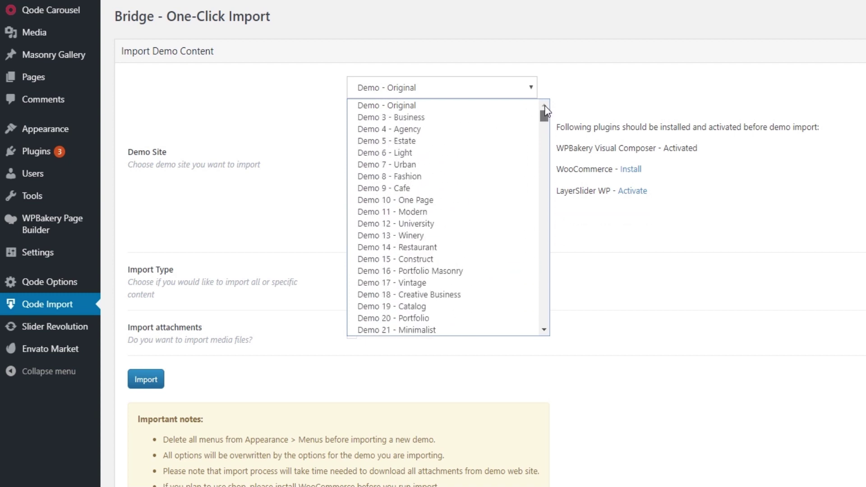
left_click(455, 107)
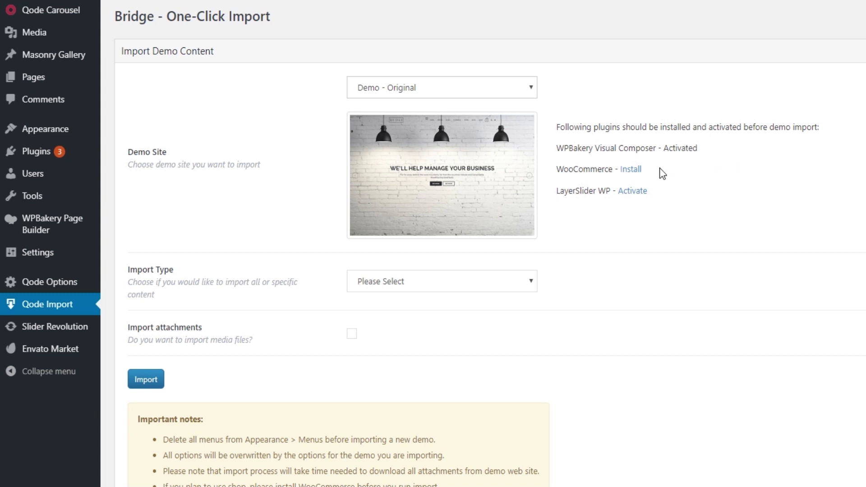
Step: Activate the LayerSlider WP and WooCommerce plugins that the Original demo requires, and return to the demo import page
left_click(635, 194)
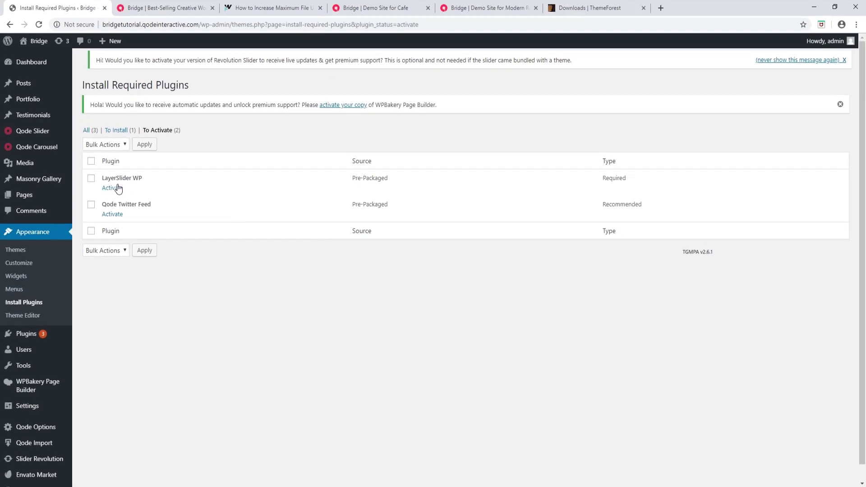
left_click(111, 187)
left_click(111, 245)
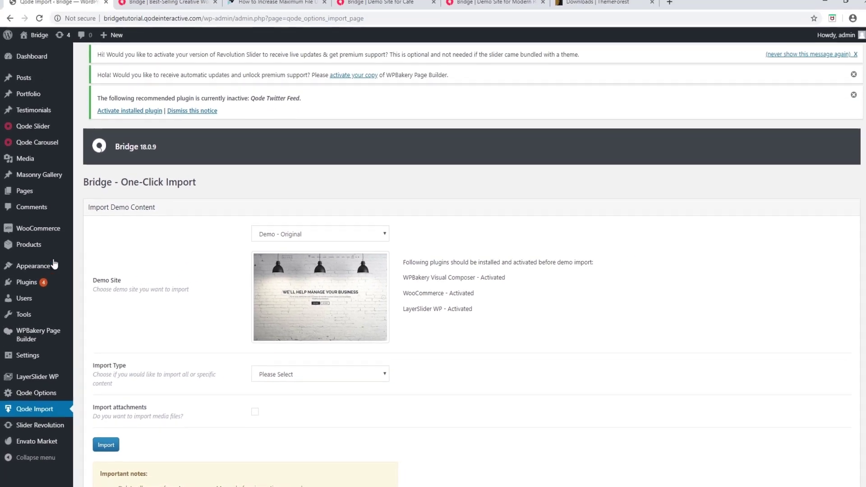
Step: Open the Plugins page in a separate browser tab and review the installed plugins
middle_click(24, 290)
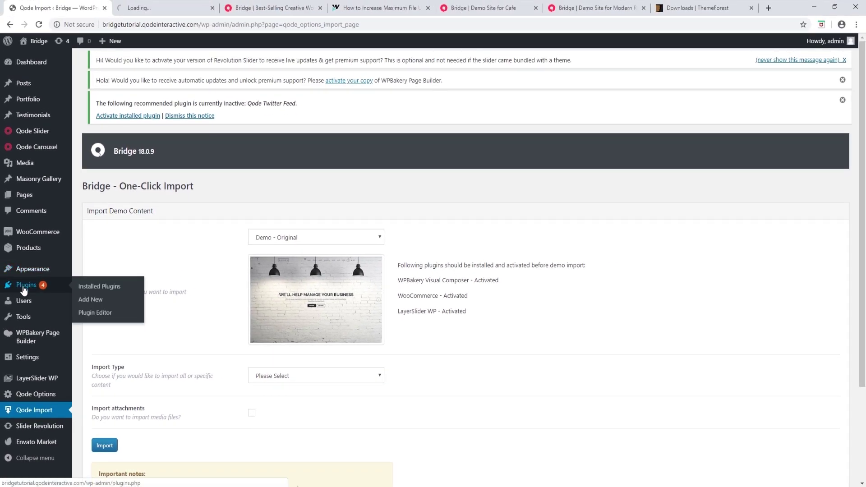
left_click(190, 5)
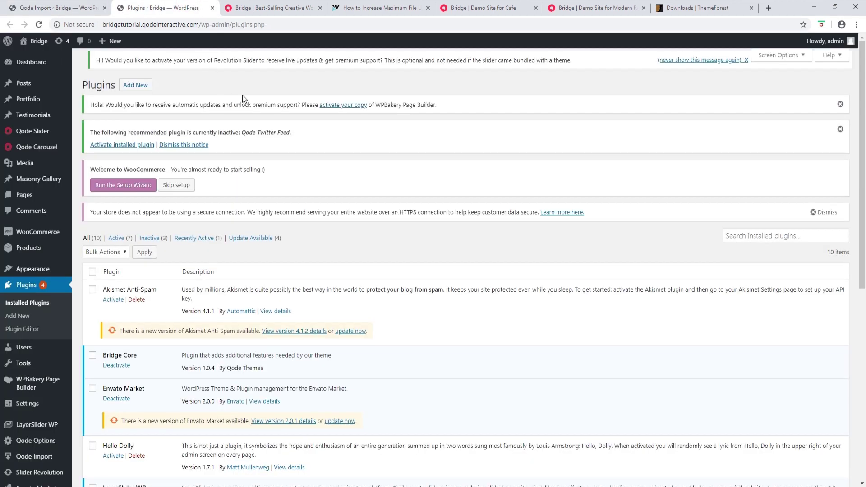
scroll(289, 150, "down", 2)
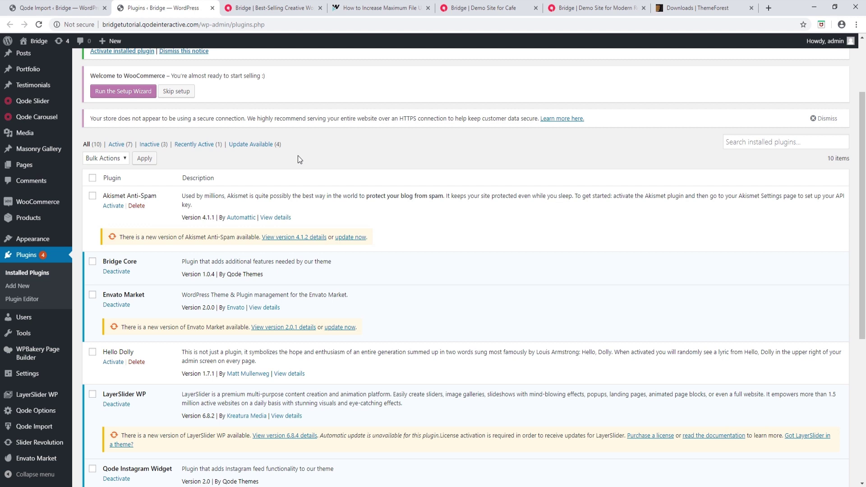
scroll(299, 162, "down", 1)
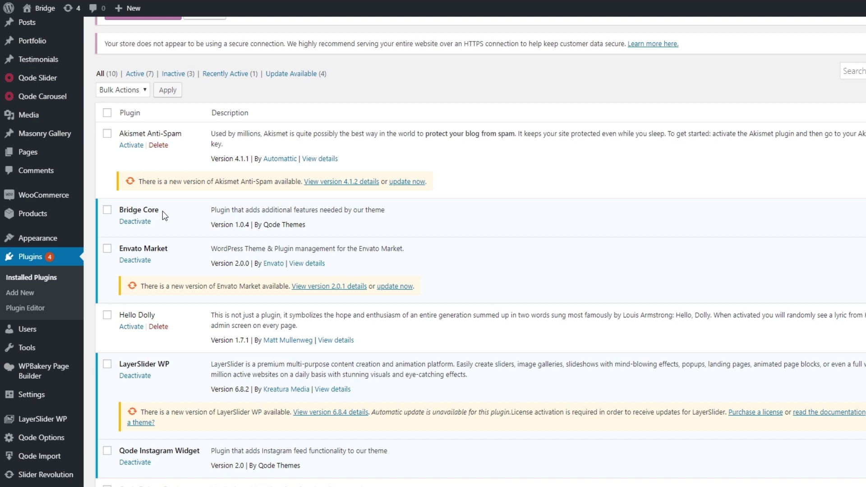
Step: Bulk-deactivate the Envato Market, Qode Instagram Widget, Slider Revolution and WPBakery Page Builder plugins
left_click(108, 249)
scroll(212, 262, "down", 1)
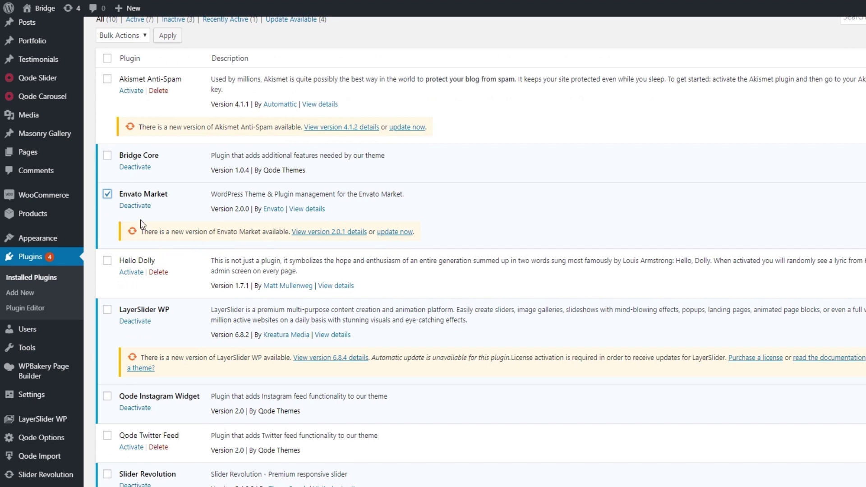
scroll(138, 208, "down", 1)
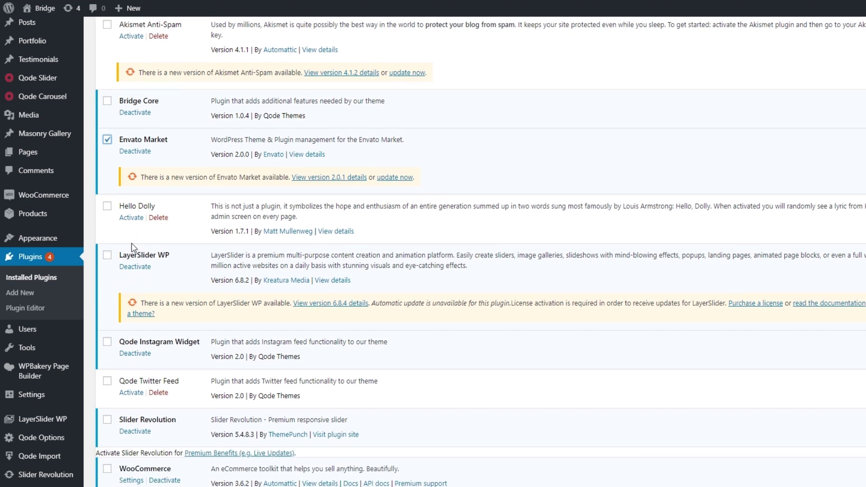
left_click(106, 344)
scroll(170, 346, "down", 1)
scroll(171, 346, "down", 1)
left_click(107, 311)
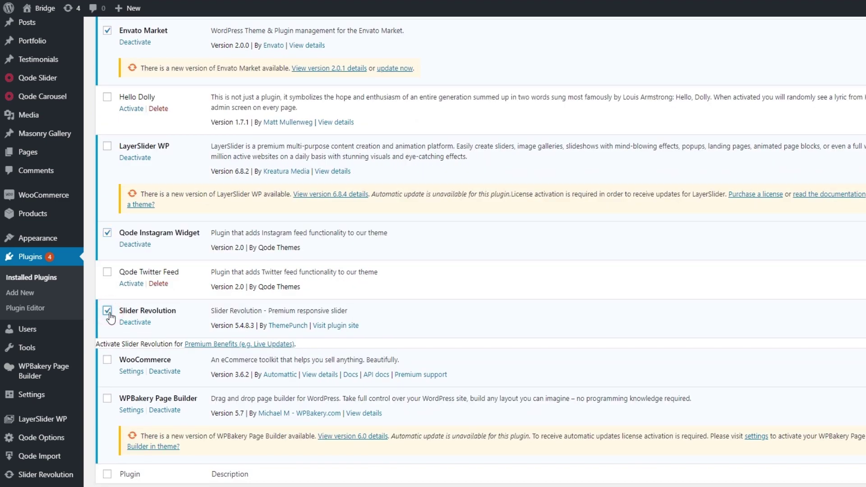
scroll(109, 317, "down", 1)
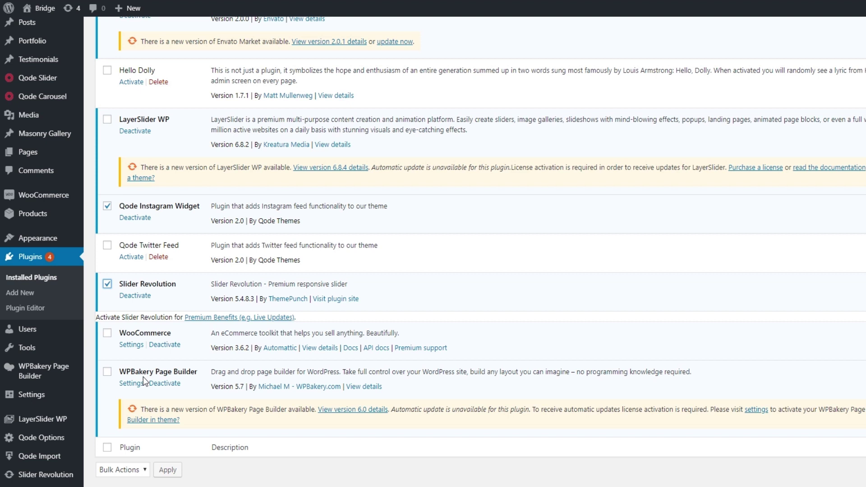
left_click(107, 371)
left_click(118, 471)
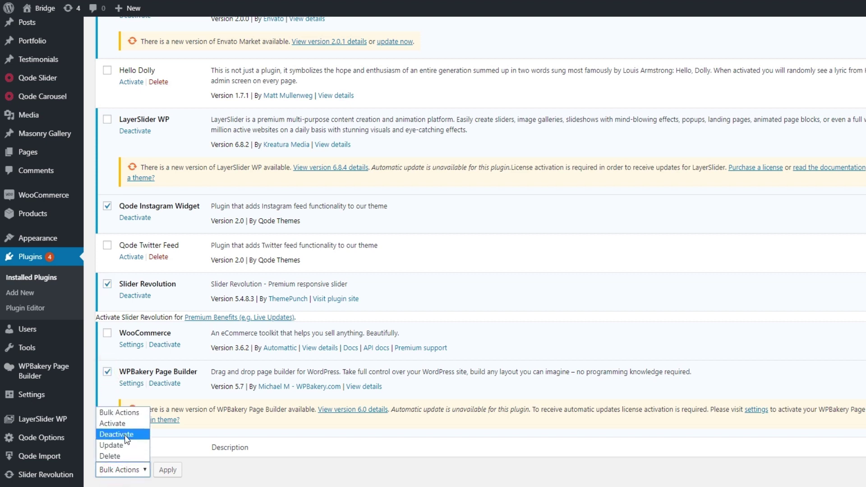
left_click(124, 434)
left_click(168, 470)
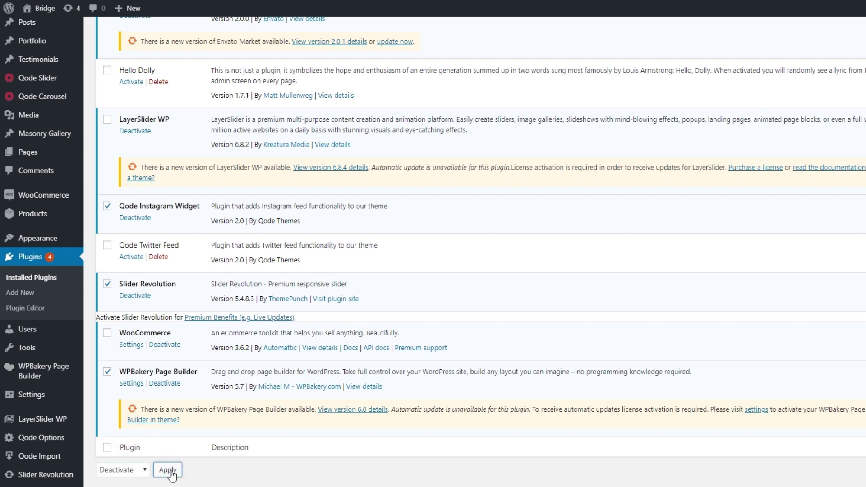
scroll(338, 315, "down", 3)
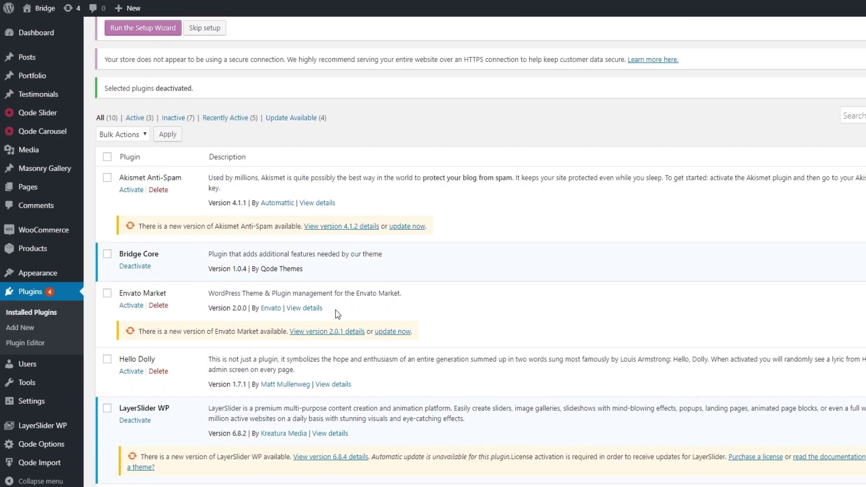
Step: On the Qode Import page, set the import type for the Original demo to All and include the media attachments
scroll(335, 313, "down", 5)
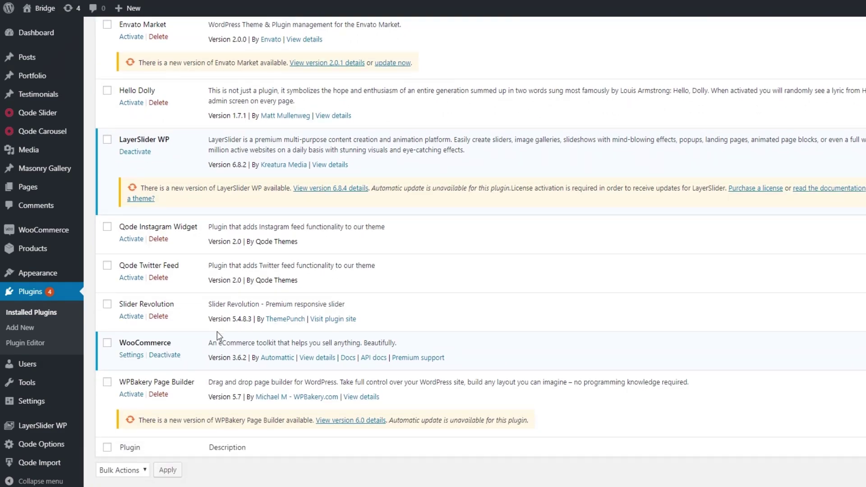
scroll(217, 332, "up", 1)
scroll(218, 332, "up", 1)
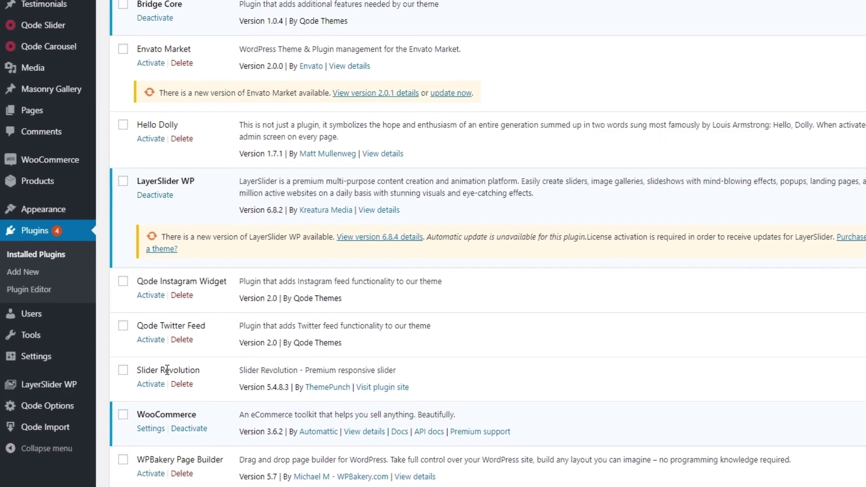
left_click(22, 426)
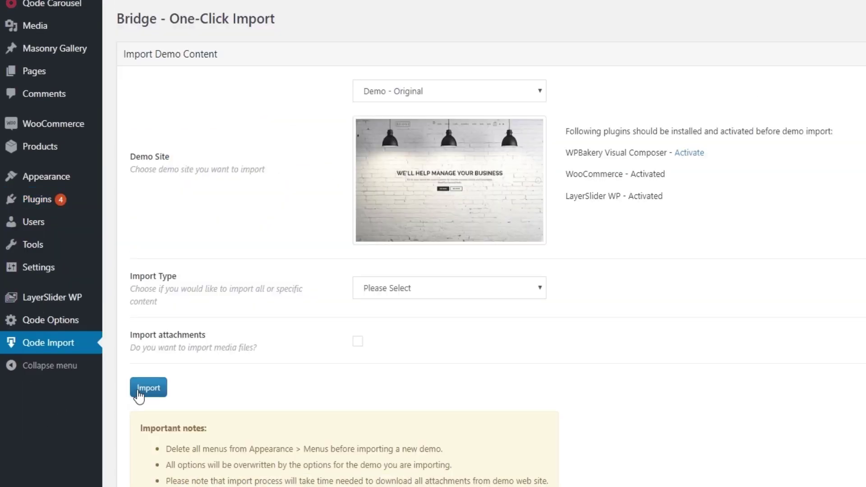
left_click(397, 296)
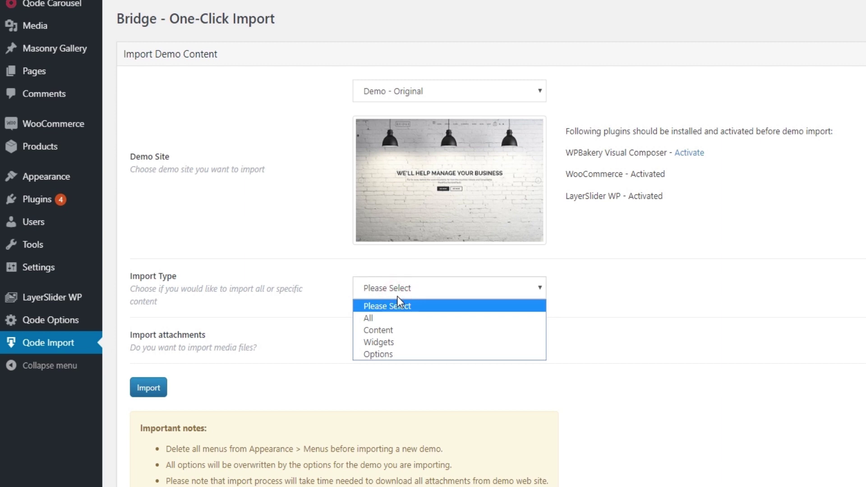
left_click(397, 318)
scroll(399, 320, "down", 2)
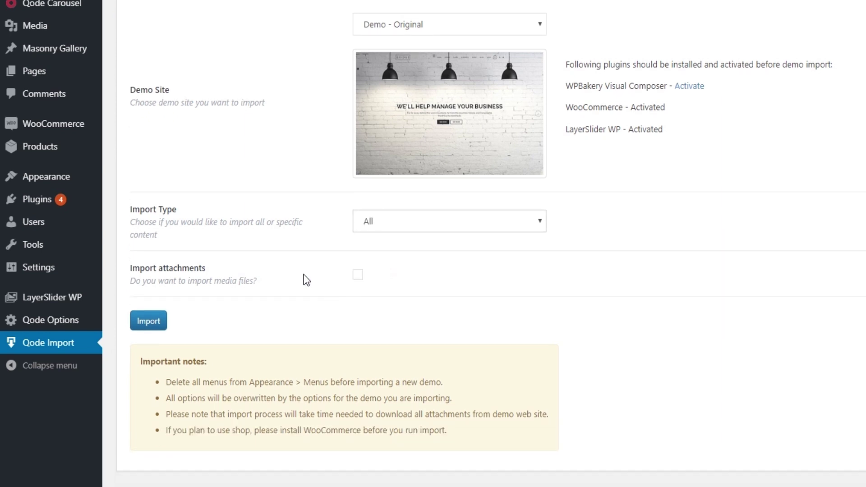
left_click(358, 276)
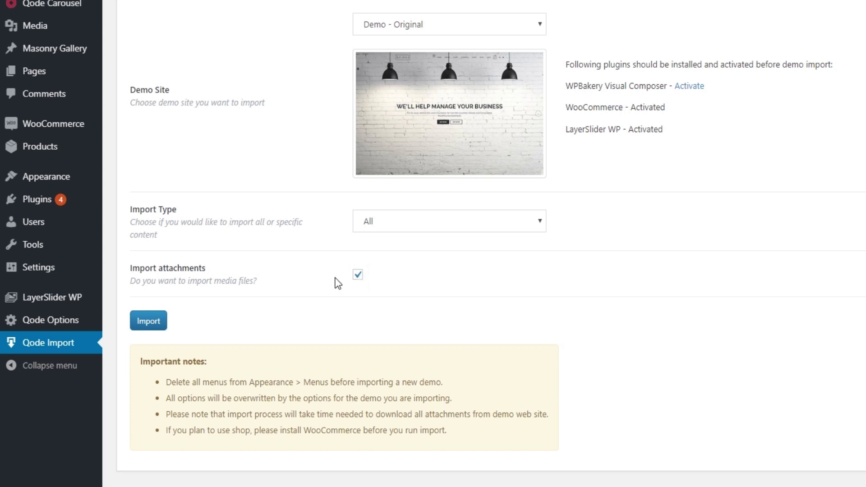
Step: Run the import of the Original demo and confirm importing the demo data
left_click(158, 327)
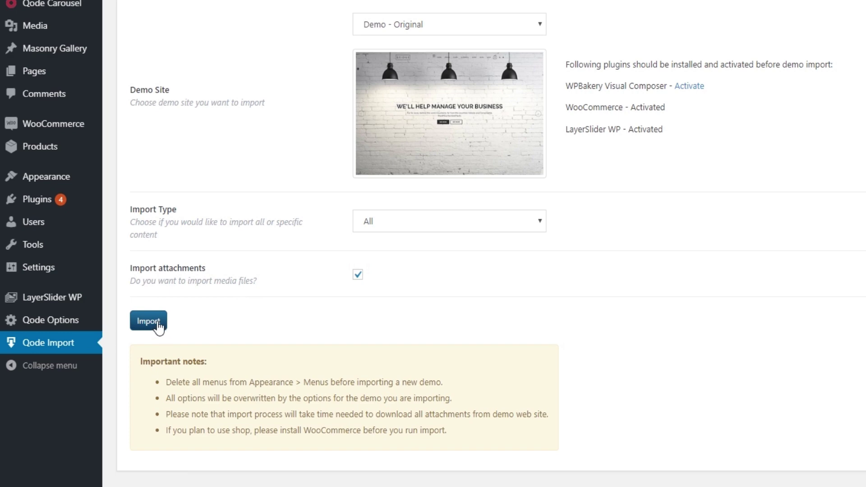
left_click(158, 326)
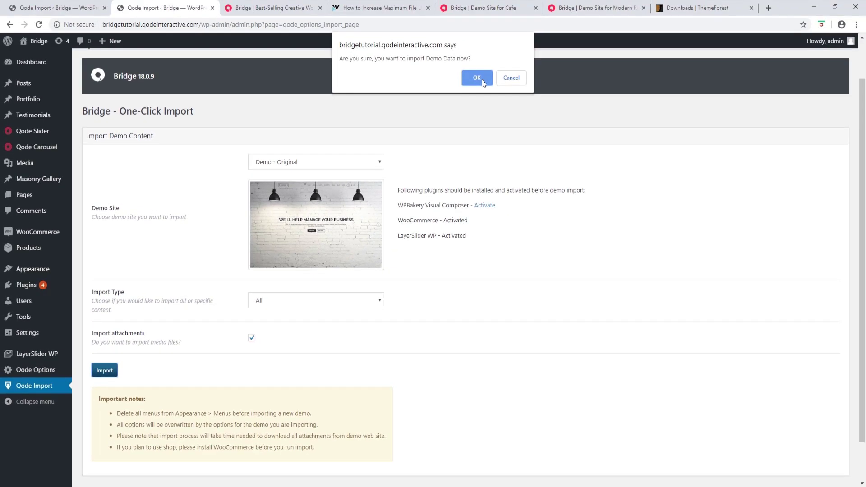
left_click(527, 34)
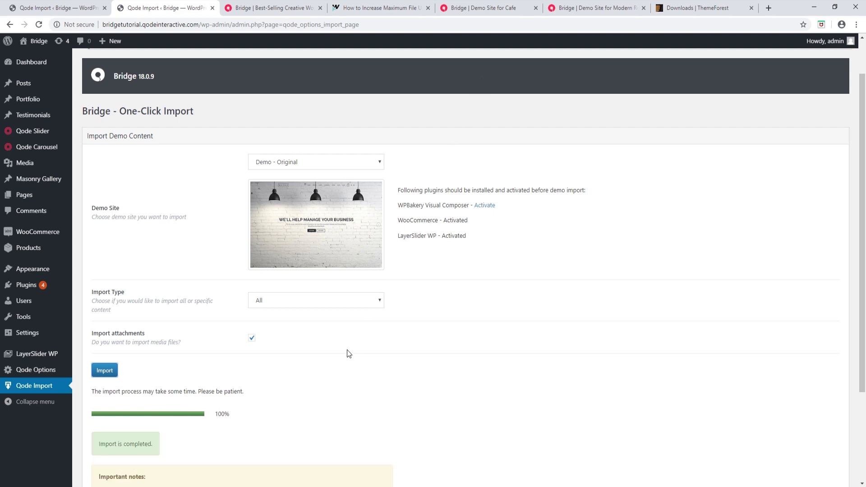
scroll(345, 351, "down", 1)
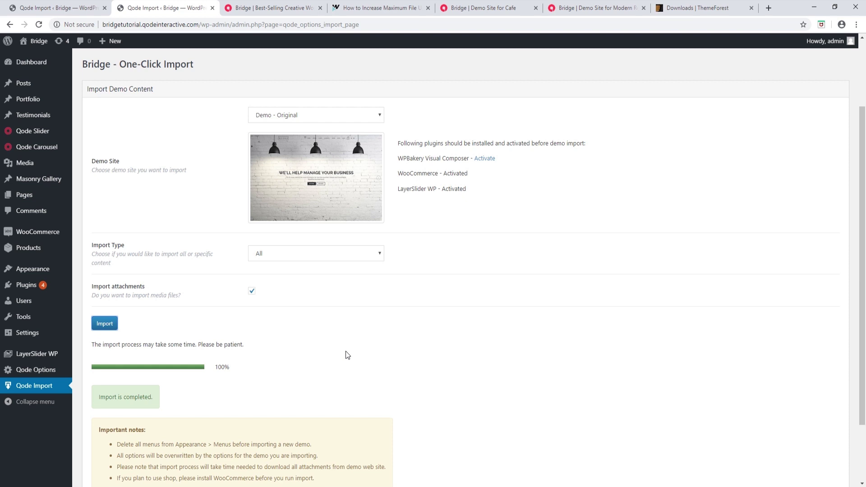
Step: Activate the WPBakery Page Builder plugin from the installed plugins list
left_click(34, 287)
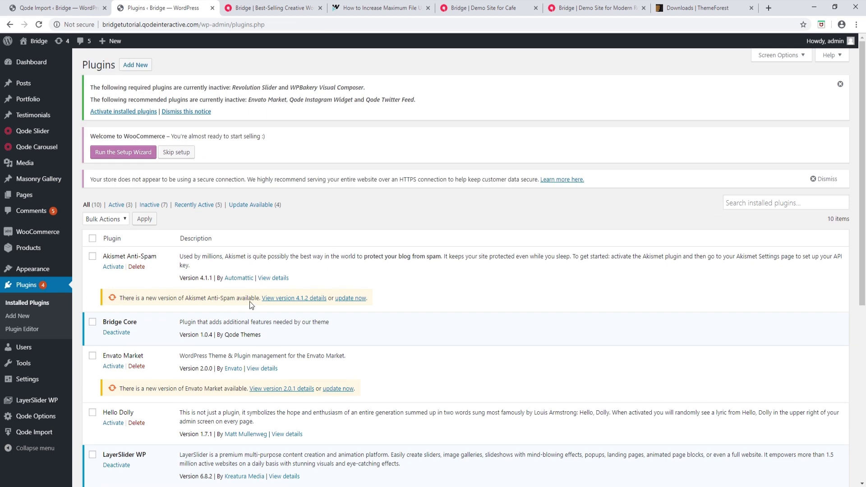
scroll(381, 236, "down", 3)
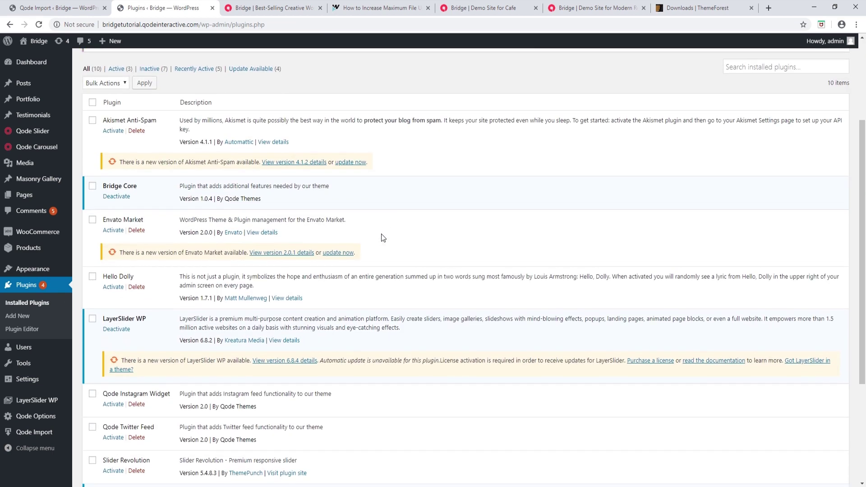
scroll(380, 233, "down", 3)
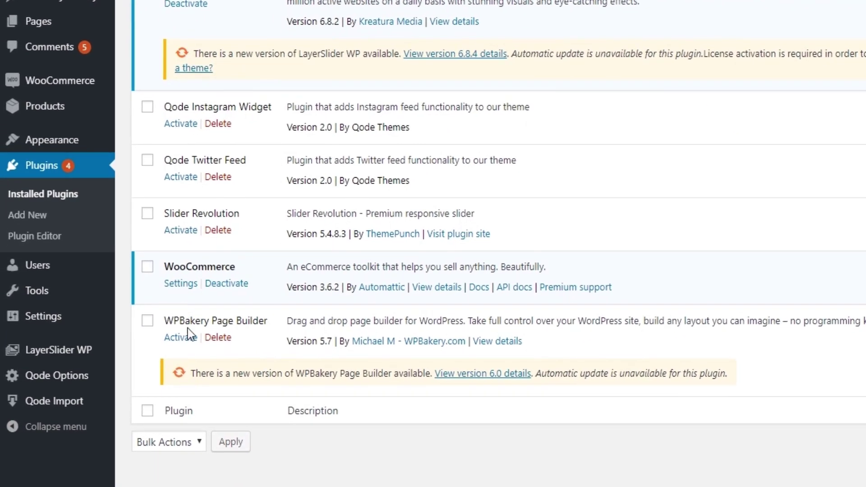
left_click(147, 321)
left_click(184, 340)
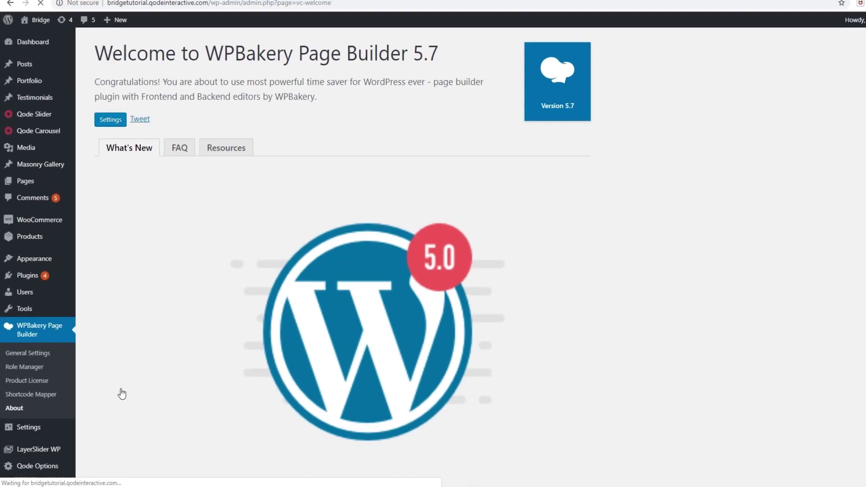
Step: Return to the Plugins page and check the status of the installed plugins
left_click(25, 274)
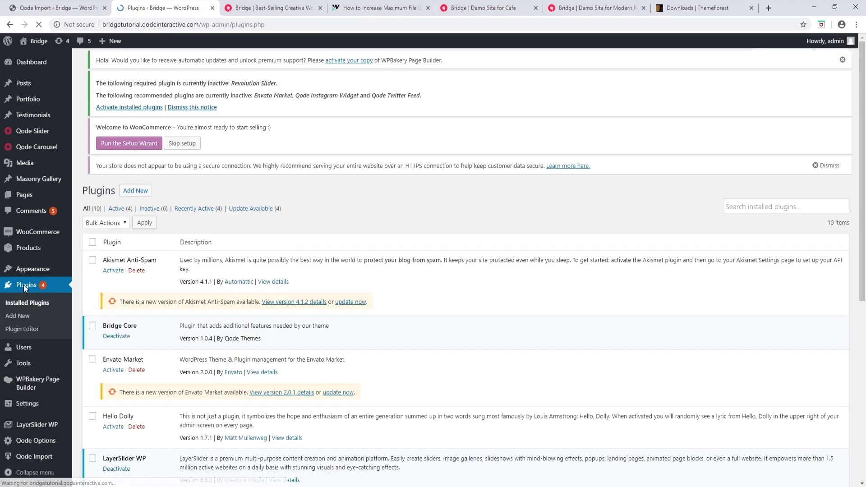
scroll(196, 337, "down", 2)
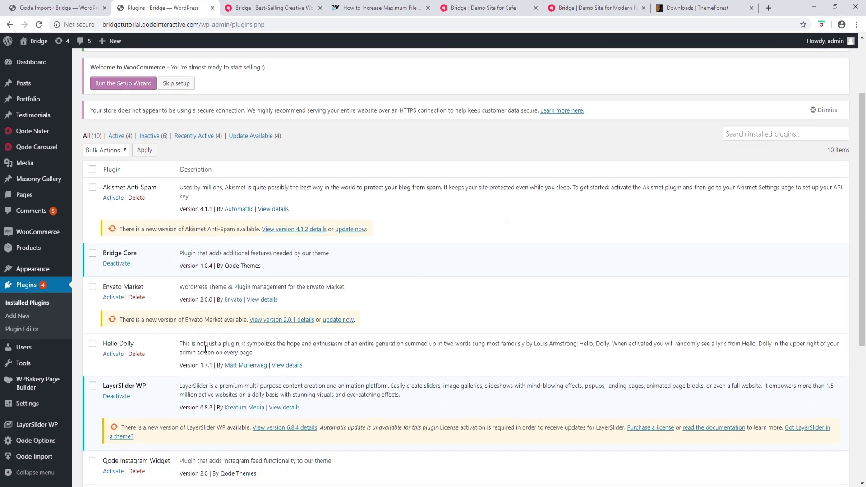
scroll(206, 350, "down", 1)
scroll(205, 348, "down", 1)
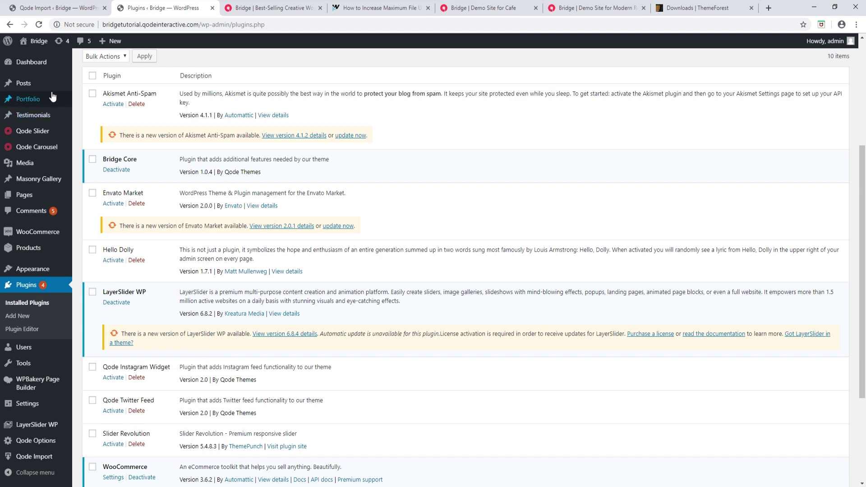
Step: Open the Bridge site's front end in a separate browser tab and look through the imported homepage
middle_click(38, 44)
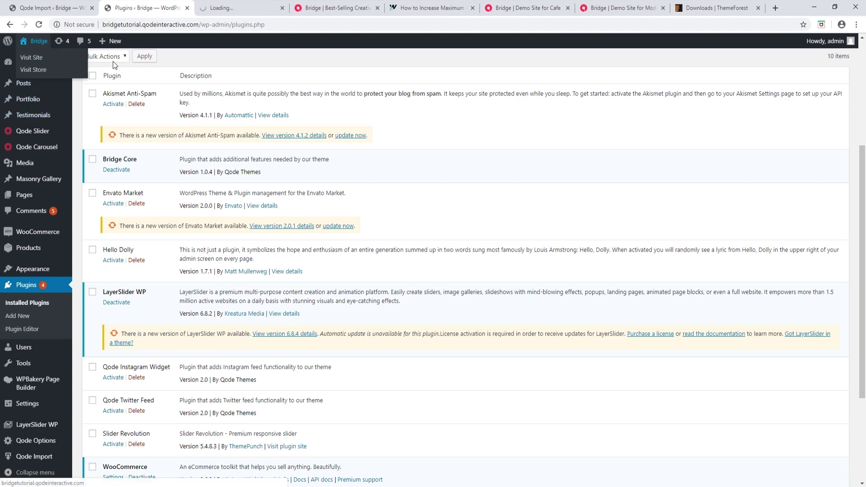
left_click(260, 4)
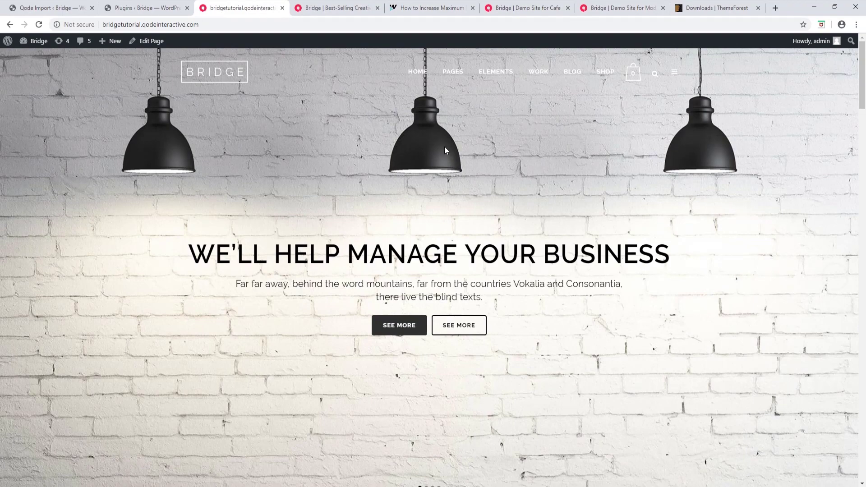
scroll(471, 167, "down", 5)
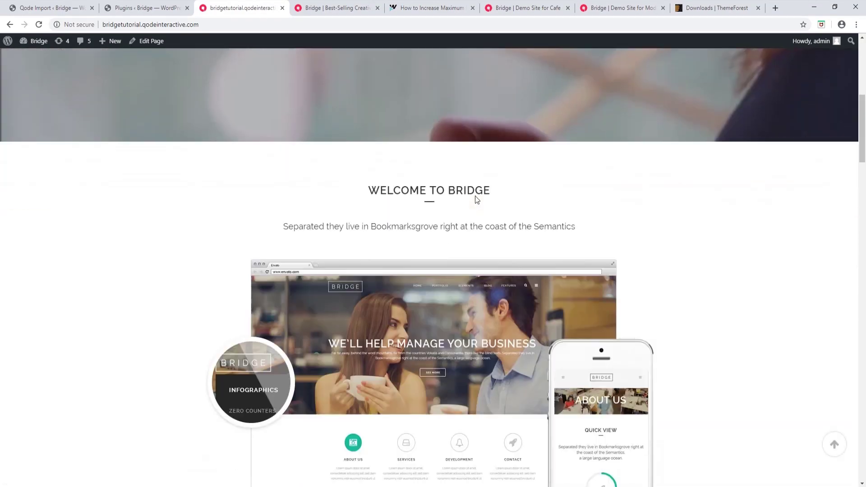
scroll(475, 196, "down", 5)
scroll(475, 196, "up", 5)
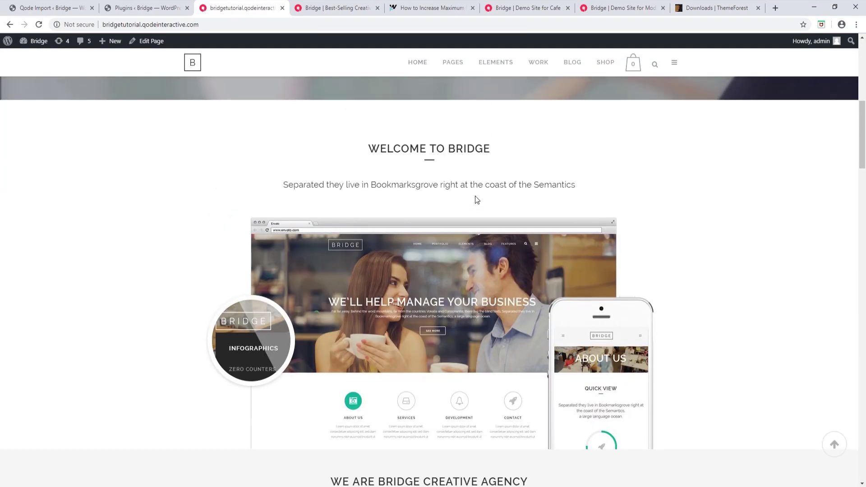
scroll(475, 196, "up", 8)
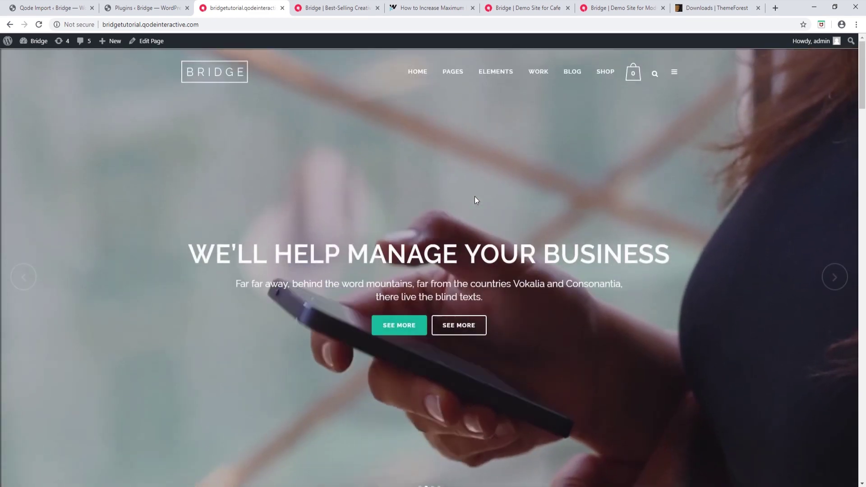
Step: Open the Home 5 page from the site's navigation in a separate browser tab and view it
mouse_move(419, 77)
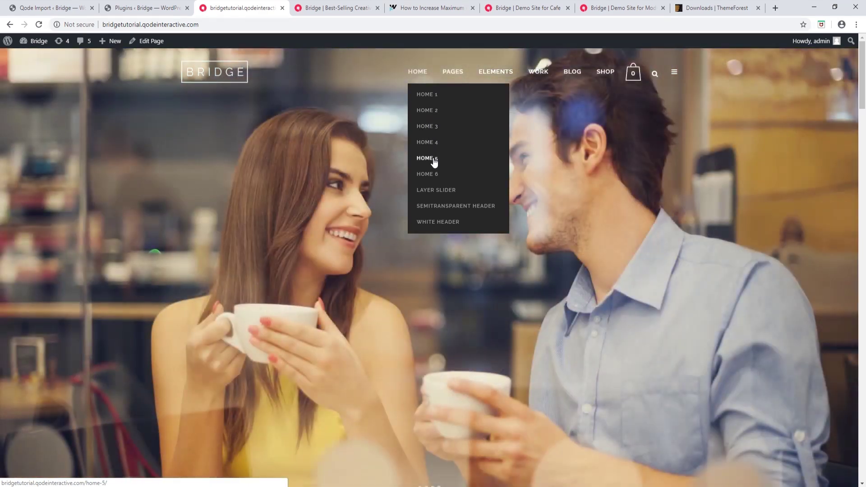
middle_click(434, 162)
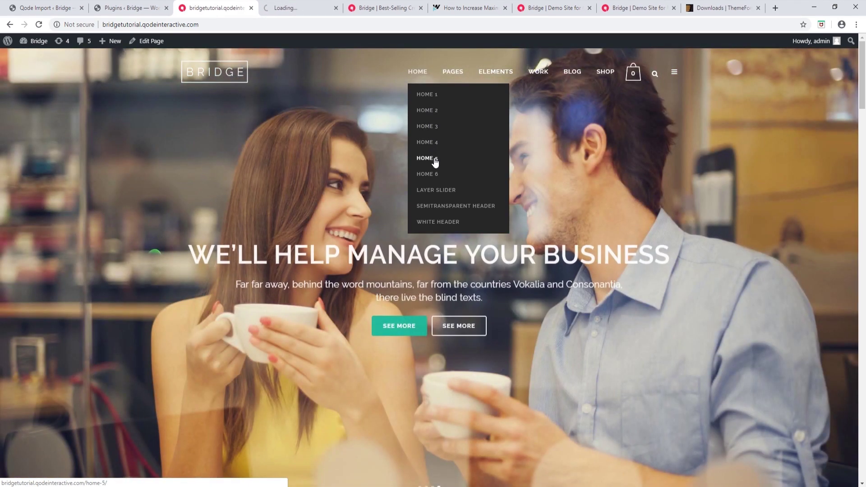
left_click(302, 6)
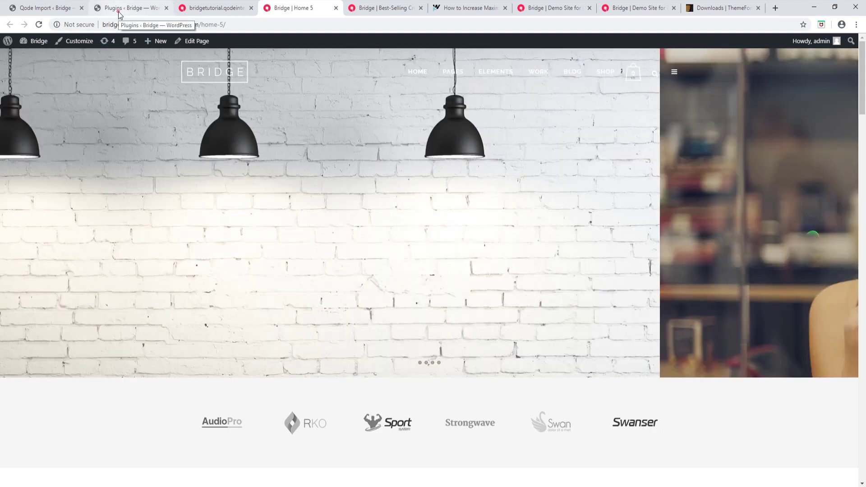
Step: Open the Reading settings in the WordPress admin and examine the pages available as the static homepage, keeping Home 1
left_click(119, 13)
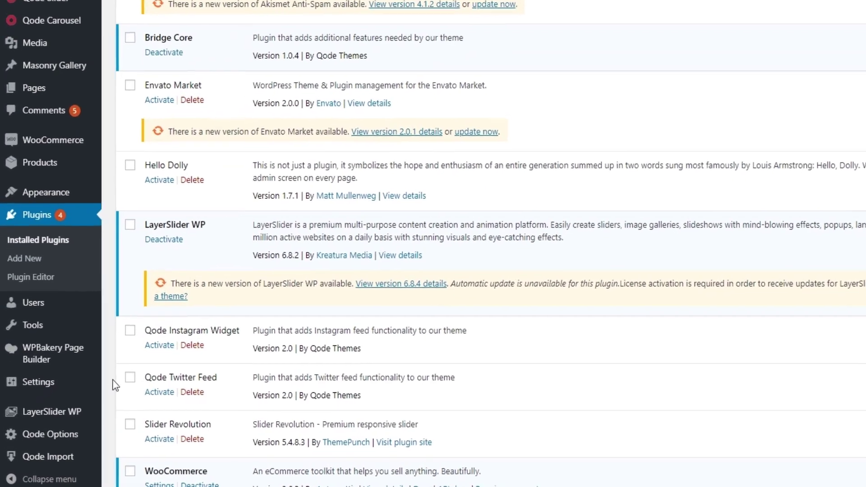
mouse_move(31, 404)
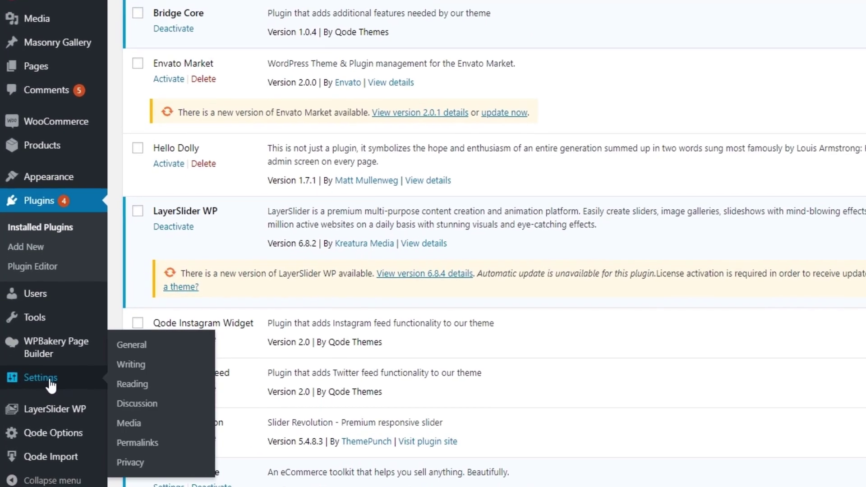
left_click(134, 384)
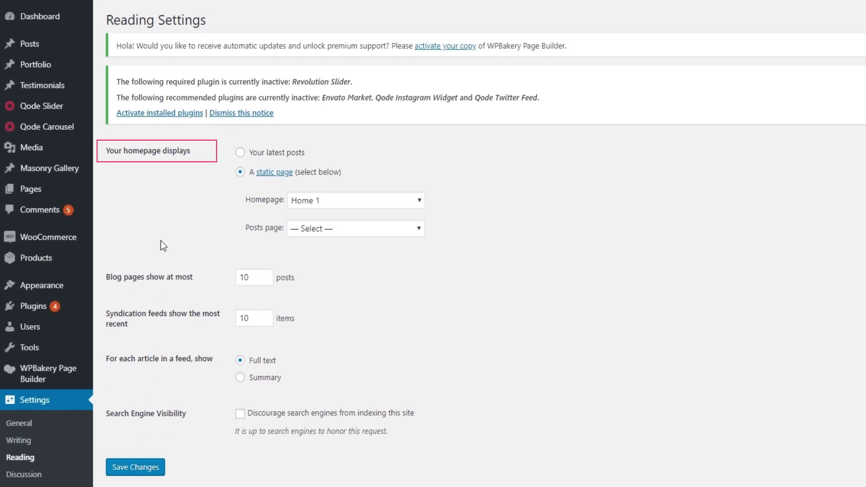
left_click(375, 201)
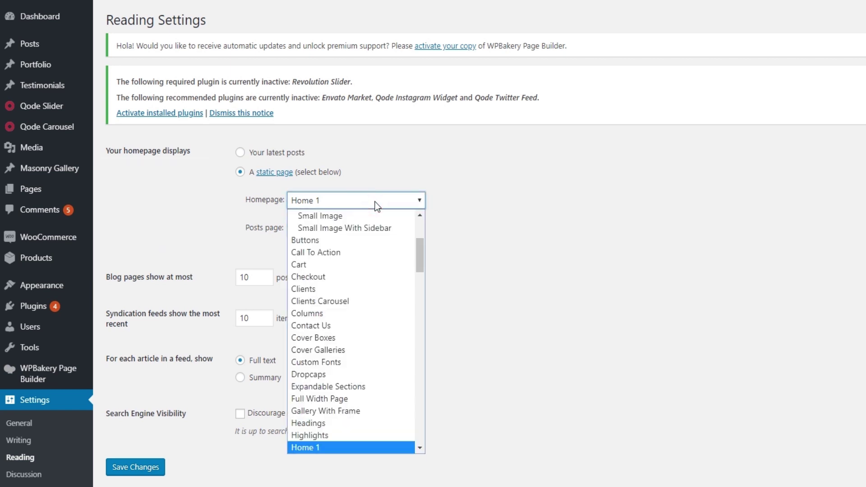
left_click_drag(418, 261, 420, 231)
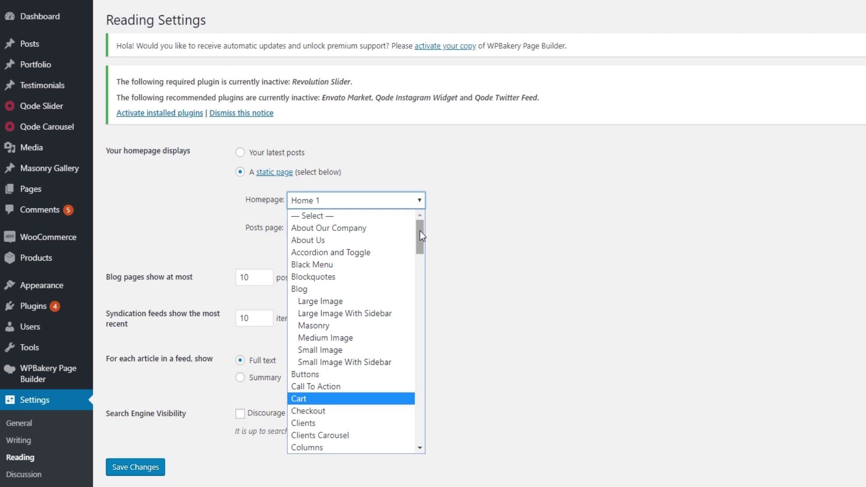
left_click(209, 480)
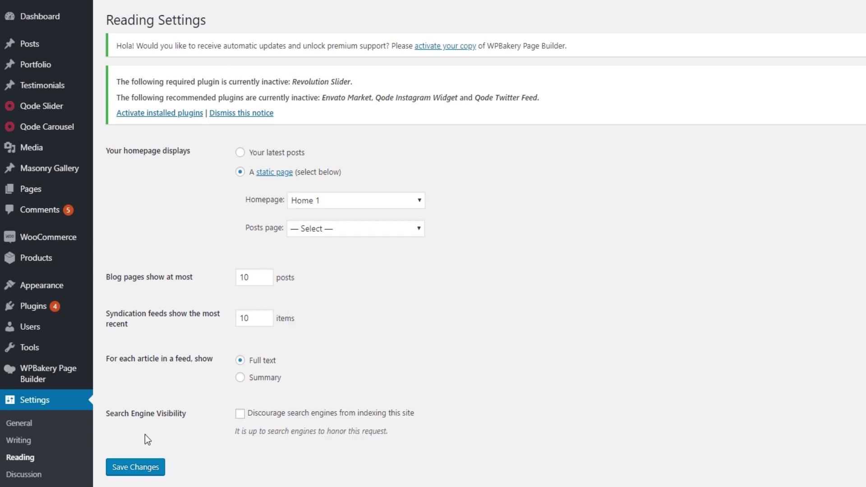
Step: Set the permalink structure to Post name in the Permalink settings and save the change
scroll(68, 388, "down", 3)
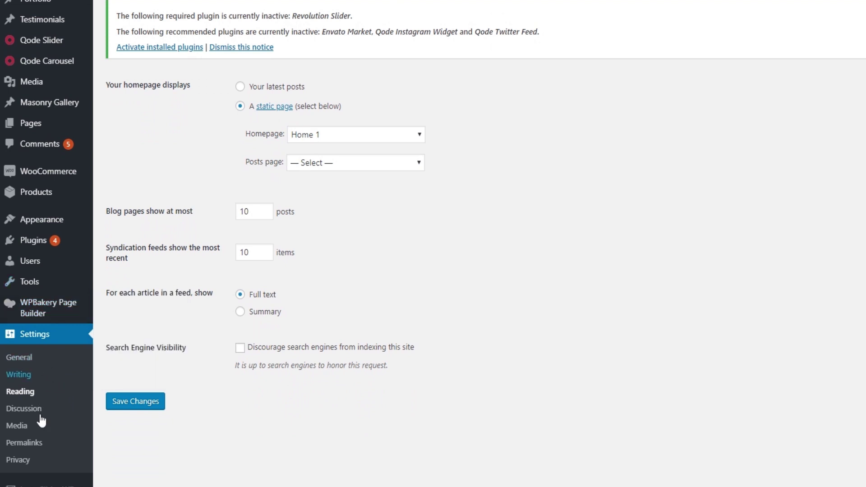
left_click(29, 441)
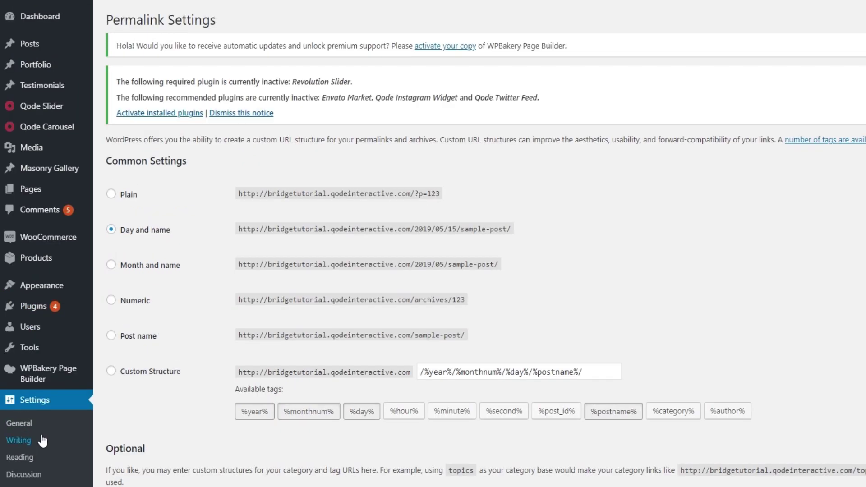
left_click(111, 335)
scroll(140, 331, "down", 8)
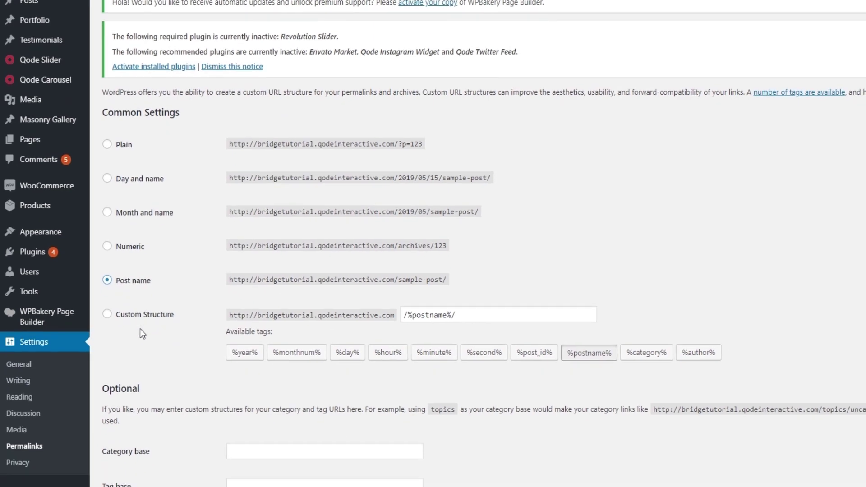
left_click(126, 457)
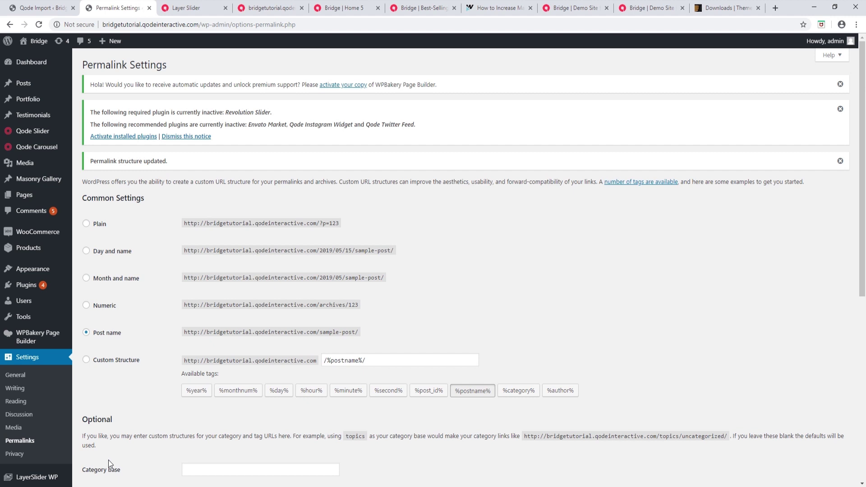
Step: Open the site's navigation menu management and permanently delete the top_menu menu
mouse_move(35, 270)
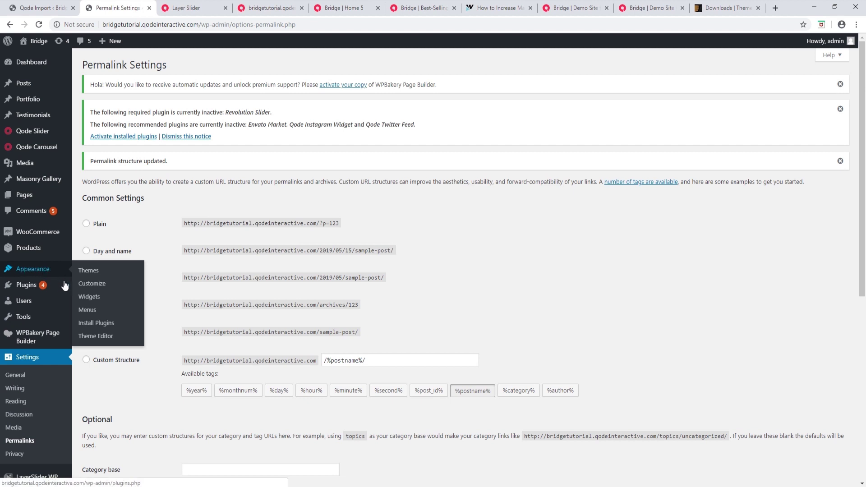
left_click(88, 310)
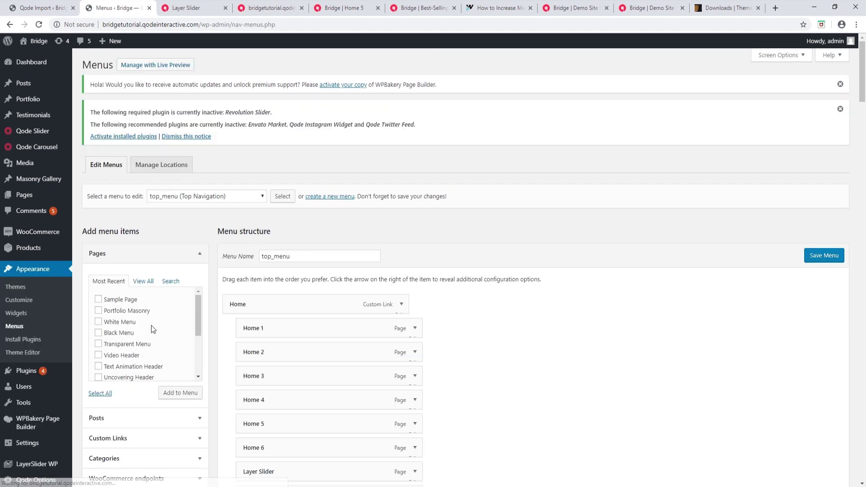
scroll(266, 302, "down", 1)
scroll(446, 313, "down", 3)
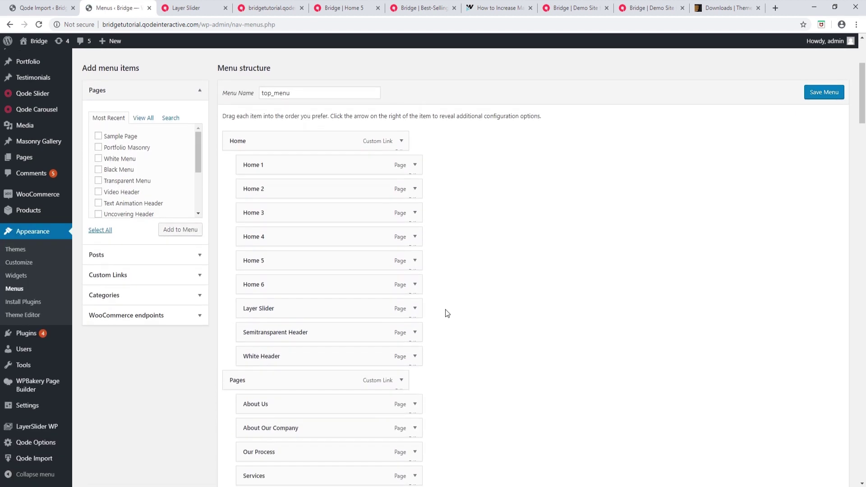
scroll(447, 313, "down", 2)
left_click_drag(862, 89, 862, 119)
left_click_drag(864, 153, 863, 440)
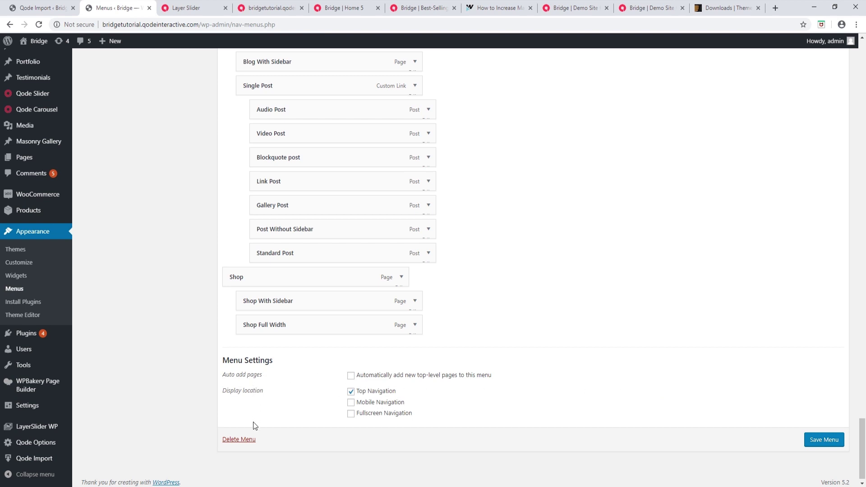
left_click(247, 440)
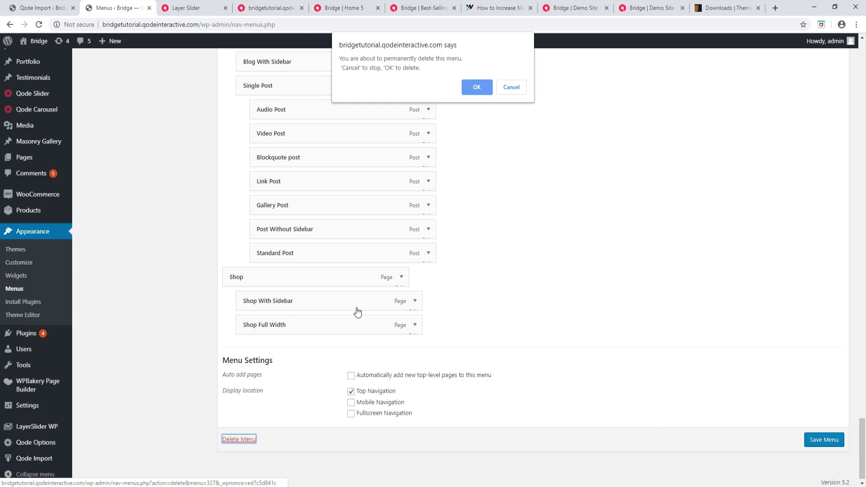
left_click(481, 87)
Step: Permanently delete the remaining top_menu_backup menus so that no menus are left on the site
scroll(481, 87, "down", 20)
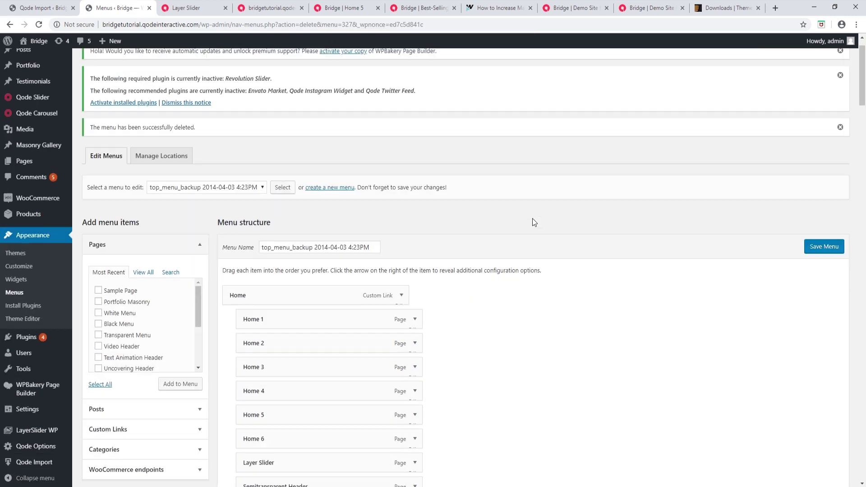
left_click(239, 436)
left_click(474, 86)
left_click(255, 415)
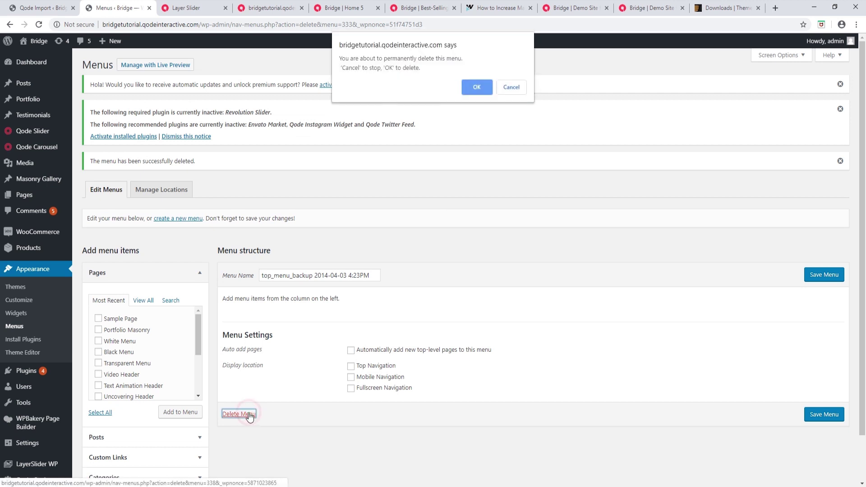
left_click(472, 86)
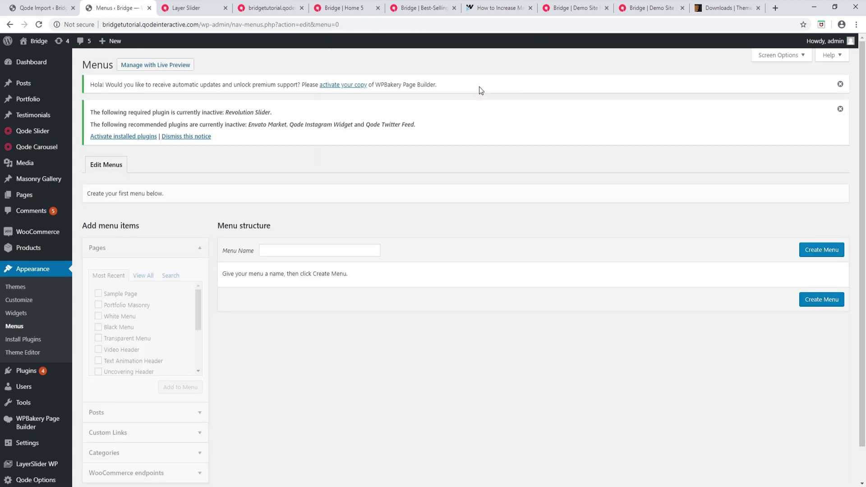
Step: Check the Original demo's required plugins in Qode Import and deactivate the WPBakery Page Builder plugin
scroll(463, 106, "down", 2)
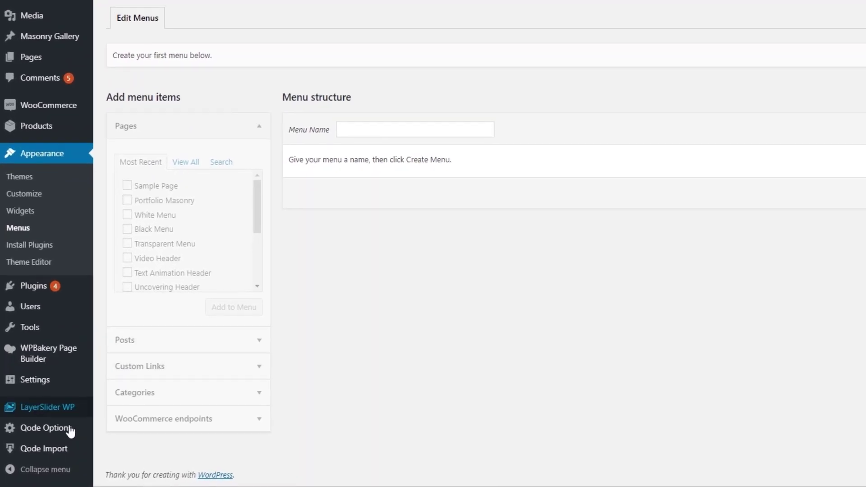
left_click(56, 447)
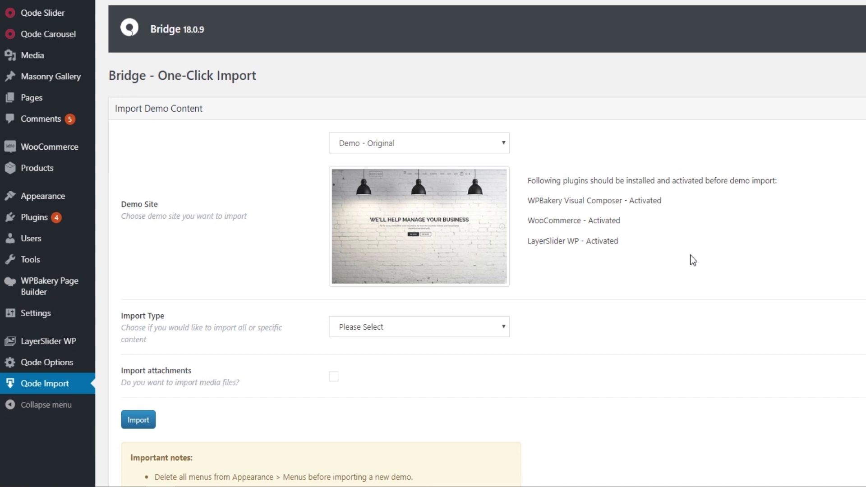
left_click(34, 218)
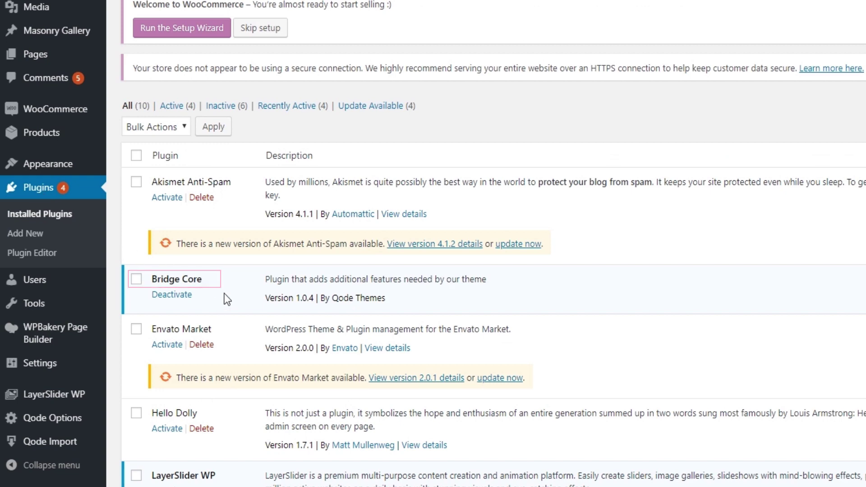
scroll(226, 293, "down", 1)
scroll(226, 293, "down", 7)
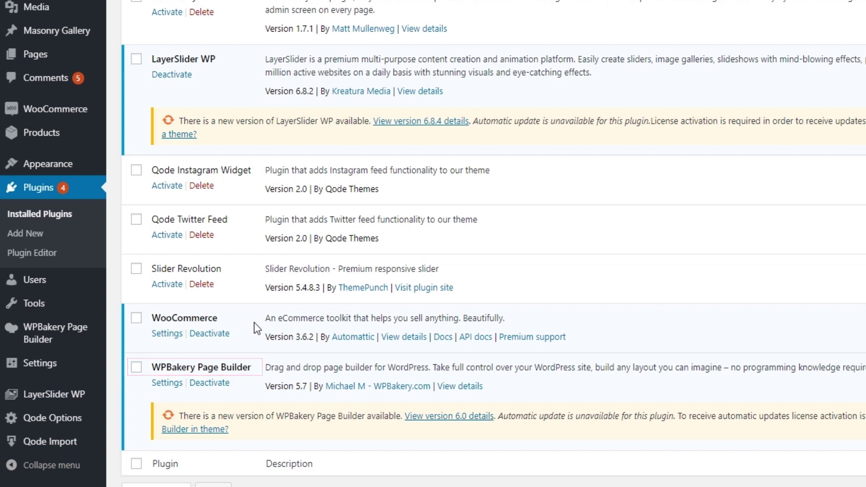
left_click(220, 384)
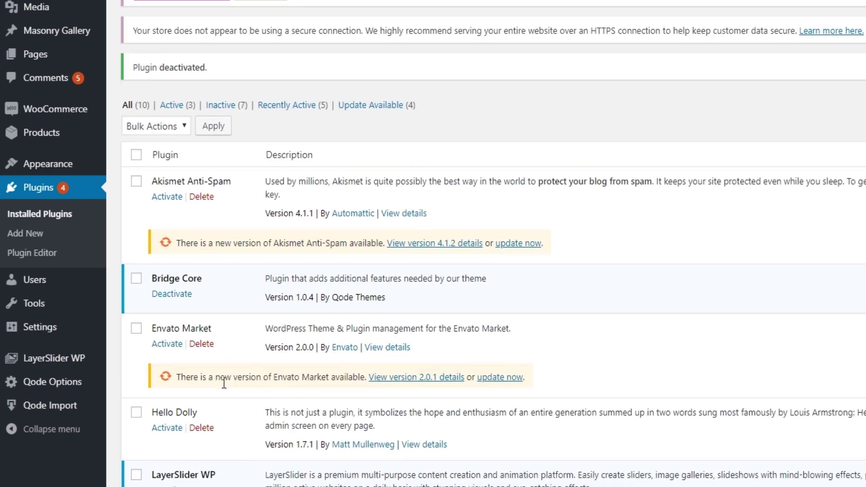
Step: Deactivate the LayerSlider WP plugin and check the rest of the installed plugins
scroll(223, 383, "down", 4)
scroll(223, 383, "down", 1)
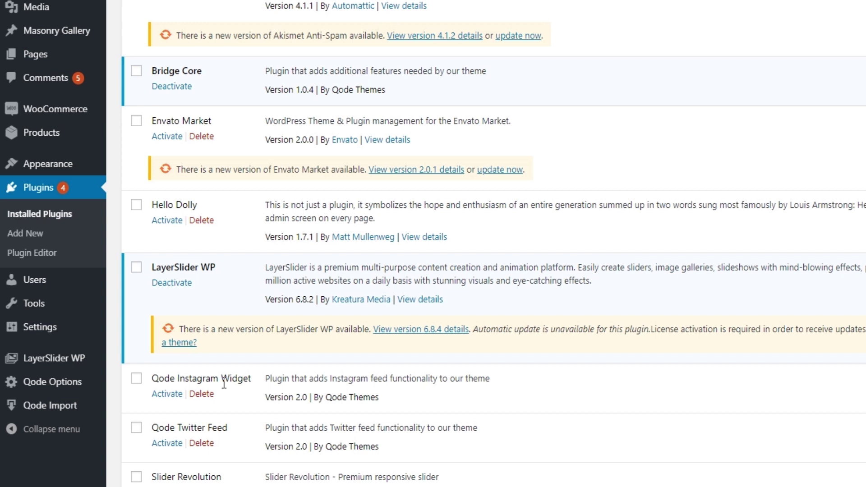
left_click(140, 269)
left_click(173, 284)
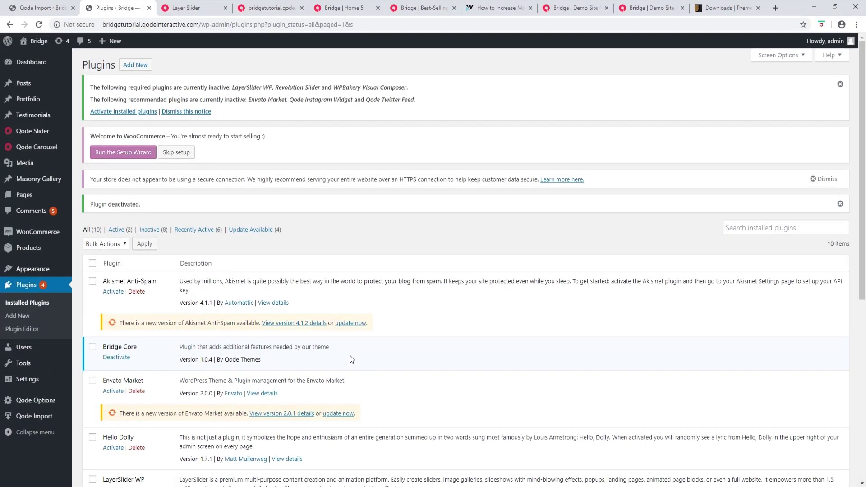
scroll(343, 353, "down", 1)
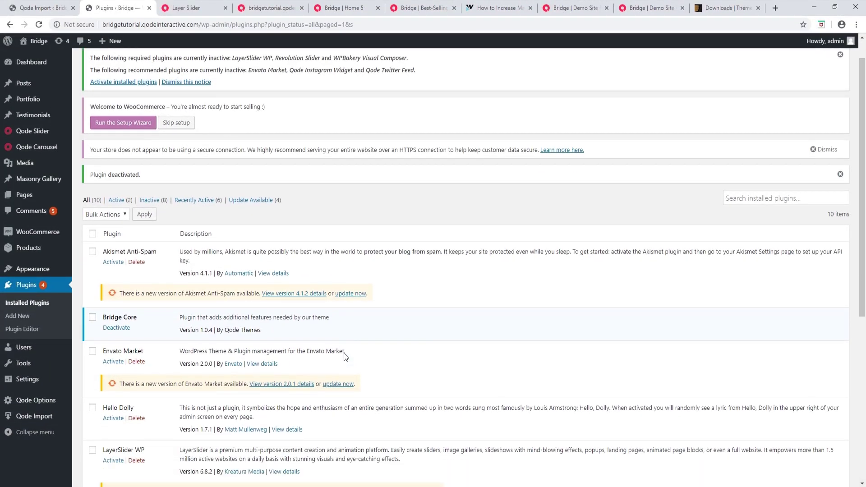
scroll(343, 353, "down", 2)
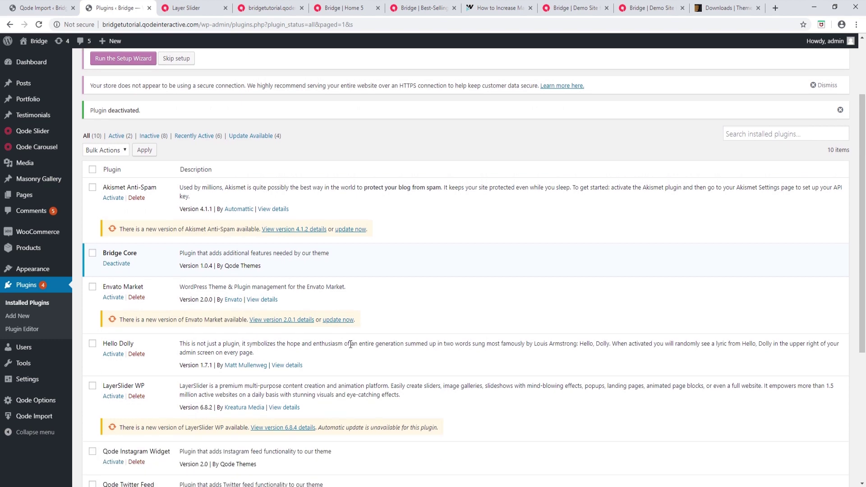
scroll(351, 344, "down", 5)
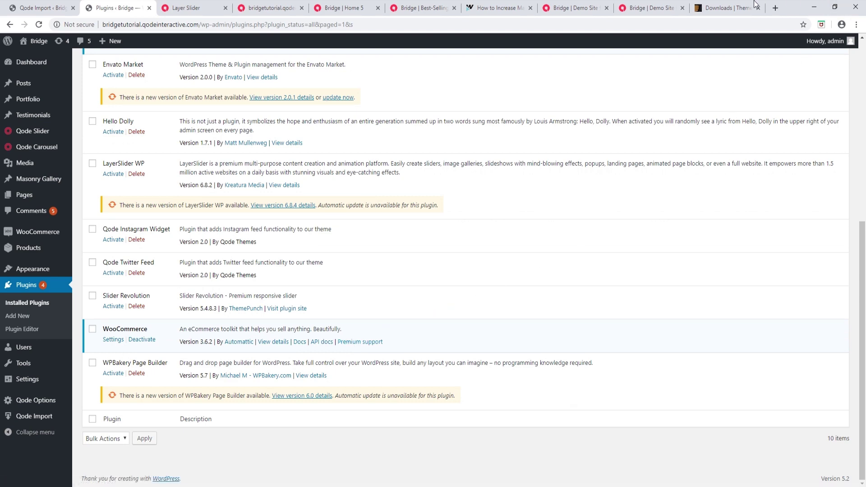
Step: Switch to the ThemeForest downloads page and download all files and documentation for the Bridge theme
left_click(733, 4)
mouse_move(717, 46)
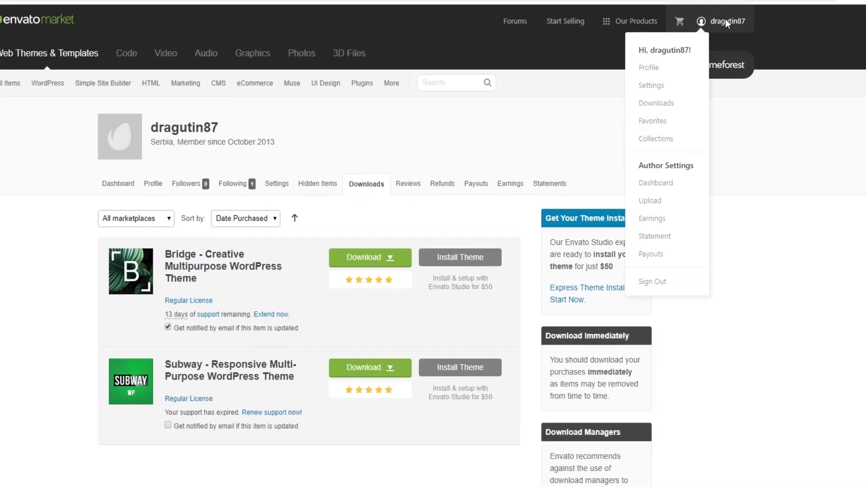
left_click(667, 115)
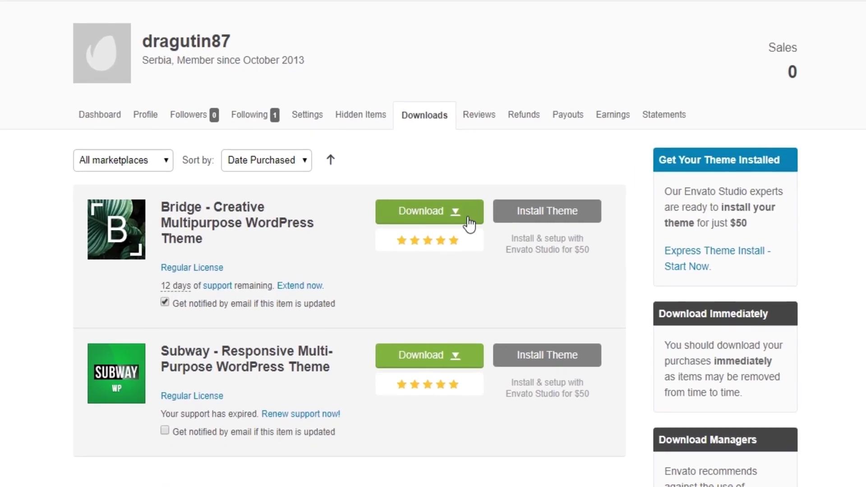
left_click(381, 267)
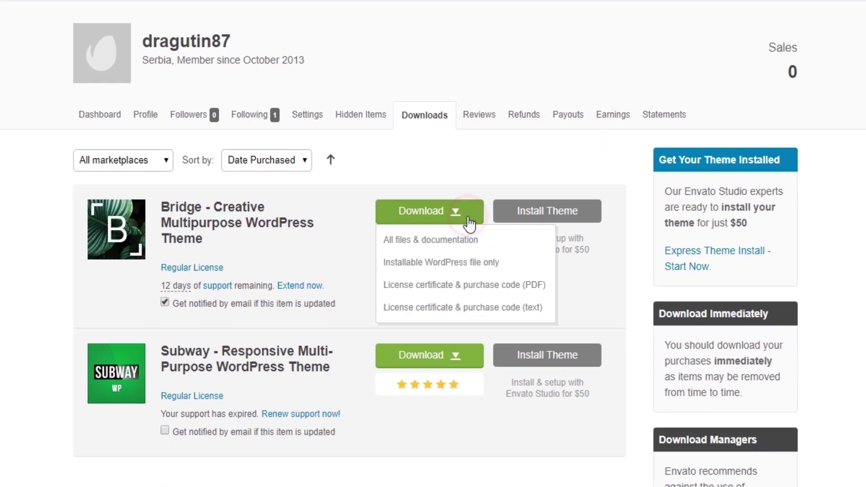
left_click(463, 240)
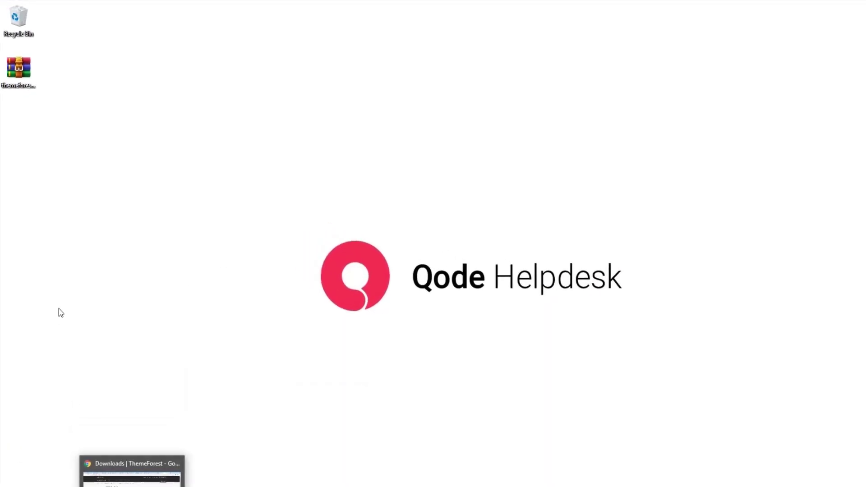
Step: Open the downloaded Bridge theme archive in WinRAR and open index.html from its xml export\demos folder
double_click(31, 100)
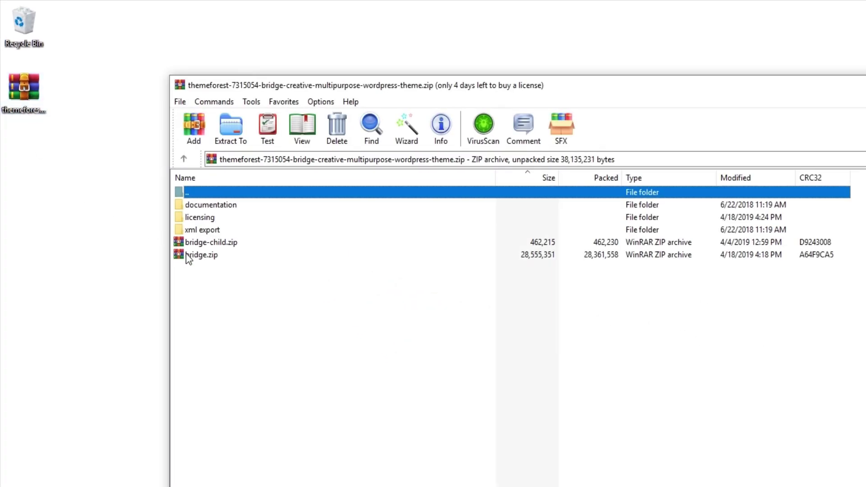
double_click(208, 231)
left_click(203, 206)
double_click(204, 206)
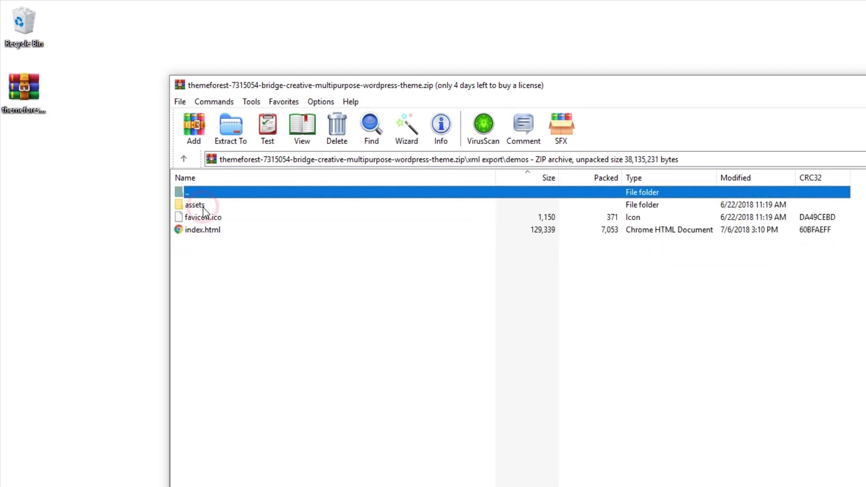
double_click(199, 231)
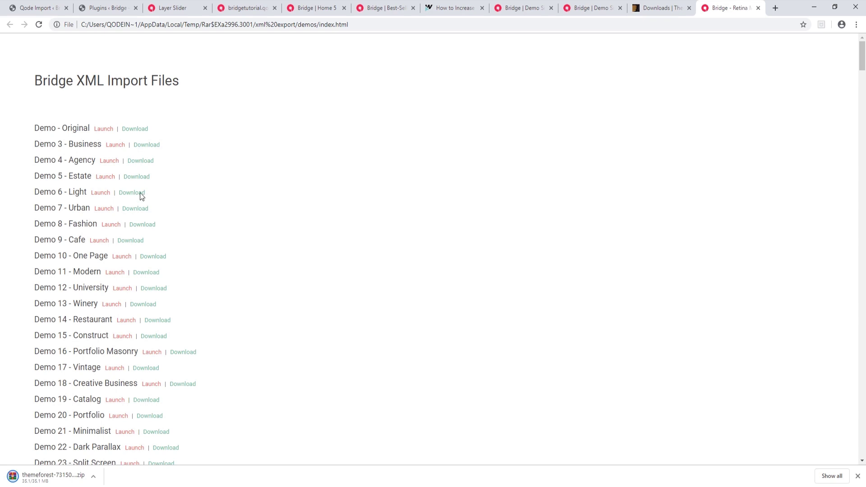
Step: Examine the numbering of the demos in the Bridge XML Import Files list against the demo sites open in other browser tabs
scroll(213, 193, "down", 3)
scroll(212, 193, "down", 5)
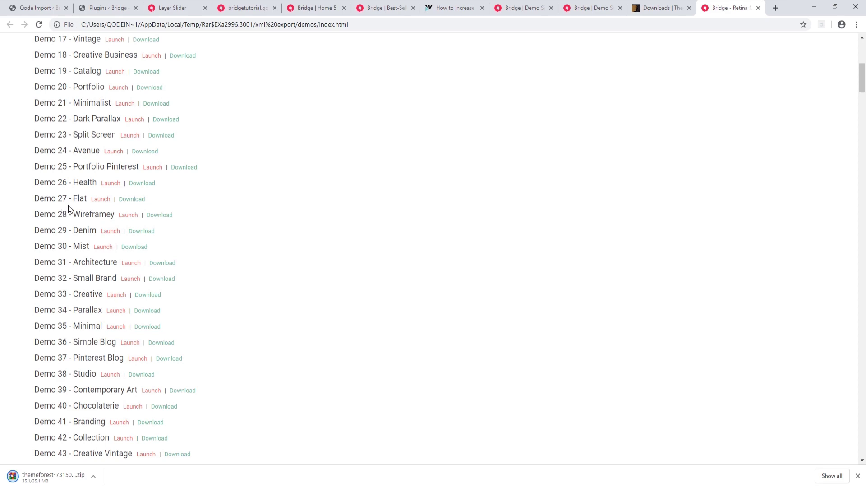
left_click_drag(862, 86, 862, 297)
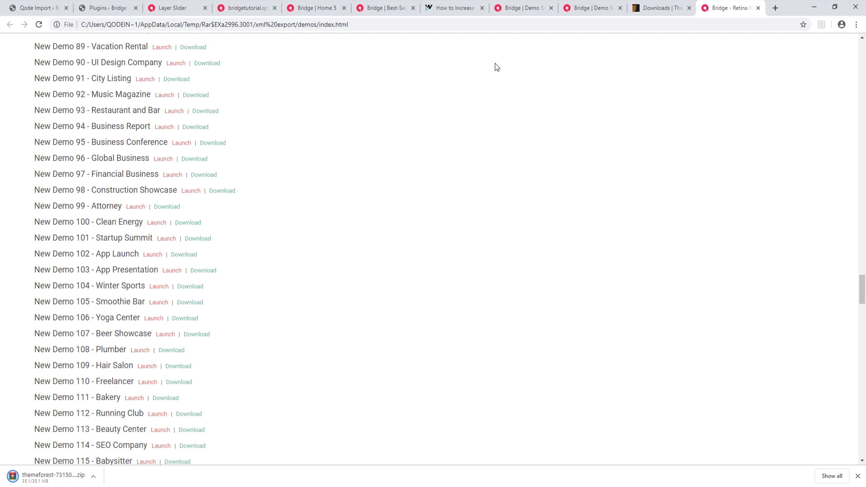
left_click(524, 8)
scroll(155, 309, "up", 15)
left_click_drag(865, 256, 864, 135)
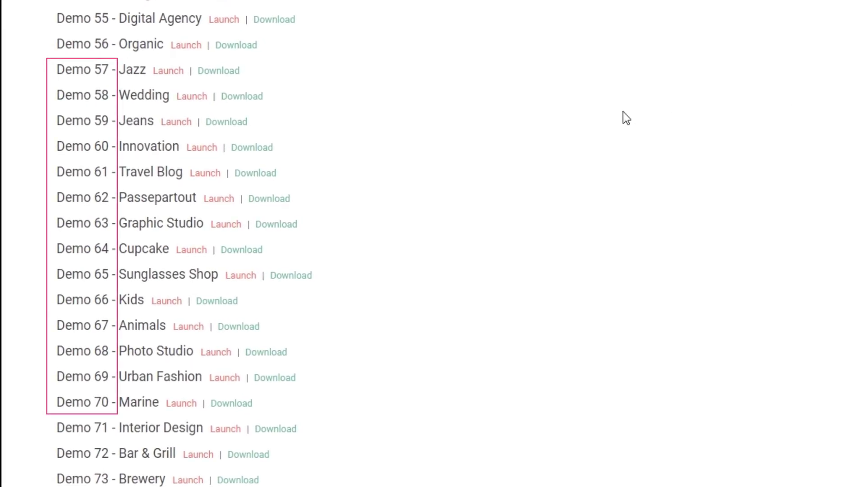
left_click(582, 9)
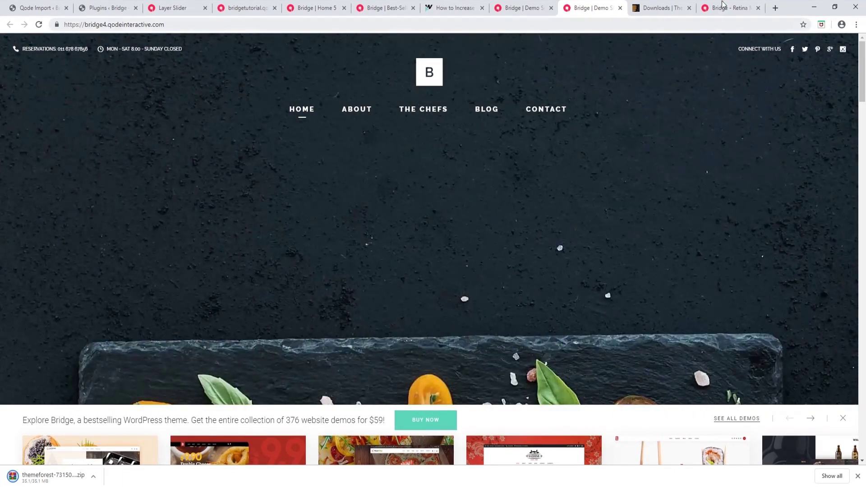
left_click(723, 5)
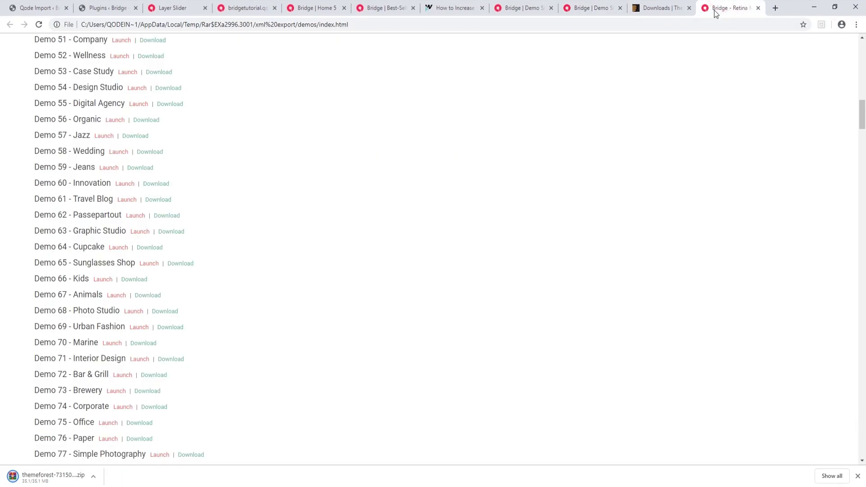
left_click_drag(861, 120, 863, 199)
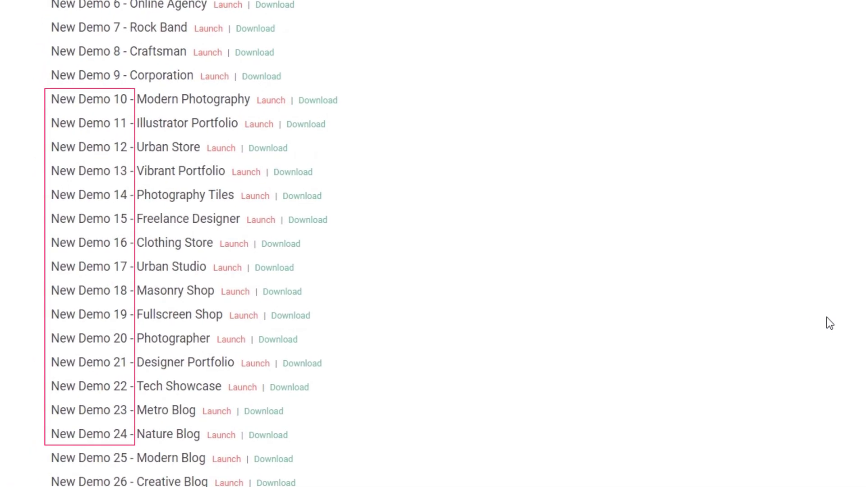
left_click_drag(862, 193, 852, 56)
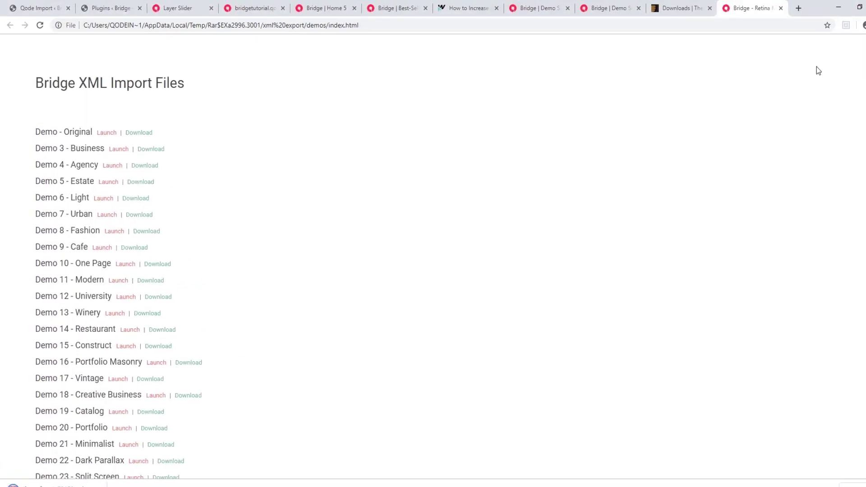
Step: Download the Original demo's XML archive and extract demo-bridge-export.xml from it to the desktop
left_click(201, 191)
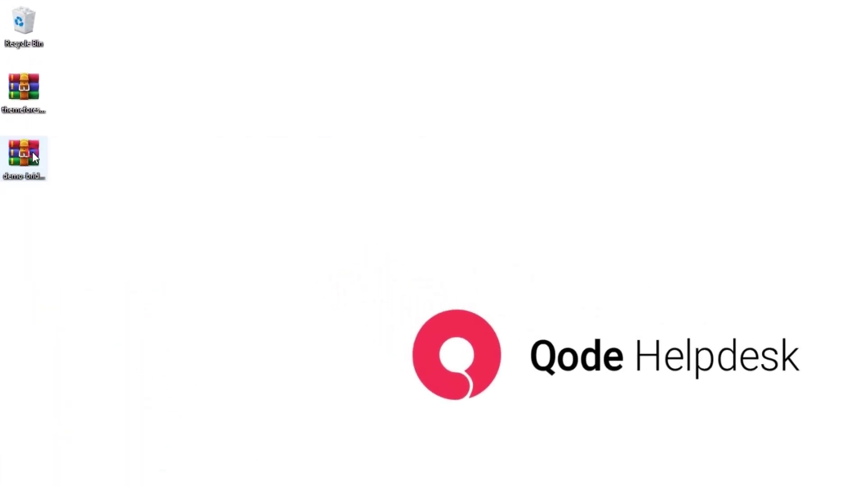
double_click(36, 160)
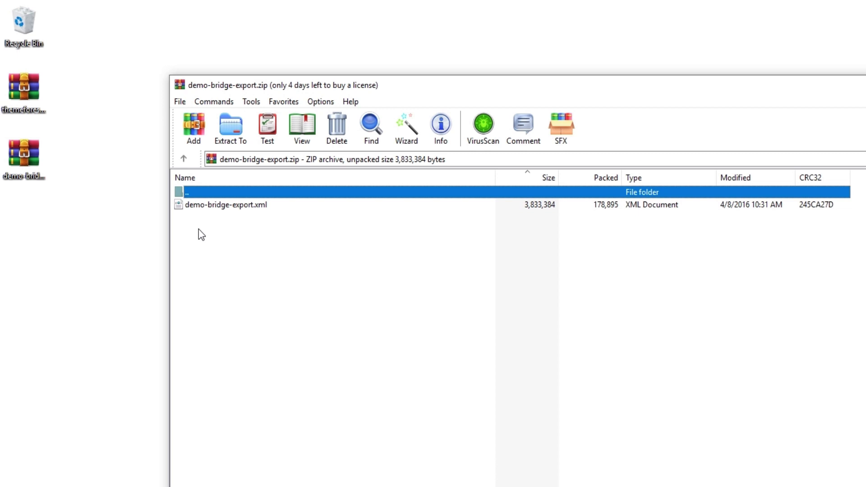
left_click_drag(223, 207, 64, 232)
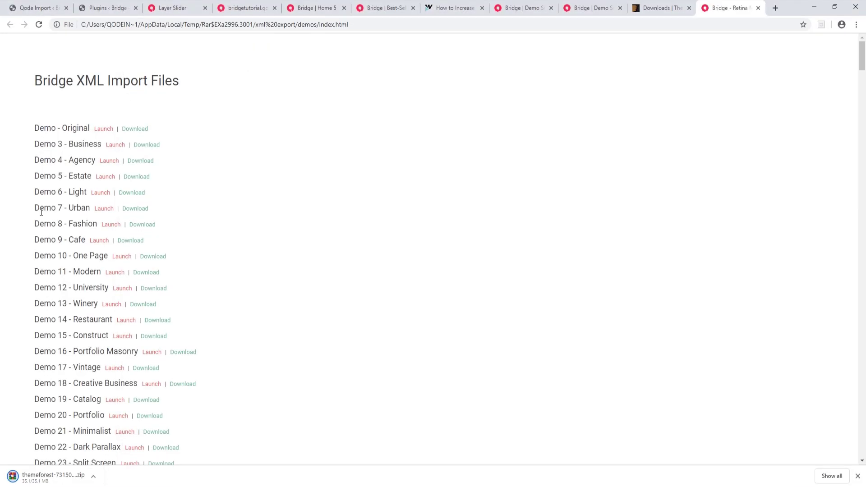
Step: Switch to the WordPress admin, install the WordPress importer from the import tools and run it
left_click(85, 9)
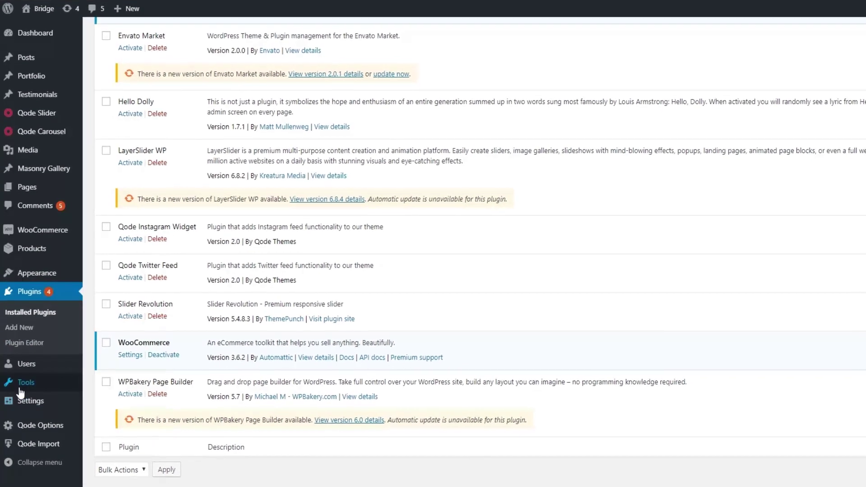
mouse_move(19, 359)
left_click(103, 395)
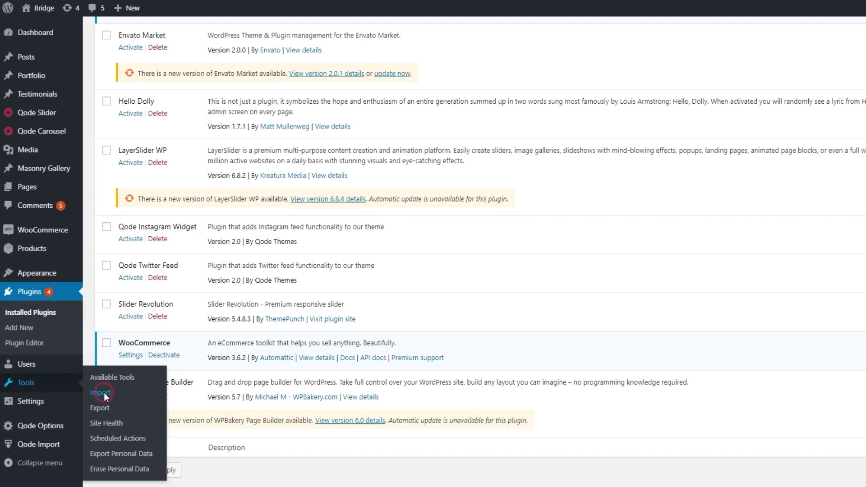
scroll(812, 386, "down", 2)
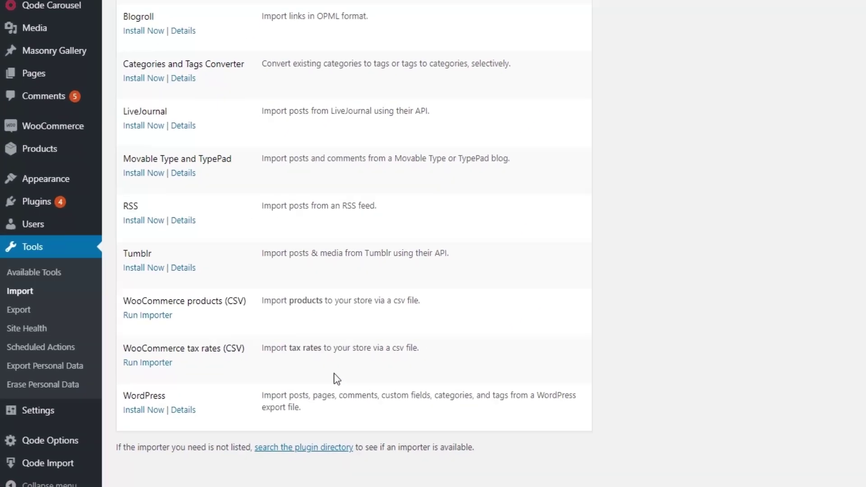
left_click(146, 410)
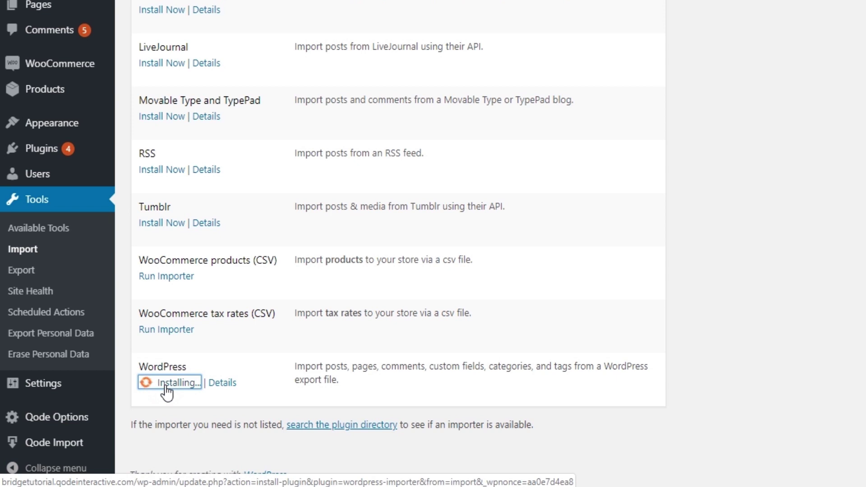
left_click(165, 411)
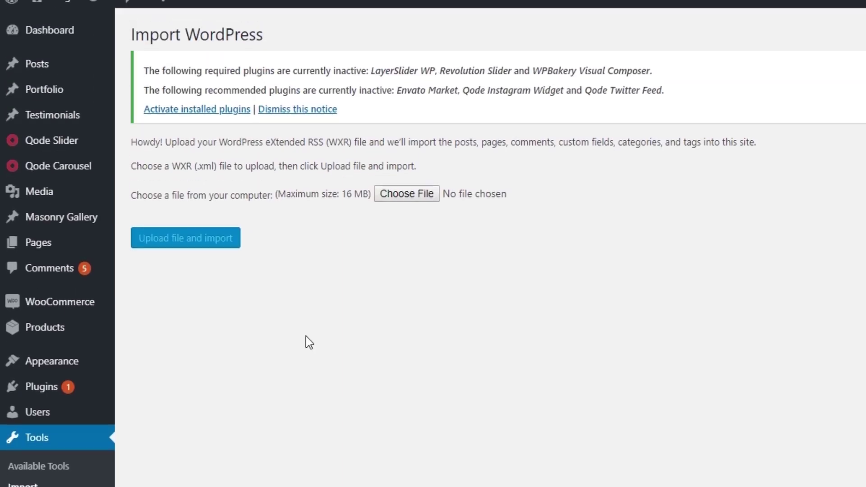
Step: Choose demo-bridge-export.xml from the desktop and upload it for import
left_click(403, 270)
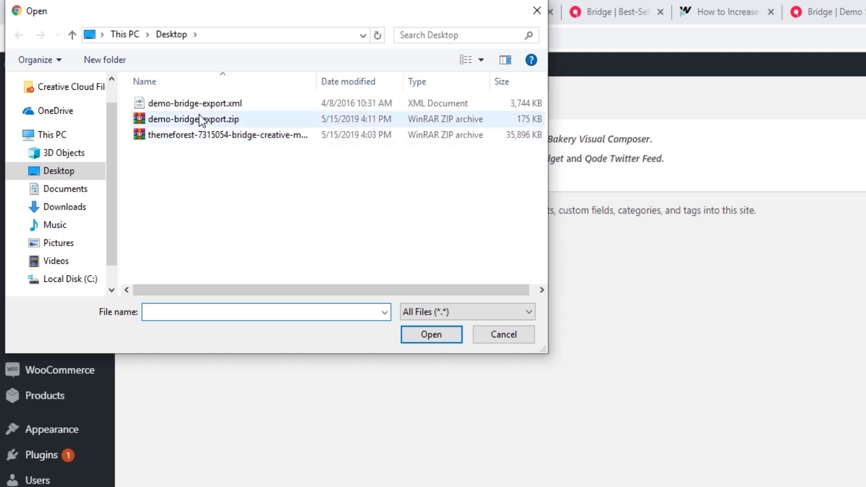
left_click(213, 106)
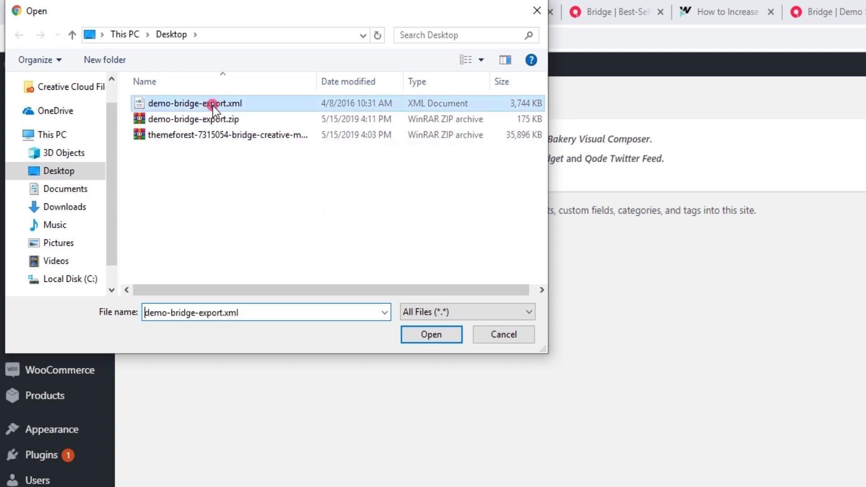
left_click(420, 342)
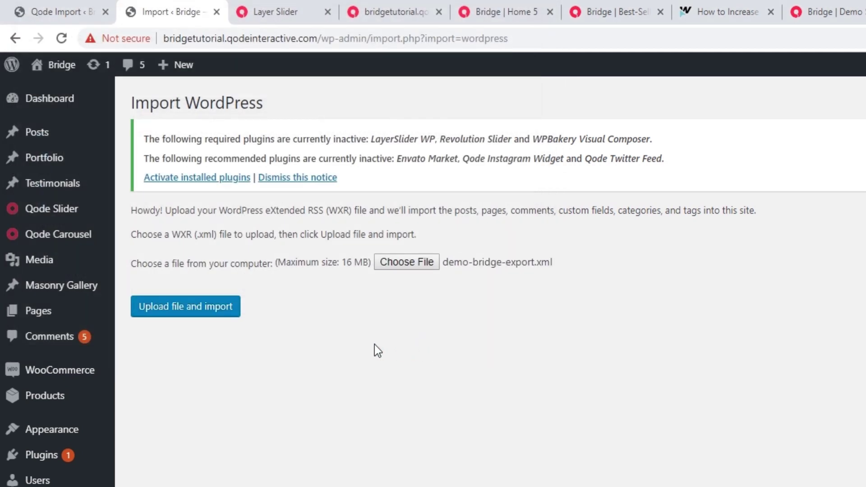
left_click(207, 311)
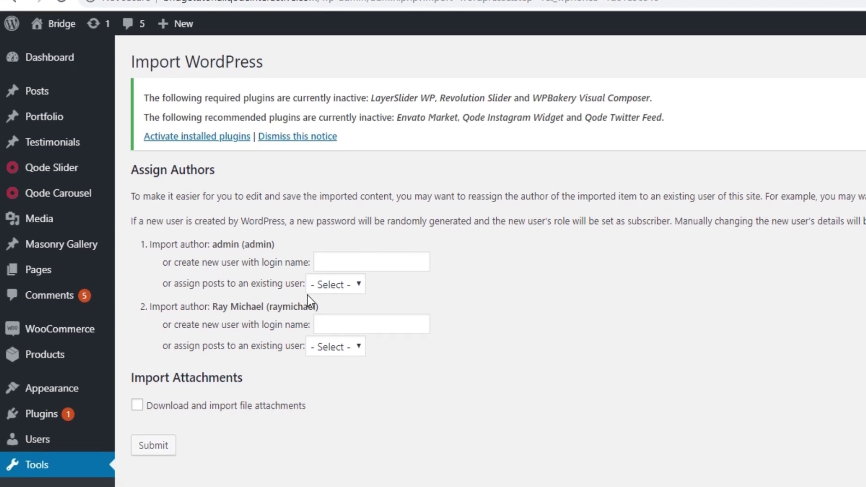
Step: Assign both import authors' posts to the existing admin user, include file attachments and submit the import
left_click(324, 329)
left_click(339, 305)
left_click(342, 340)
left_click(342, 364)
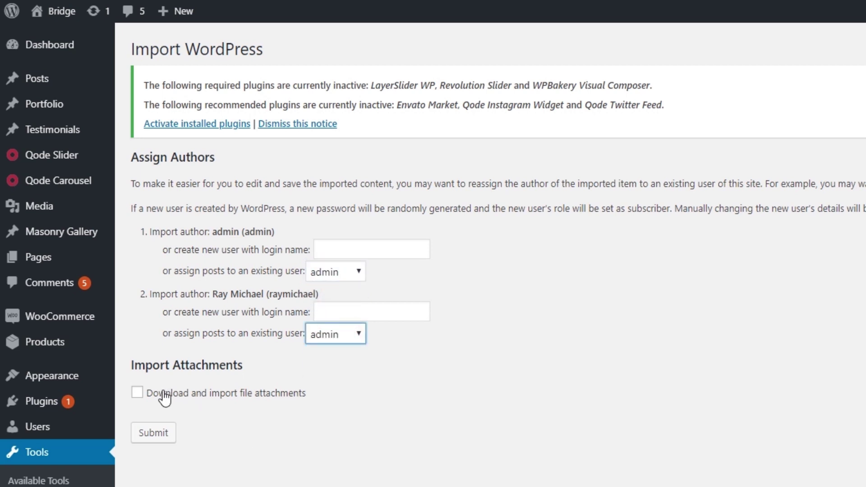
left_click(138, 394)
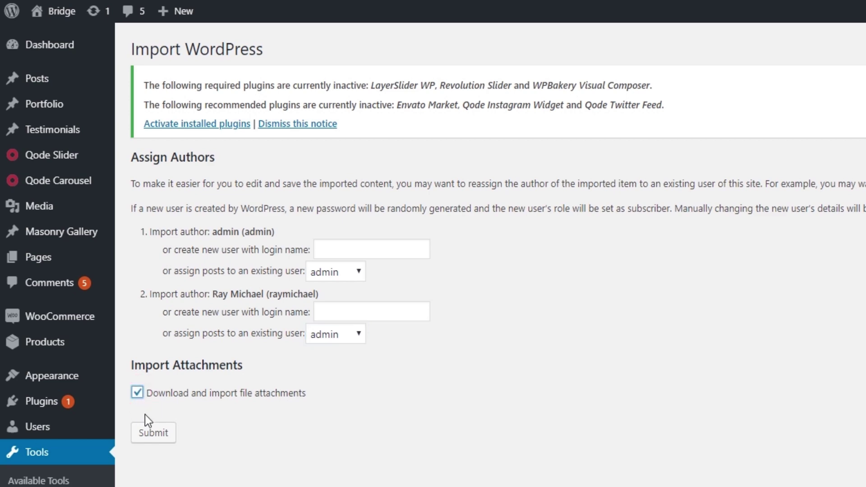
left_click(159, 433)
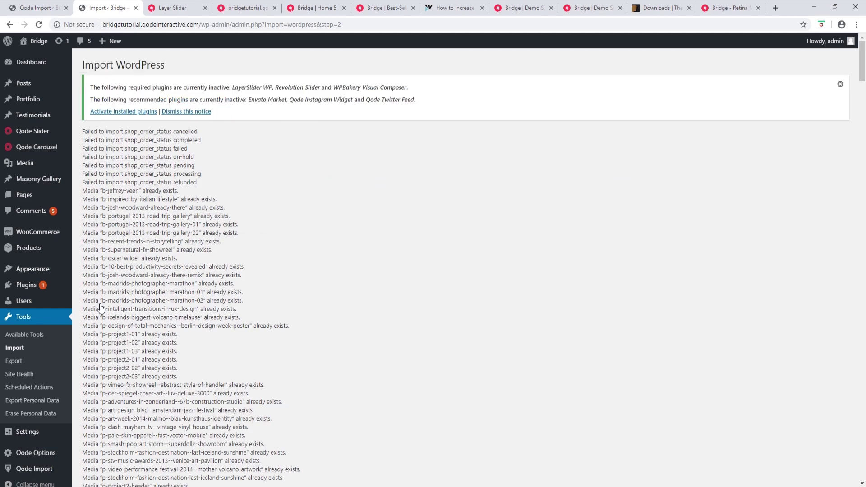
scroll(159, 305, "down", 20)
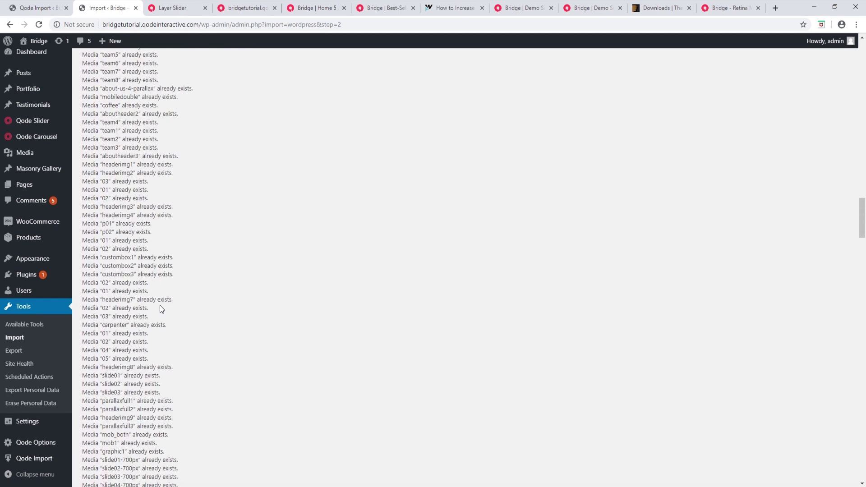
scroll(160, 305, "down", 10)
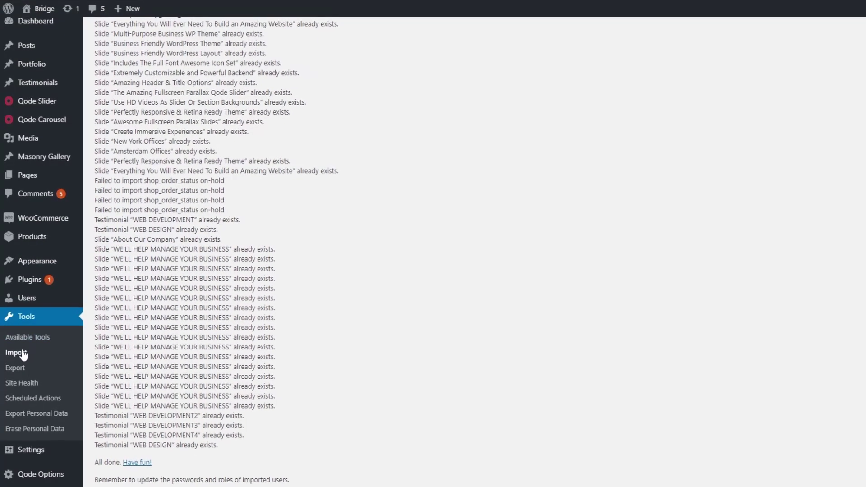
Step: Run the WordPress importer again and upload demo-bridge-export.xml from the desktop a second time
left_click(23, 354)
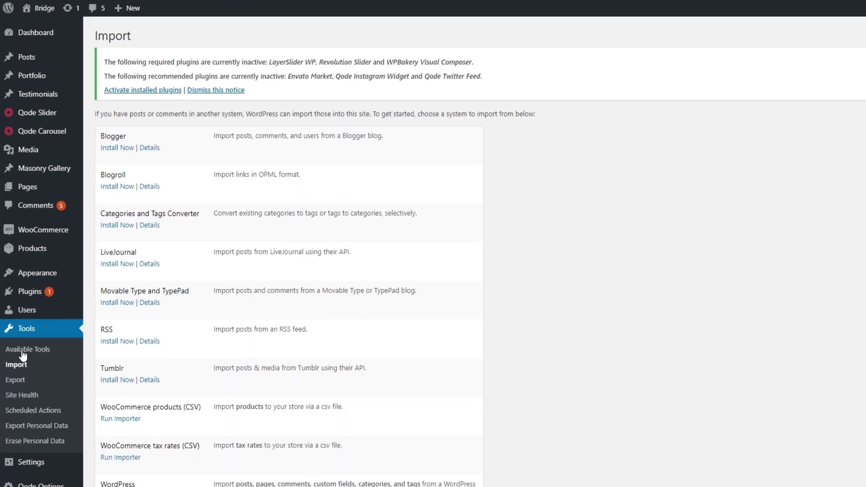
scroll(97, 421, "down", 2)
left_click(108, 411)
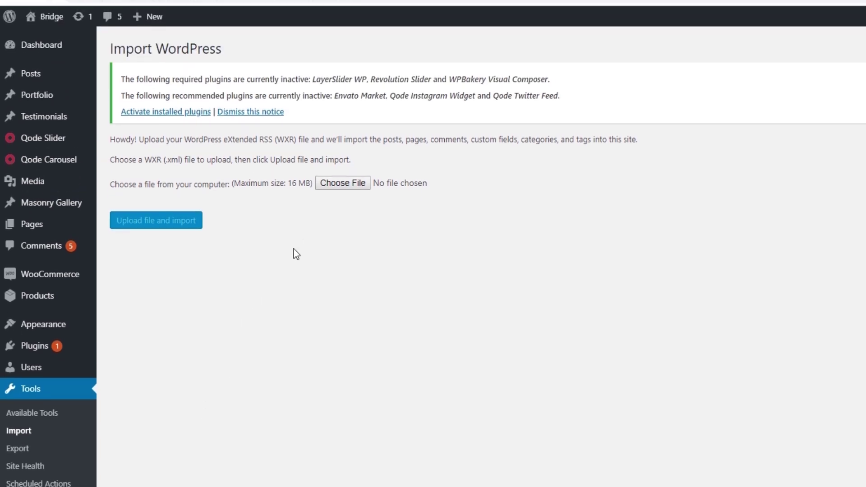
left_click(342, 183)
left_click(150, 49)
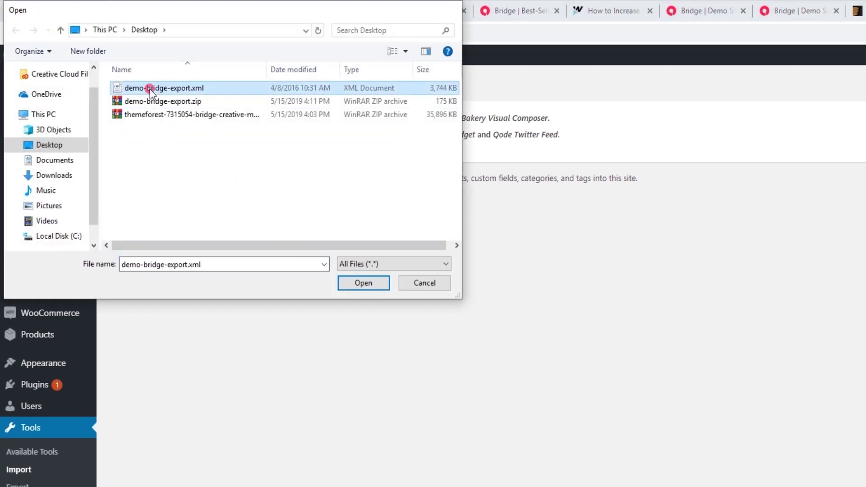
double_click(150, 88)
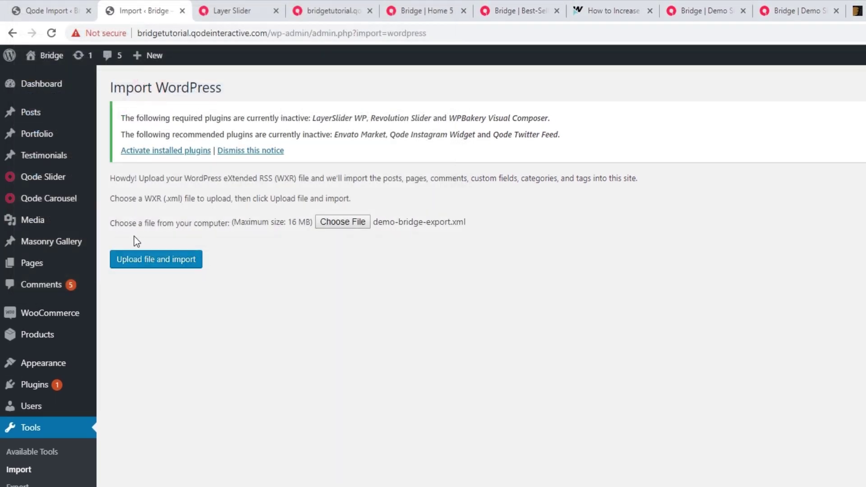
left_click(142, 260)
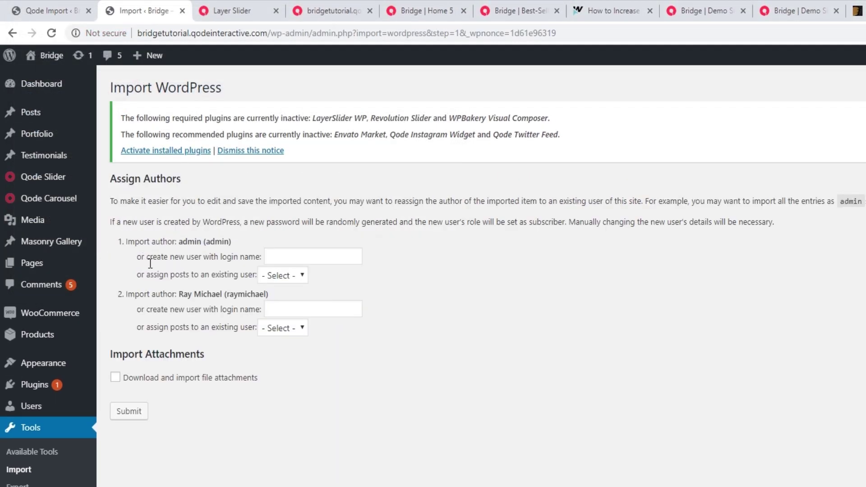
Step: Repeat the XML import with both authors assigned to admin and file attachments downloaded
left_click(298, 276)
left_click(288, 301)
left_click(282, 328)
left_click(283, 353)
left_click(192, 378)
left_click(130, 411)
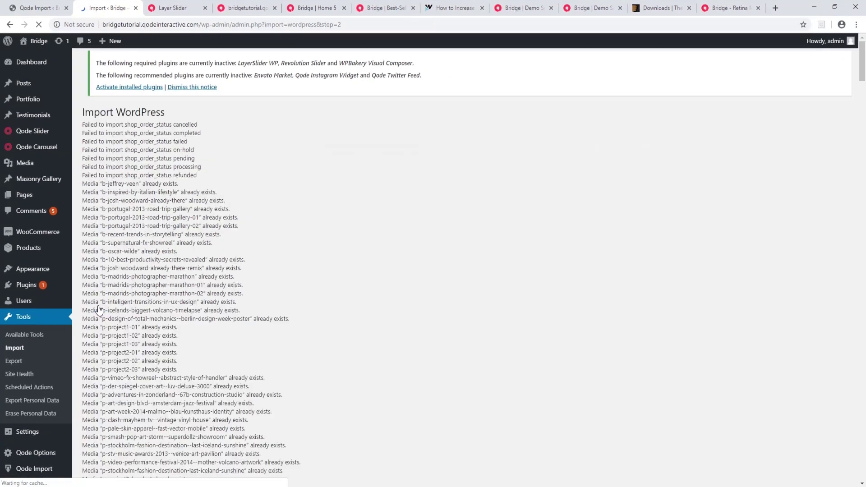
scroll(865, 126, "down", 20)
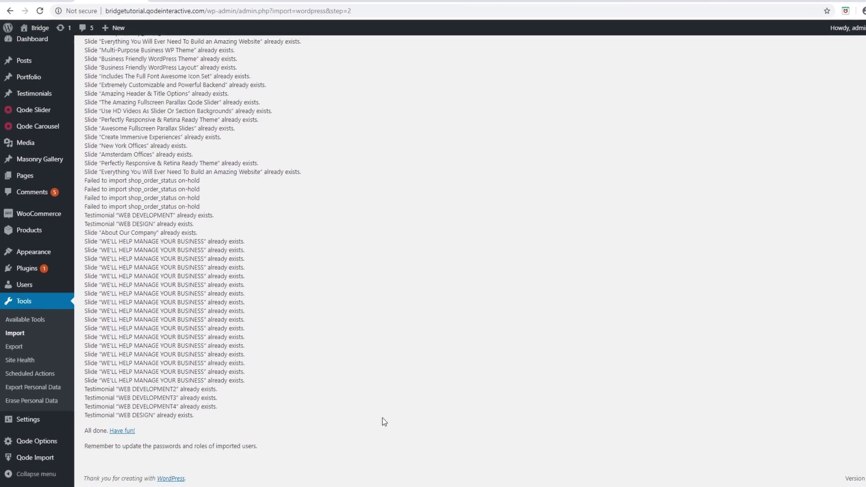
Step: Import only the Widgets of Demo - Original through Qode Import, without attachments, and accept the confirmation
left_click(63, 447)
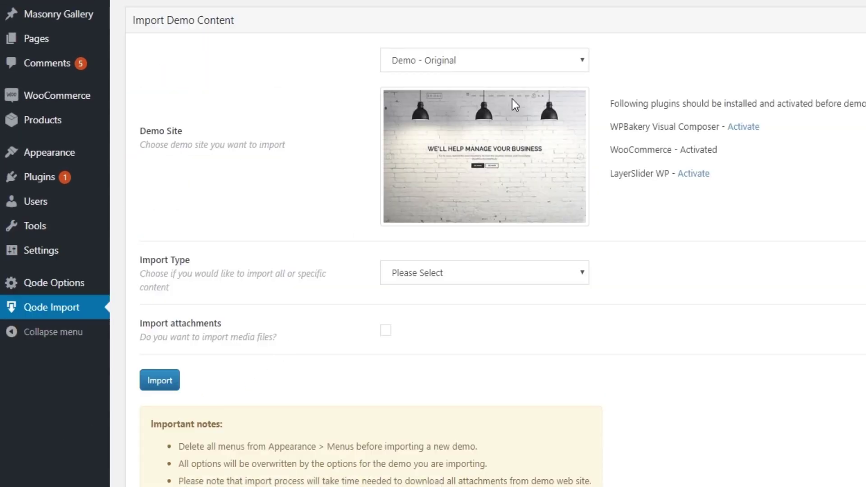
left_click(522, 66)
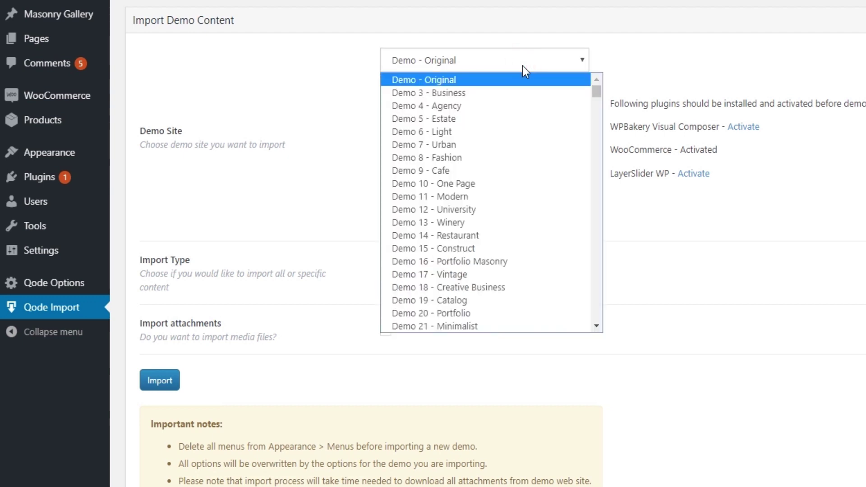
left_click(522, 66)
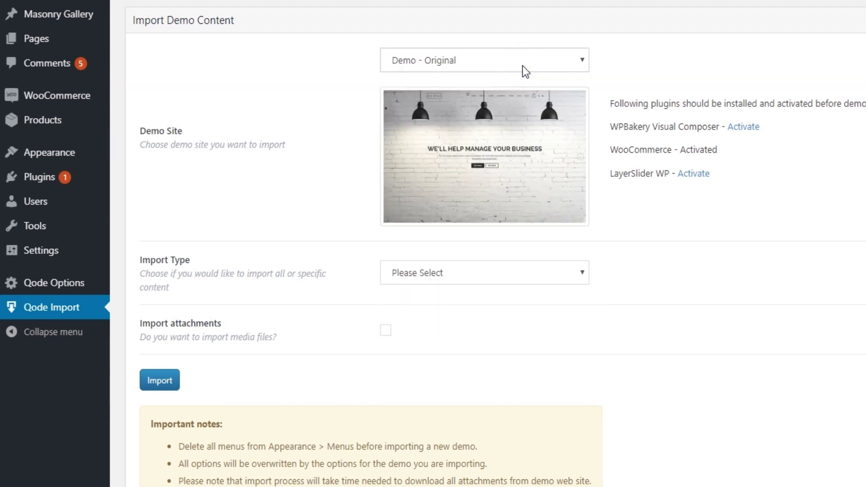
left_click(485, 276)
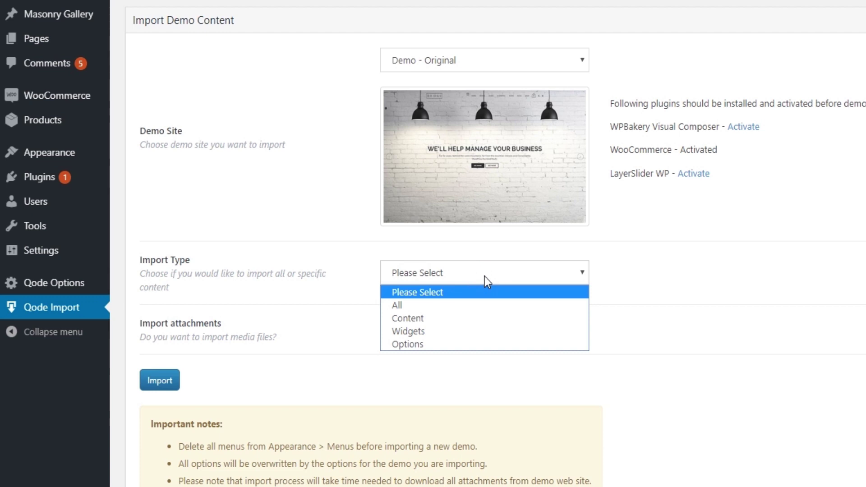
left_click(463, 332)
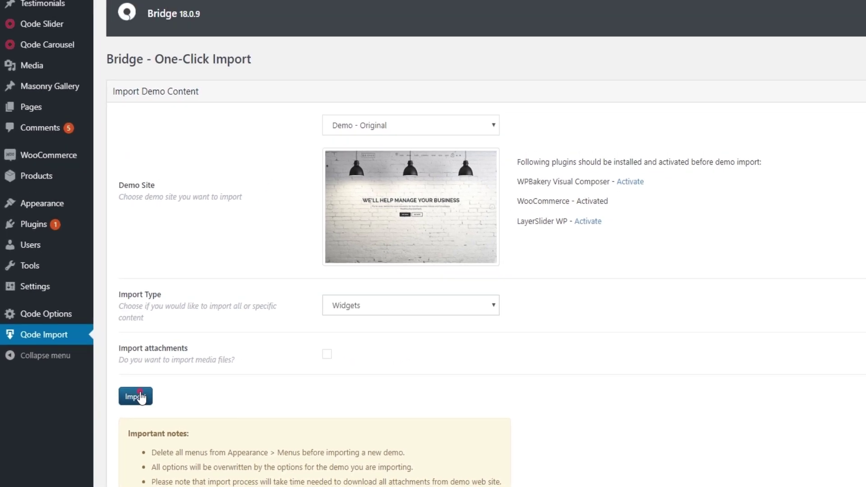
left_click(160, 380)
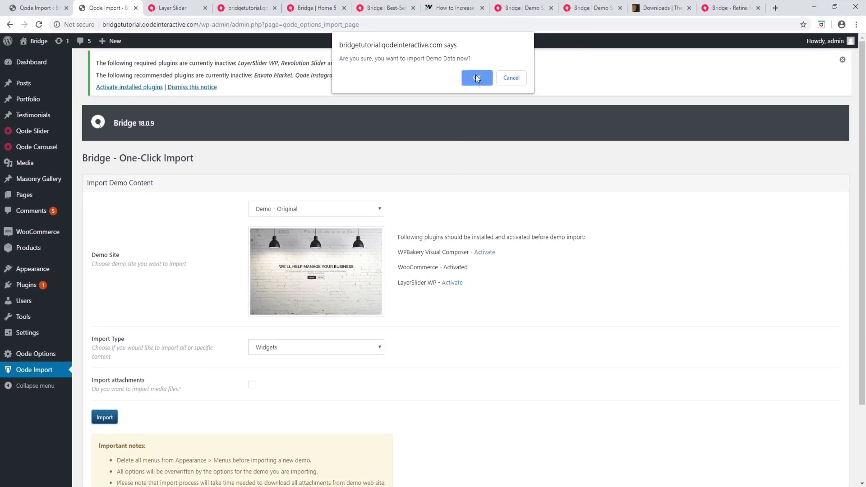
left_click(476, 78)
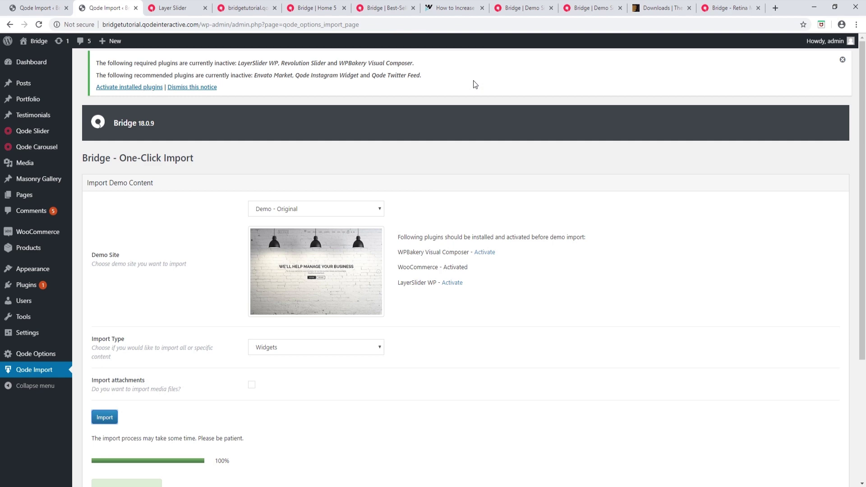
Step: Reload the Qode Import page and import only the Options of Demo - Original, accepting the confirmation
left_click(39, 24)
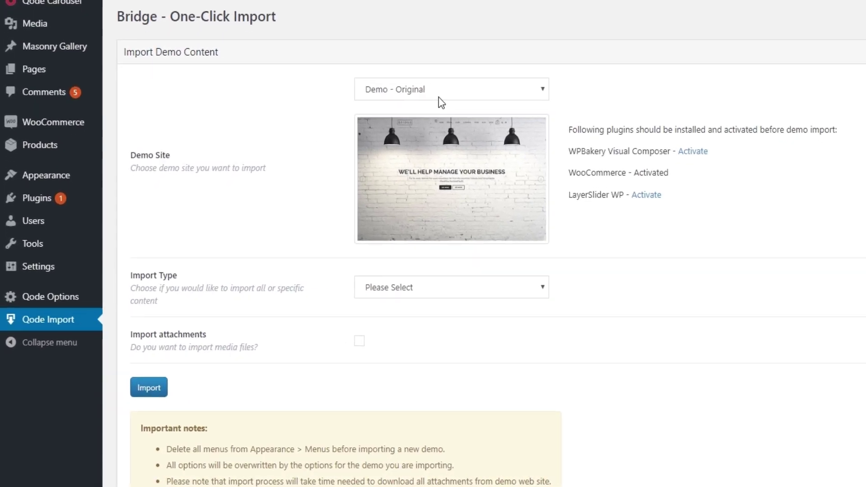
scroll(472, 68, "down", 2)
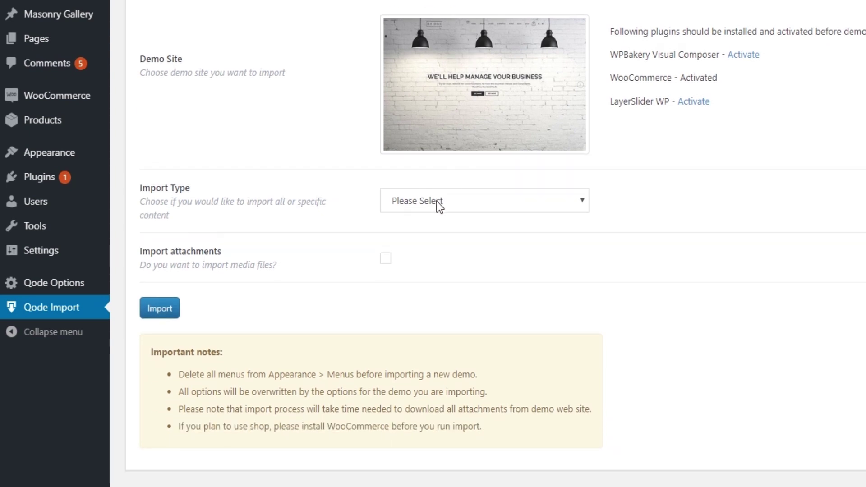
left_click(436, 202)
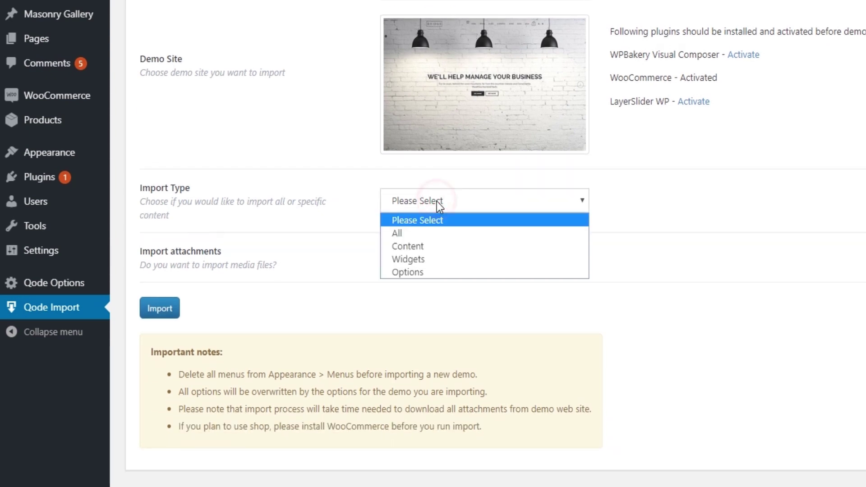
left_click(417, 271)
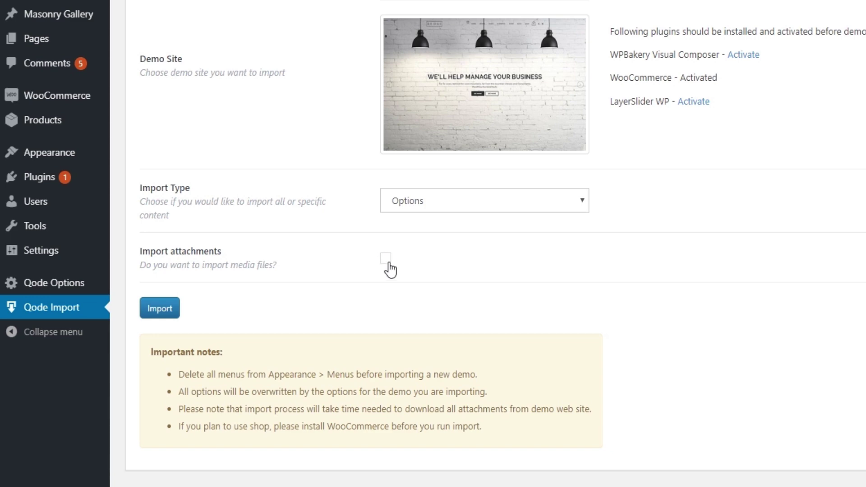
left_click(159, 308)
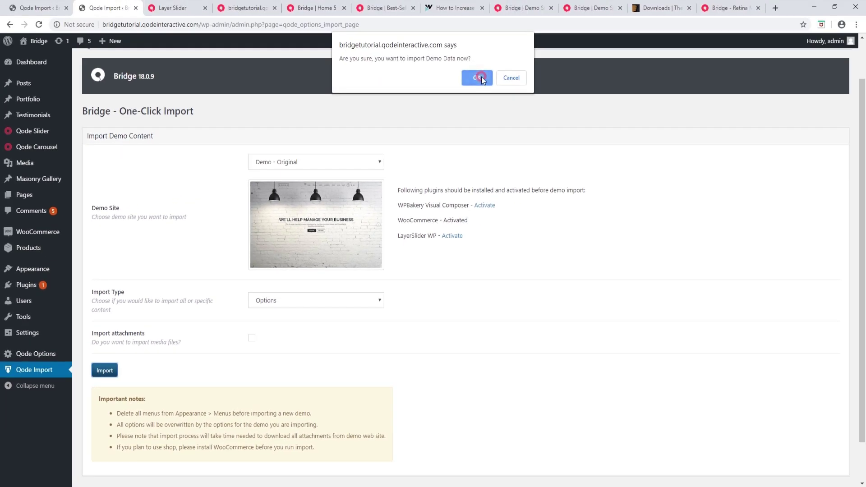
left_click(481, 78)
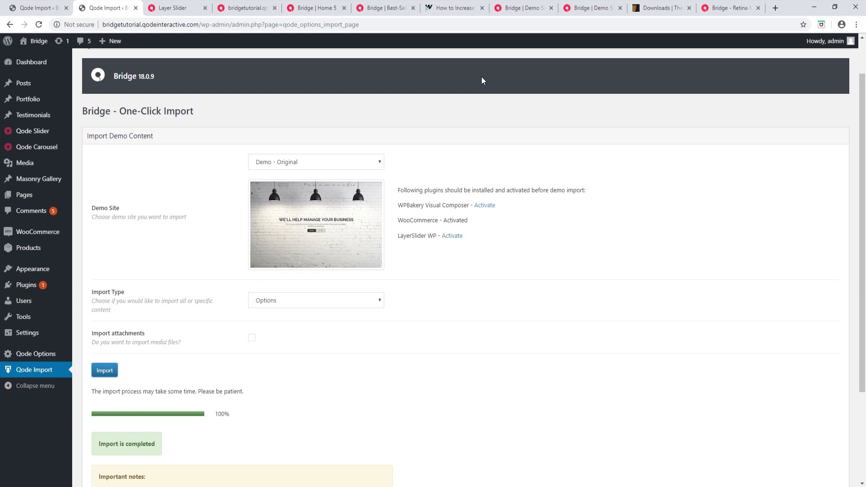
scroll(481, 103, "down", 1)
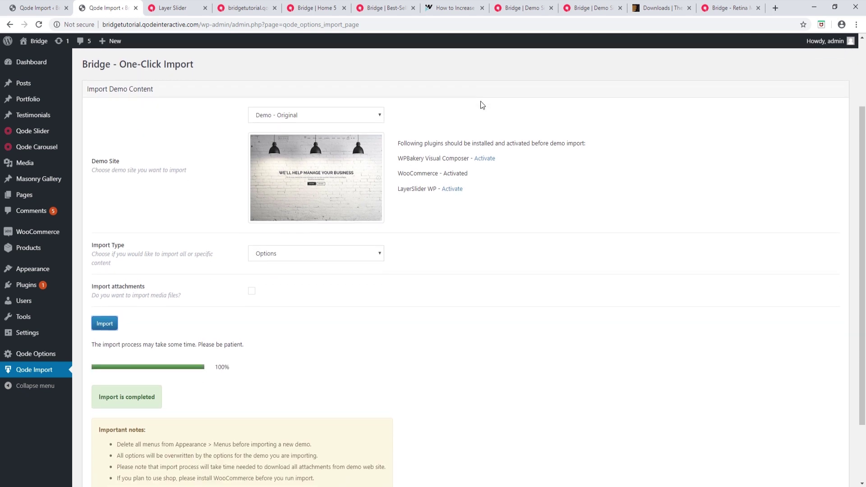
Step: Activate the WPBakery Page Builder plugin from the list of installed plugins
left_click(20, 285)
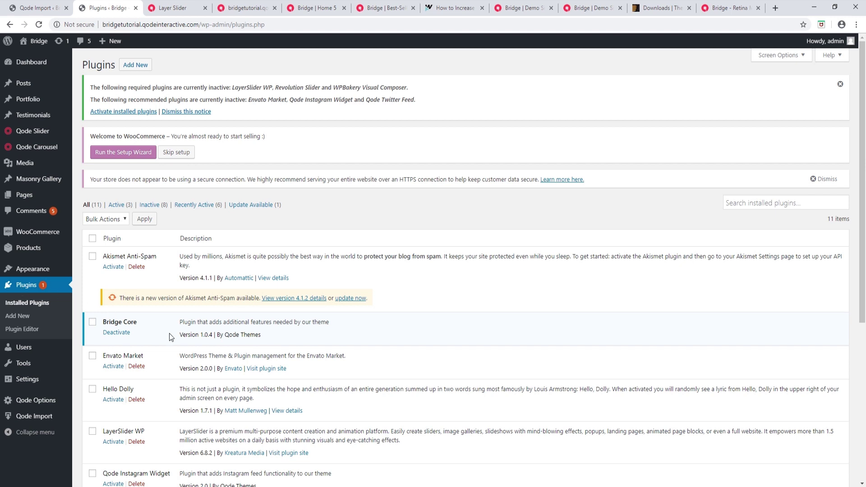
scroll(361, 372, "down", 1)
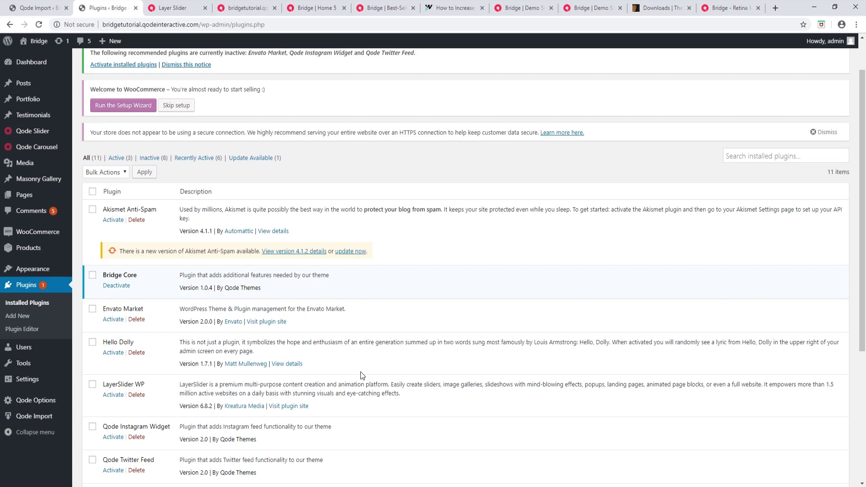
scroll(361, 372, "down", 4)
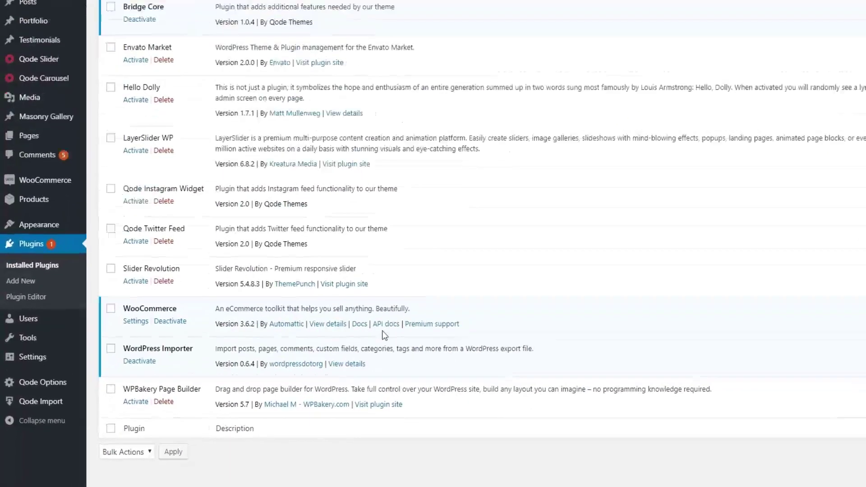
left_click(183, 372)
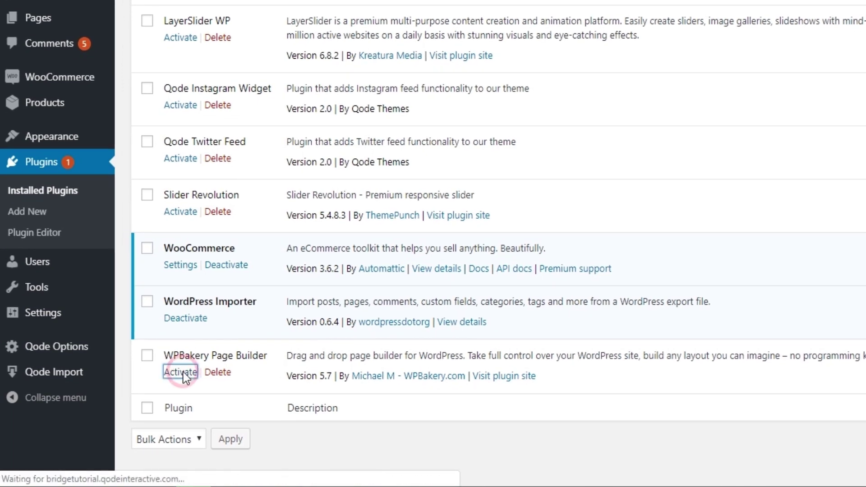
Step: Keep Home 1 as the static homepage in the Reading settings and save them
scroll(149, 372, "down", 4)
mouse_move(58, 385)
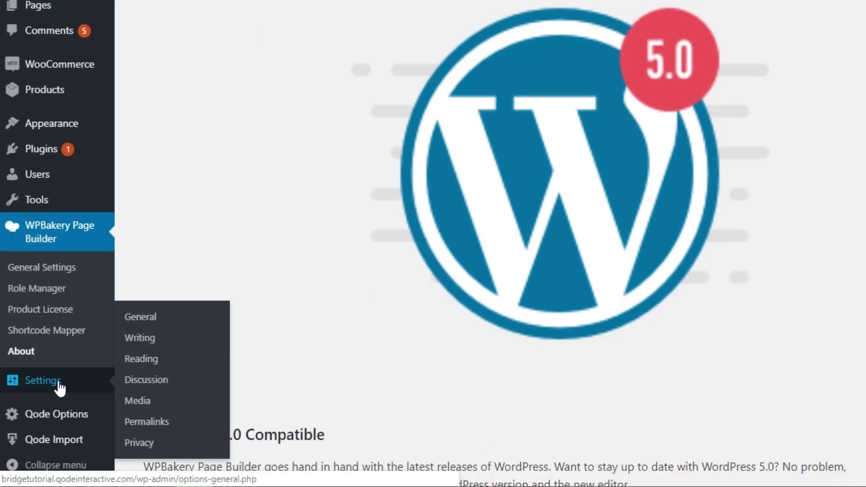
left_click(142, 359)
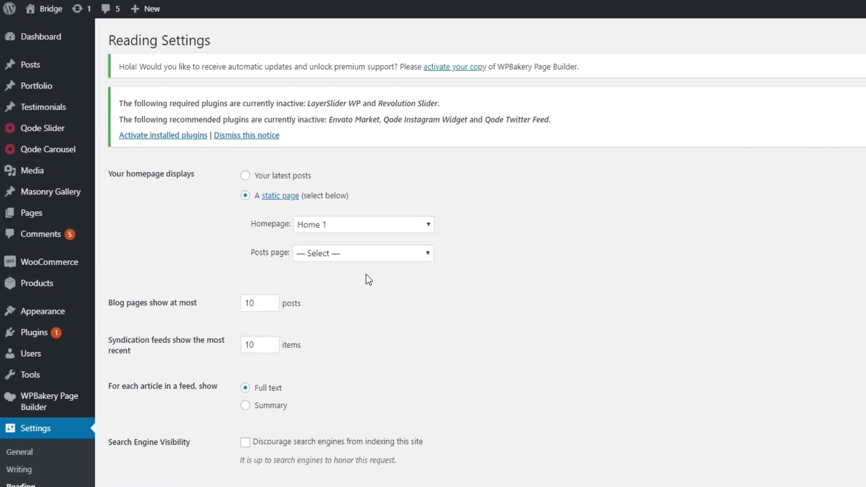
left_click(336, 228)
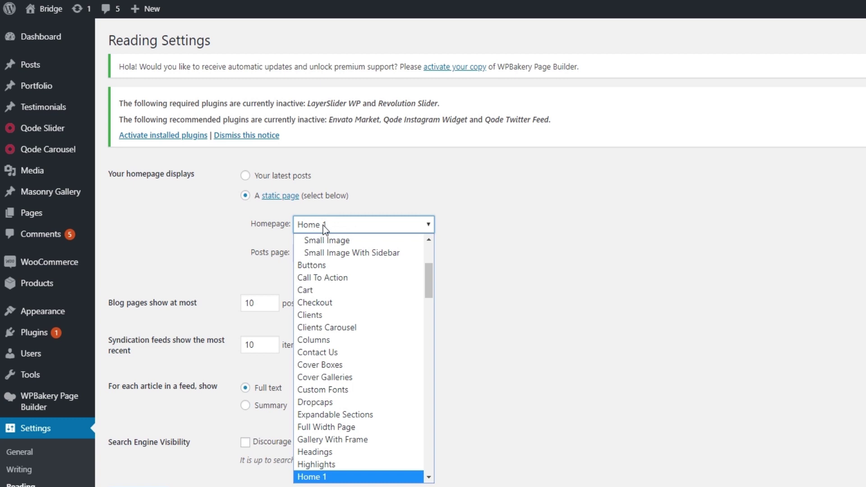
left_click(321, 226)
left_click(151, 395)
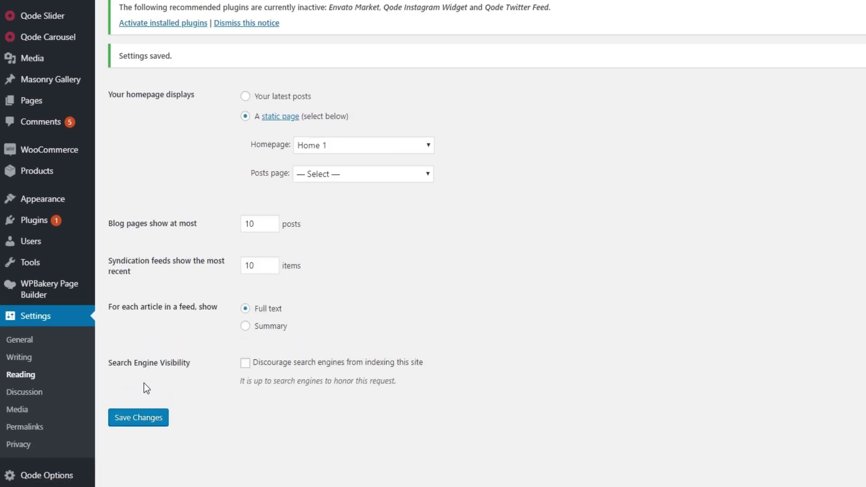
Step: Save the permalink settings with the Post name structure and the /product/ custom base for products
left_click(23, 428)
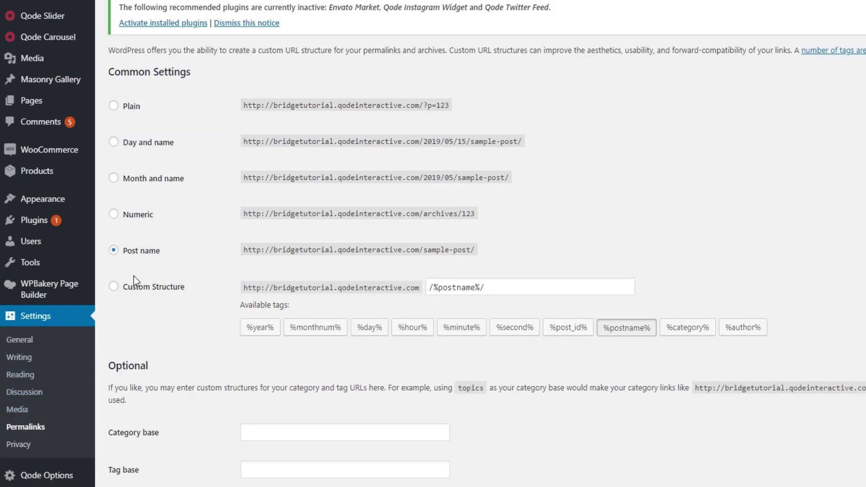
scroll(163, 290, "down", 9)
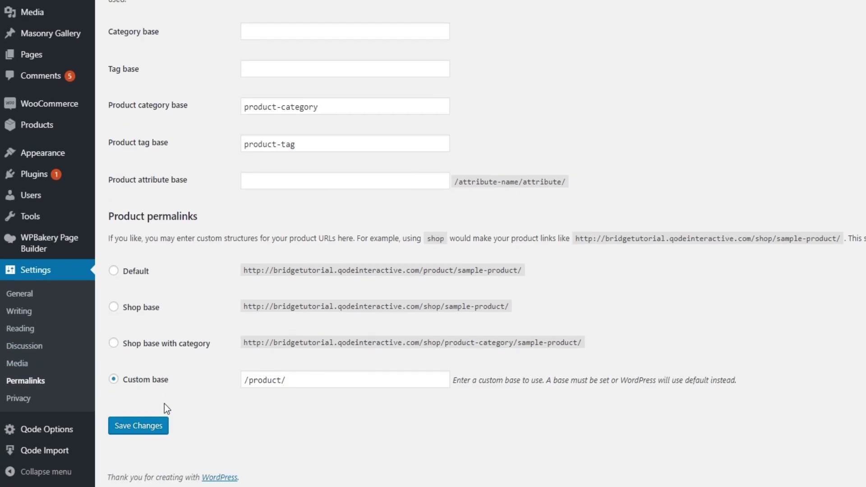
left_click(147, 435)
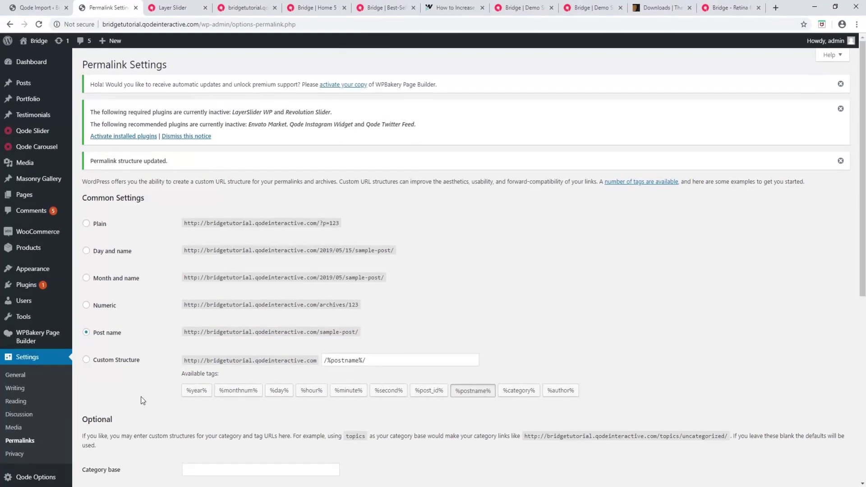
Step: Open the Bridge site's front end in a new browser tab and view the homepage
middle_click(36, 41)
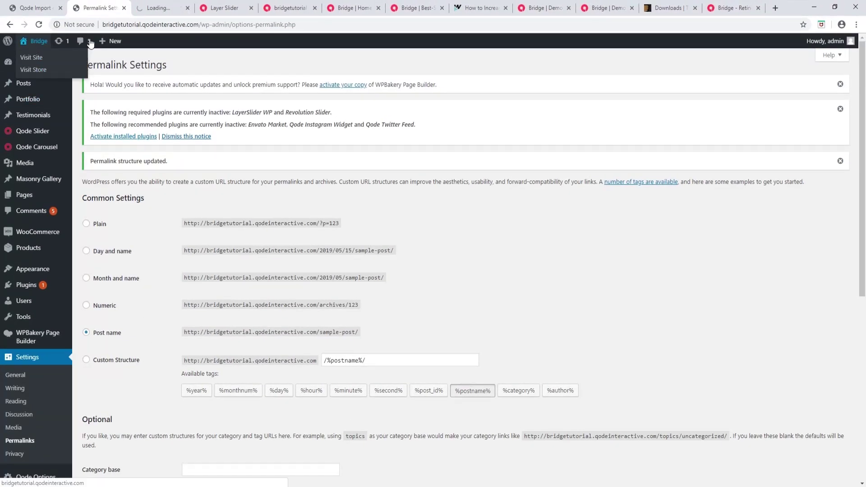
left_click(172, 9)
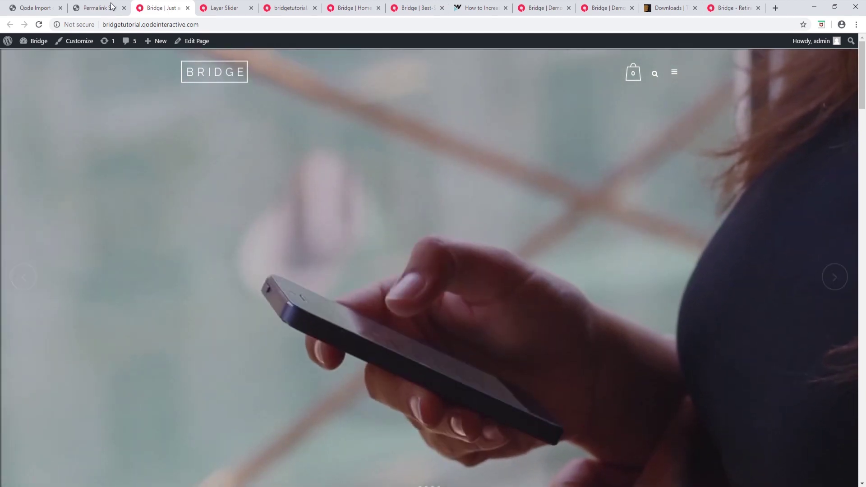
Step: Assign top_menu to the Top Navigation and Mobile Navigation display locations and save the menu
left_click(111, 5)
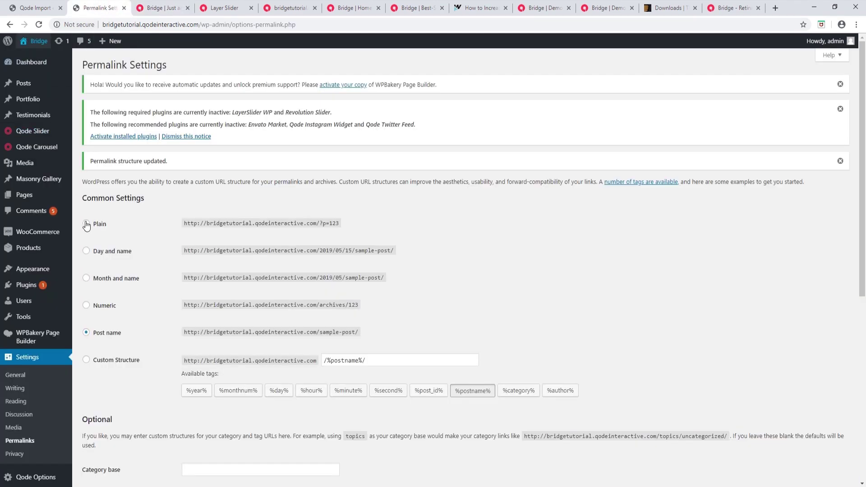
mouse_move(71, 278)
left_click(87, 310)
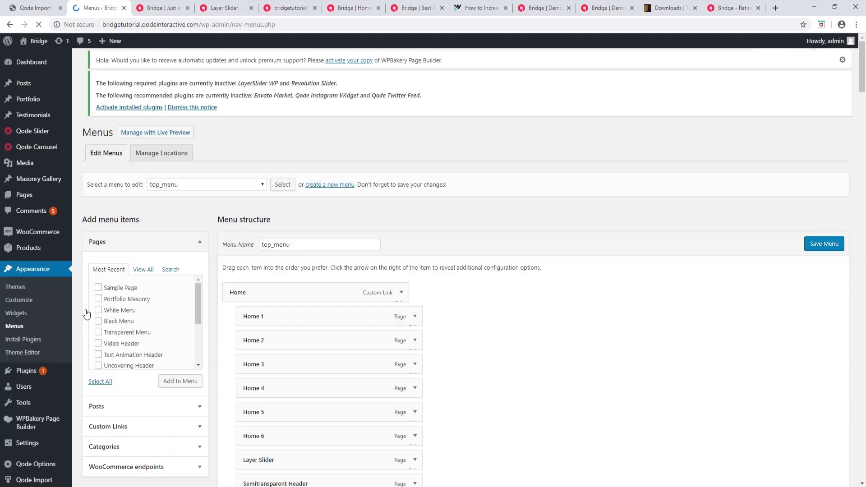
scroll(459, 289, "down", 2)
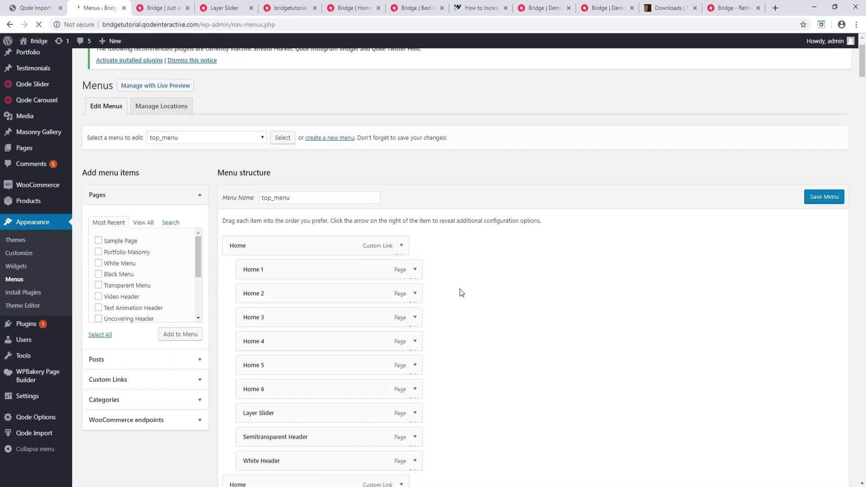
scroll(348, 290, "down", 4)
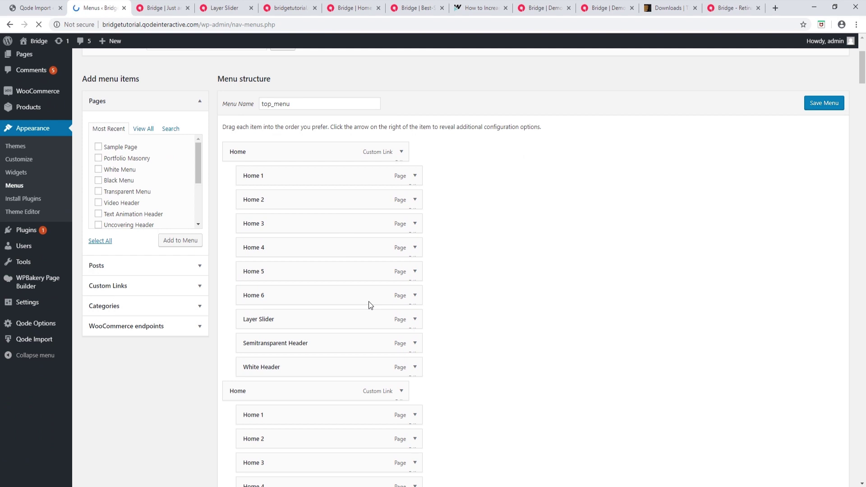
scroll(369, 305, "down", 5)
left_click_drag(862, 88, 862, 392)
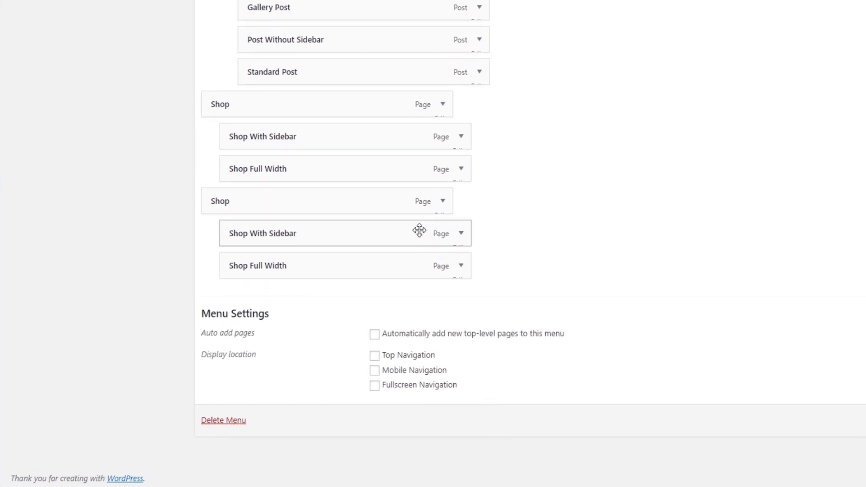
left_click(374, 357)
left_click(375, 372)
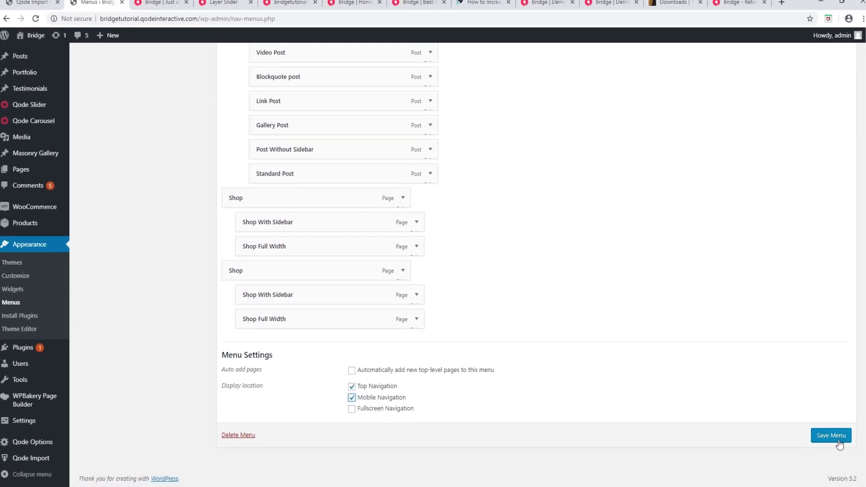
left_click(830, 435)
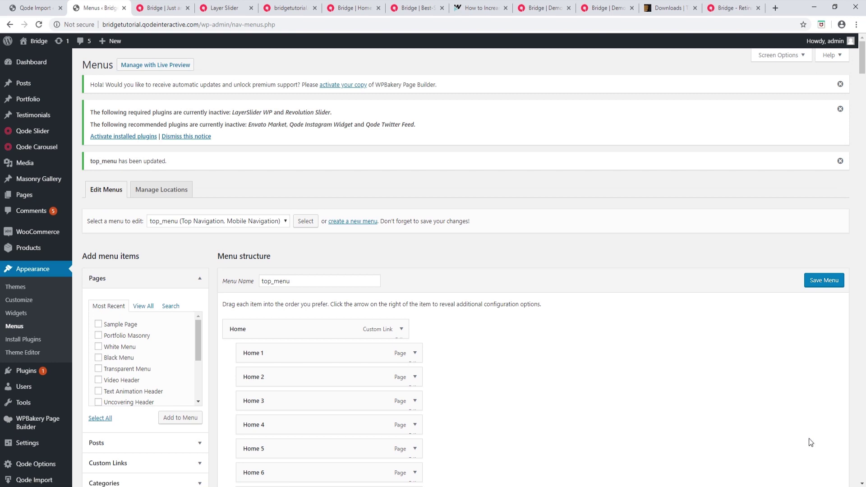
Step: Open the site's front end again and examine the Home and Pages dropdowns in the navigation
middle_click(36, 55)
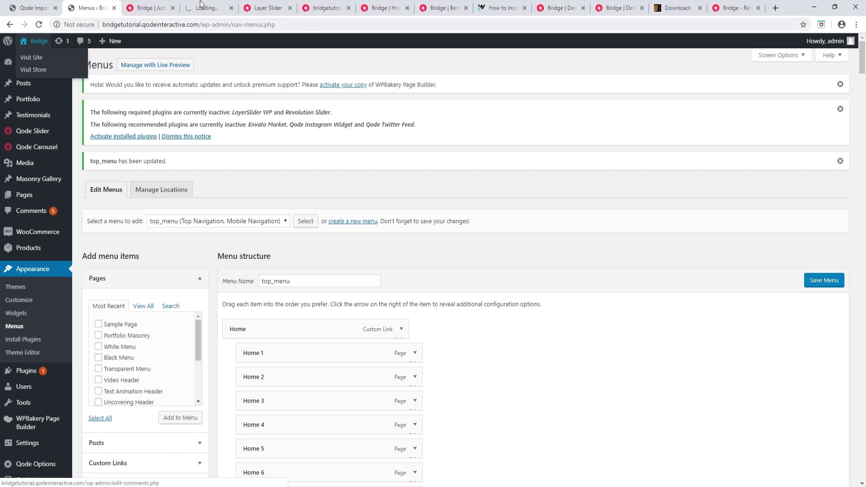
left_click(151, 8)
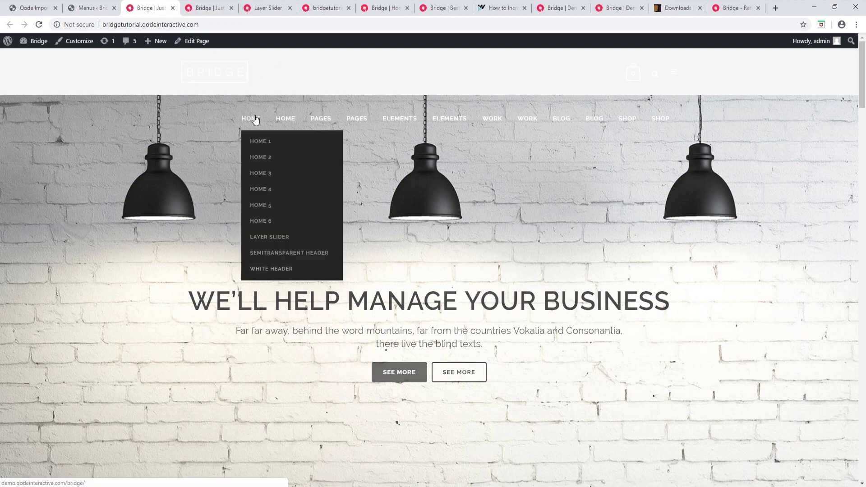
mouse_move(285, 123)
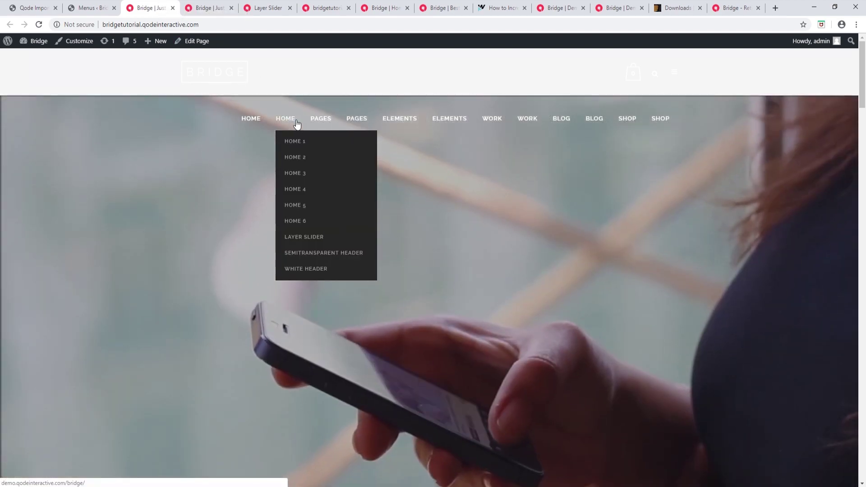
mouse_move(321, 124)
mouse_move(360, 122)
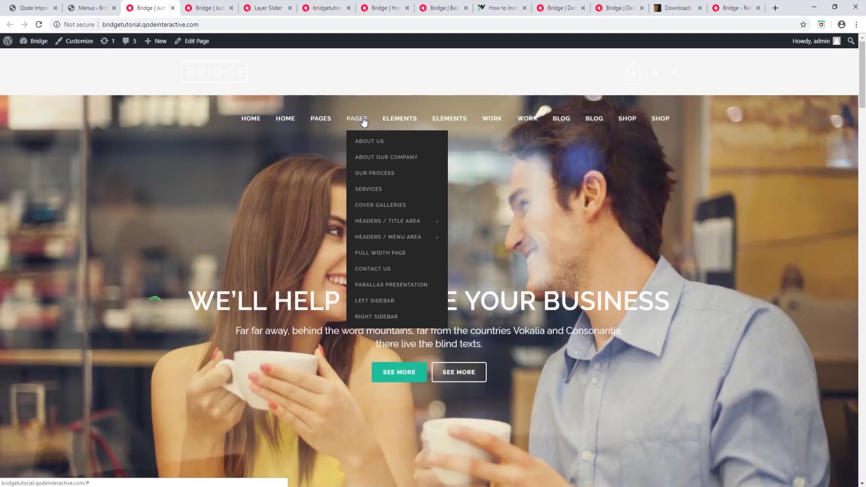
Step: Search the WordPress plugin directory for "quick remove menu hpthemes"
left_click(51, 4)
mouse_move(32, 282)
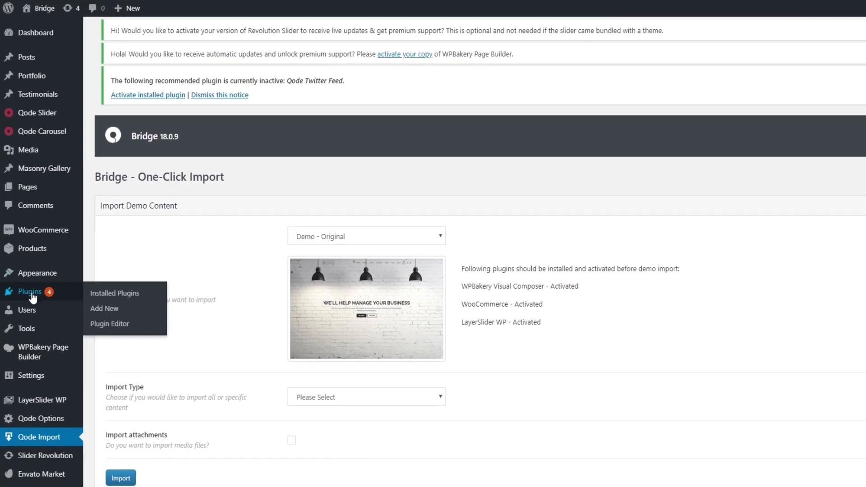
left_click(31, 292)
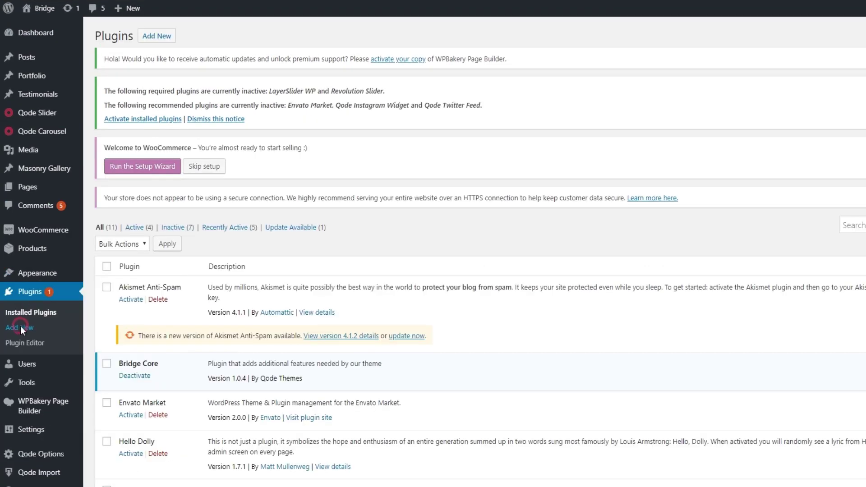
left_click(21, 326)
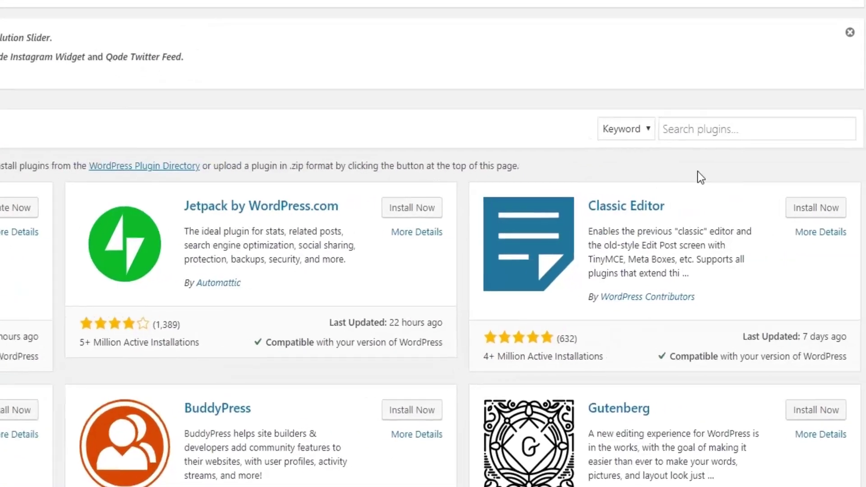
left_click(690, 127)
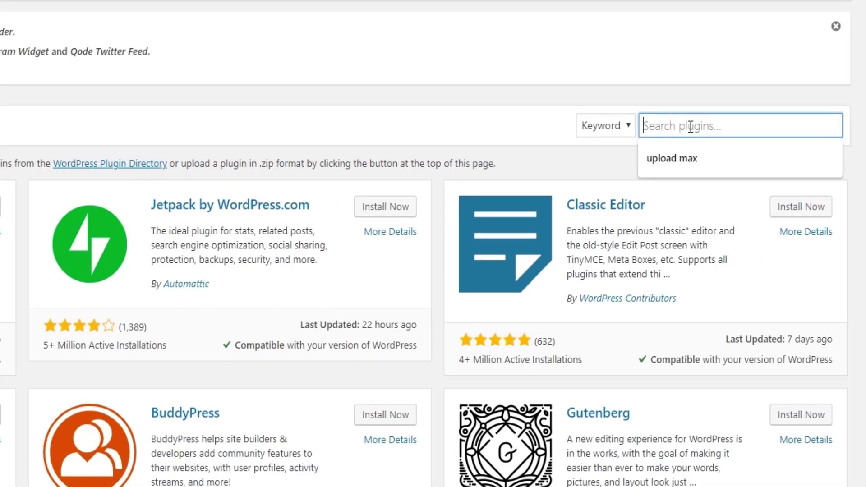
type("quick ")
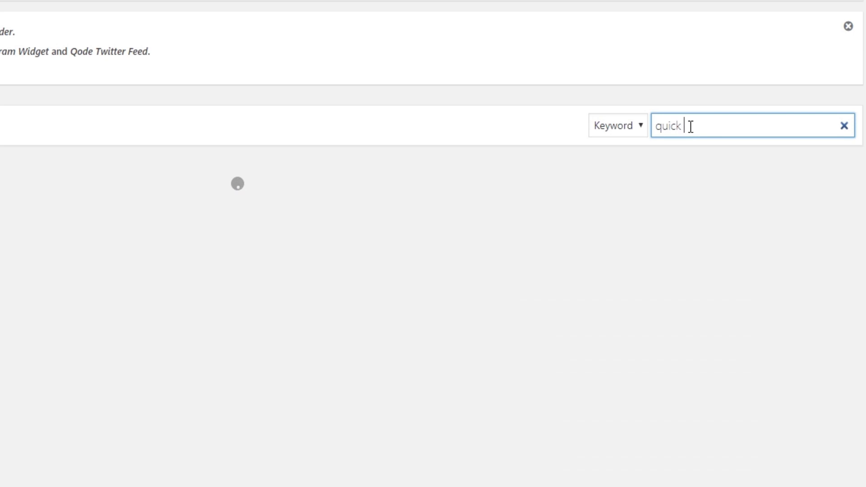
type("remove menu hpthemes")
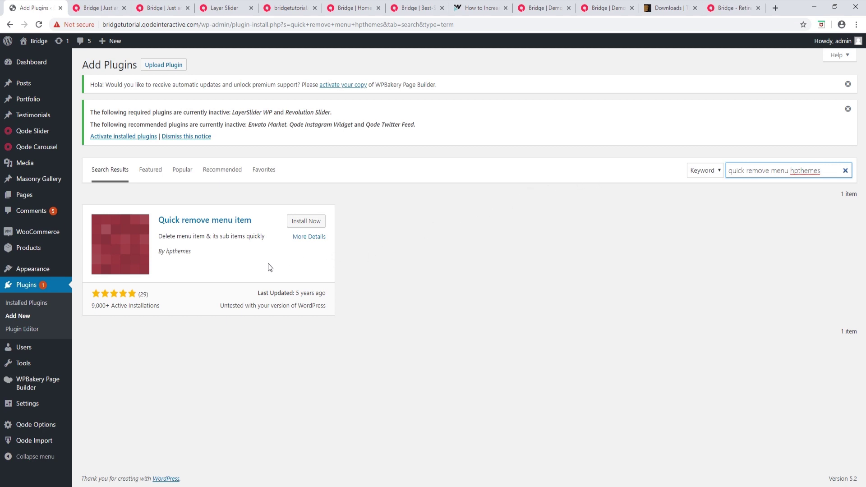
Step: Install and activate the Quick remove menu item plugin by hpthemes and check it among the installed plugins
left_click(313, 225)
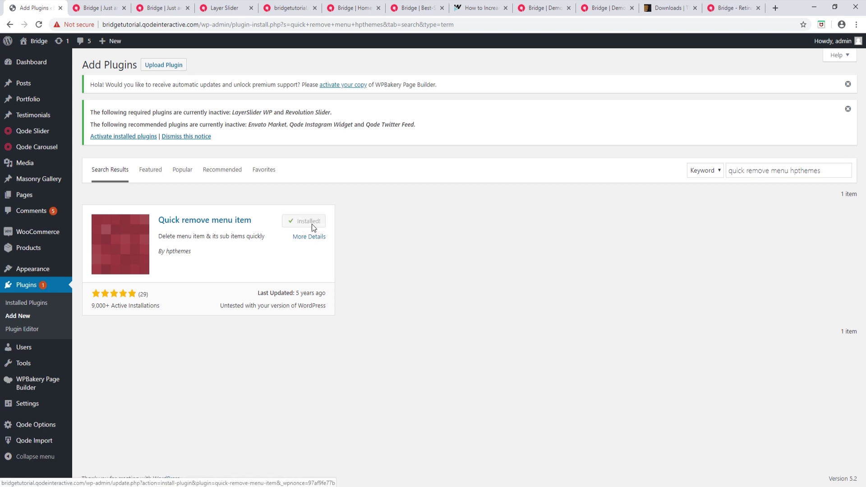
left_click(311, 223)
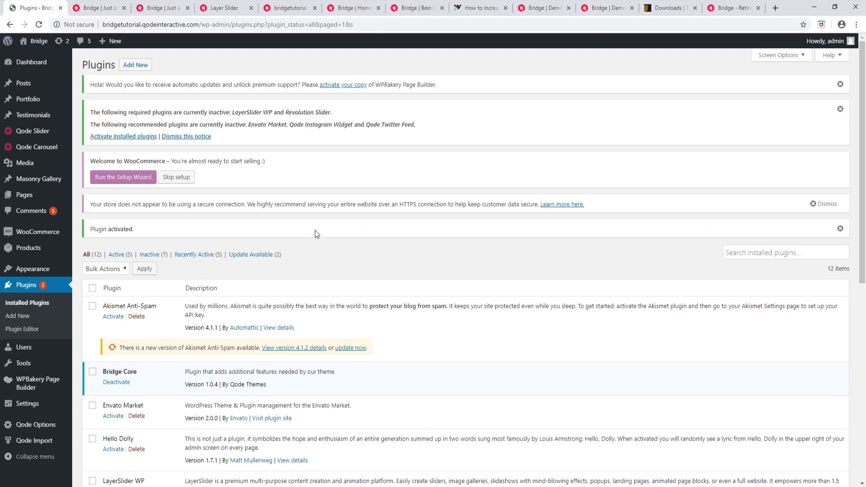
scroll(310, 234, "down", 3)
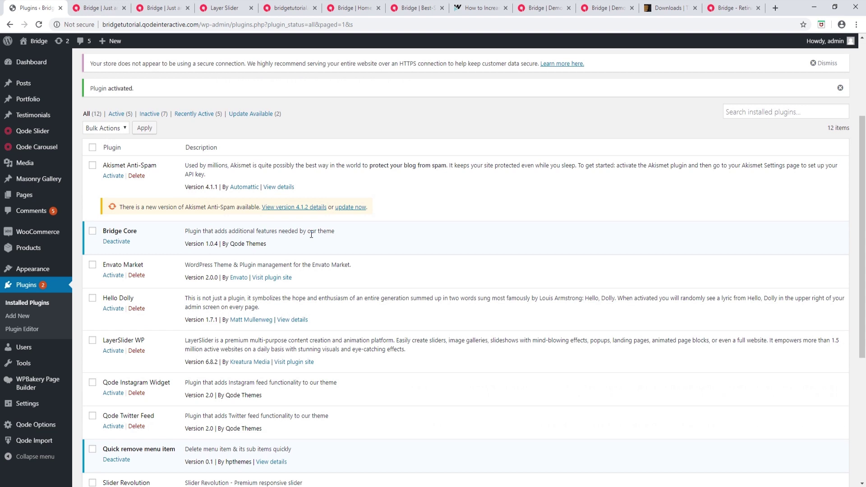
Step: Open the top_menu structure for editing and delete the duplicated second Home parent item
mouse_move(39, 269)
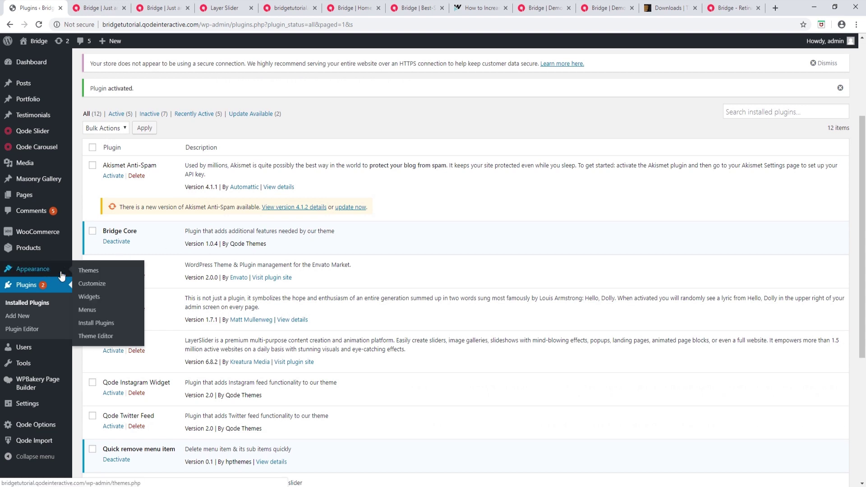
left_click(89, 310)
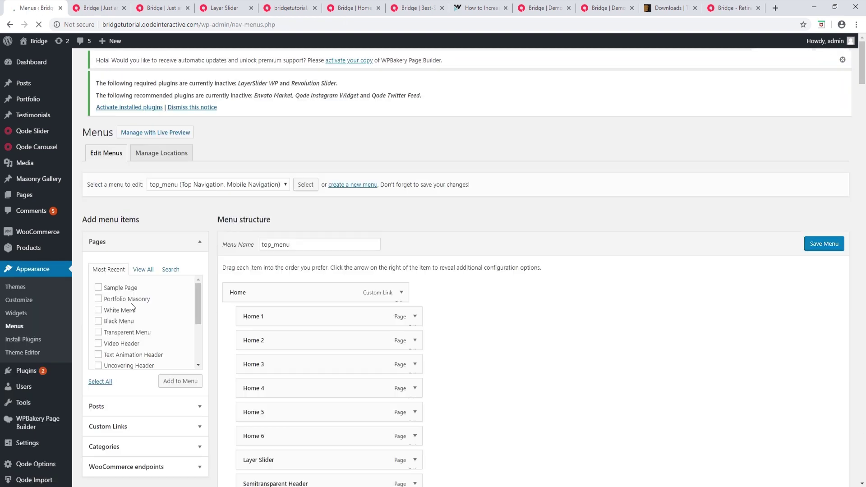
scroll(297, 308, "down", 1)
scroll(414, 270, "down", 1)
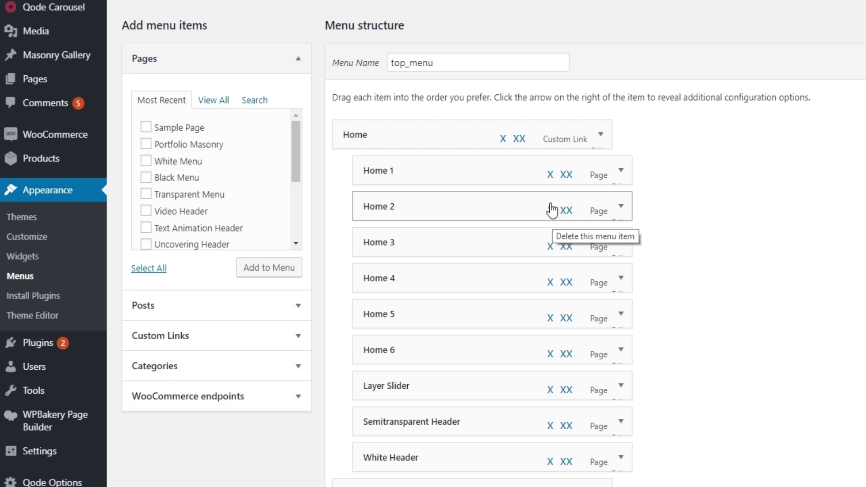
scroll(539, 209, "down", 3)
scroll(539, 209, "down", 5)
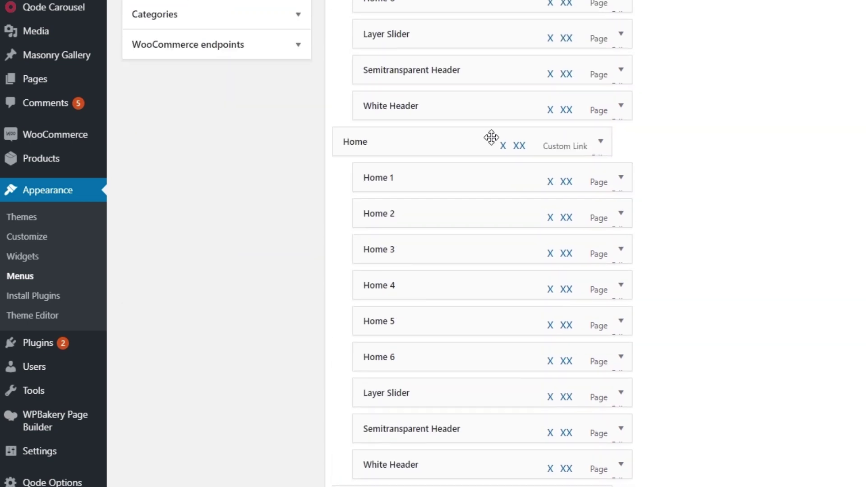
left_click_drag(506, 149, 506, 144)
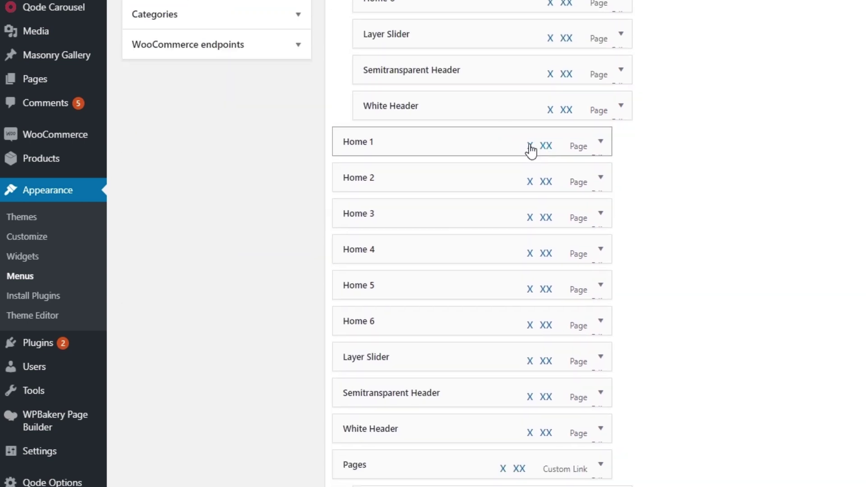
Step: Delete the leftover duplicated items Home 1 through Home 6, Layer Slider, Semitransparent Header and White Header from the menu's top level
left_click(530, 145)
left_click(530, 145)
left_click(530, 146)
left_click(529, 145)
left_click(529, 145)
left_click(530, 145)
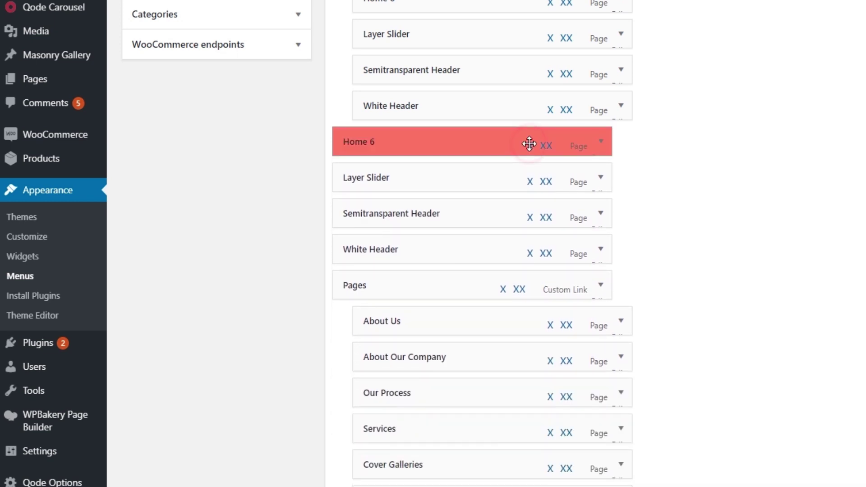
left_click(530, 145)
left_click(530, 145)
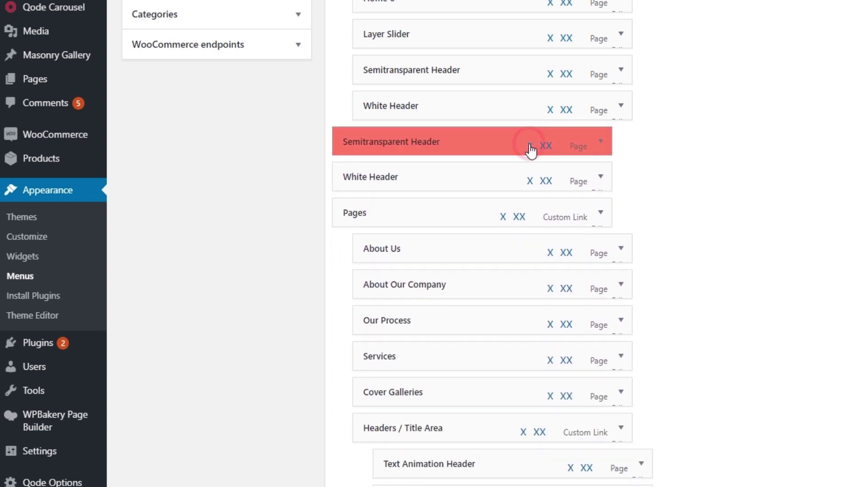
left_click(530, 145)
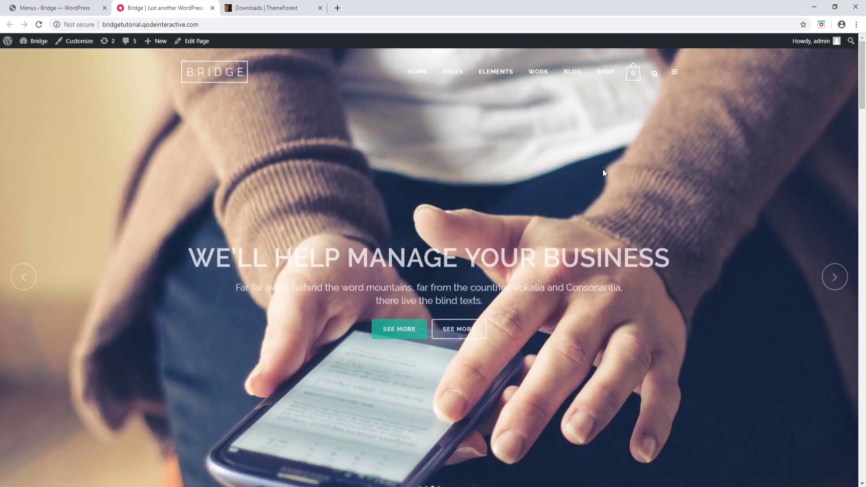
Step: Open the Layer Slider page from the Home dropdown on the site's front end
mouse_move(421, 78)
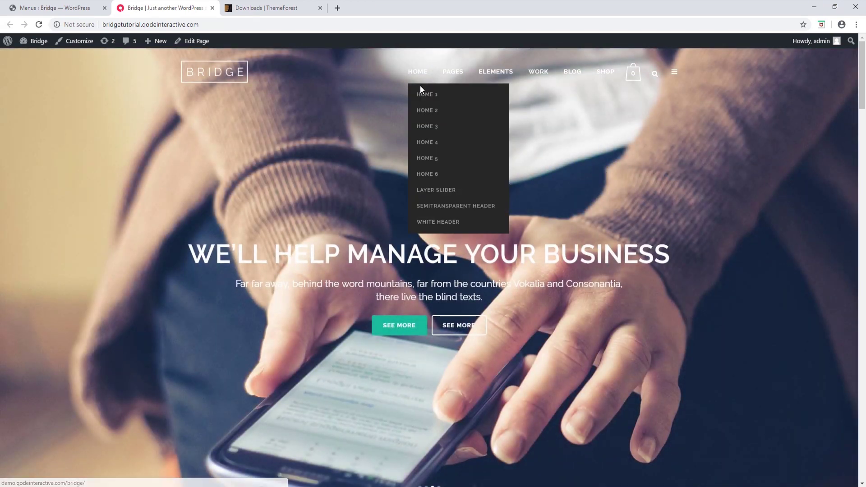
left_click(433, 191)
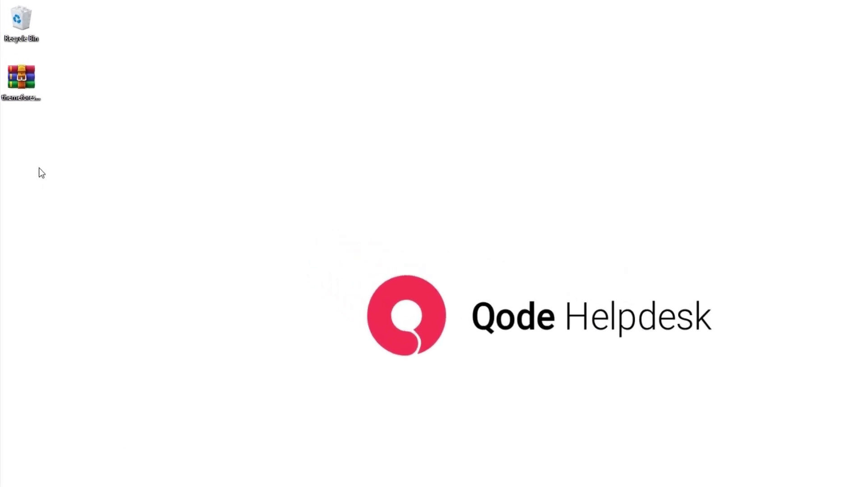
Step: Open the Bridge theme archive on the desktop, go to xml export\layerlisder and select LayerSlider_Export_Bridge97.zip
double_click(23, 93)
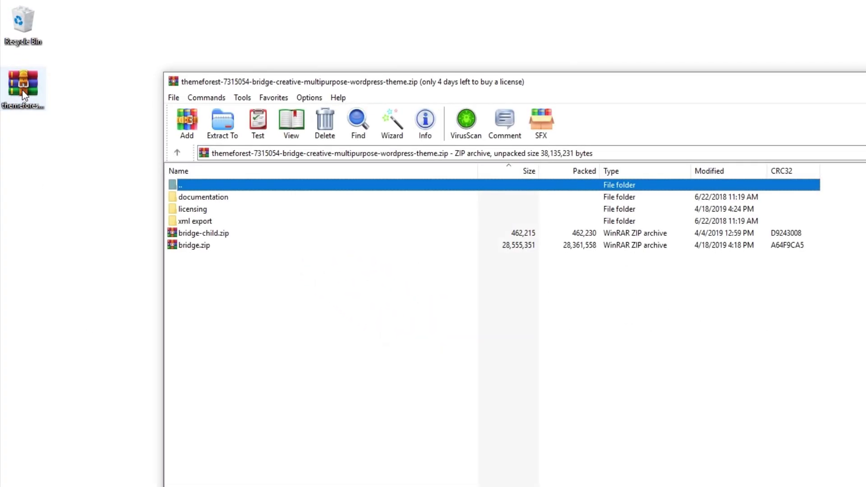
double_click(191, 223)
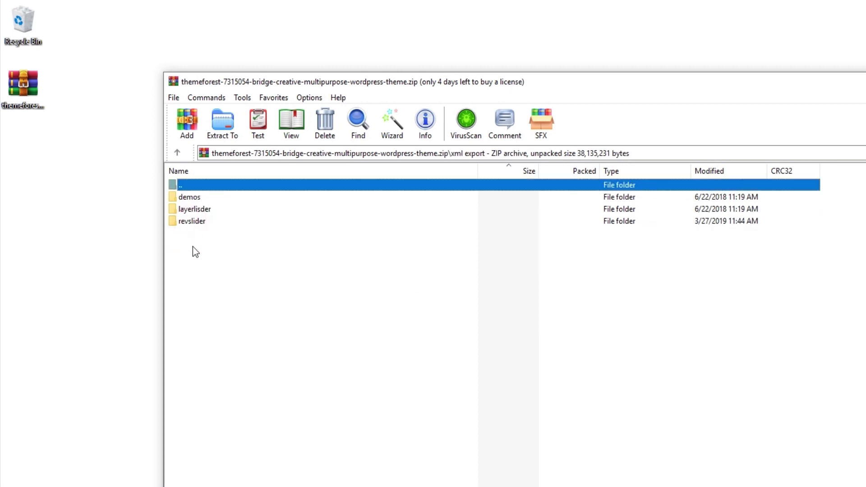
double_click(200, 210)
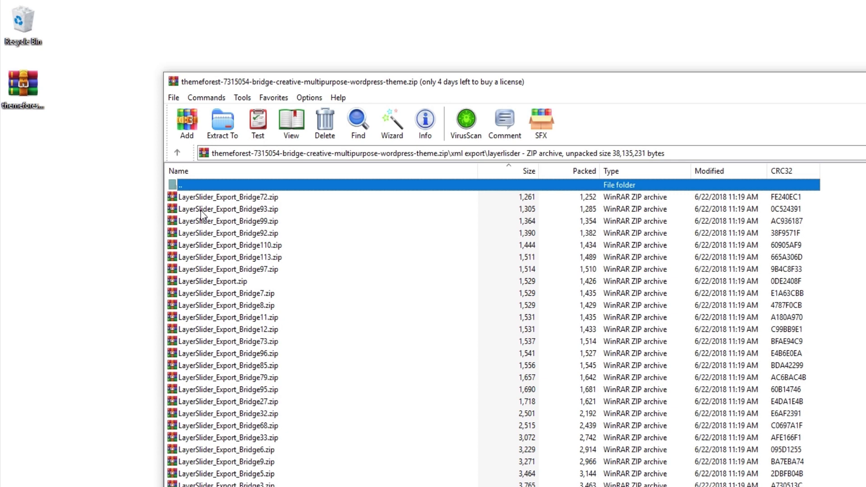
left_click(219, 270)
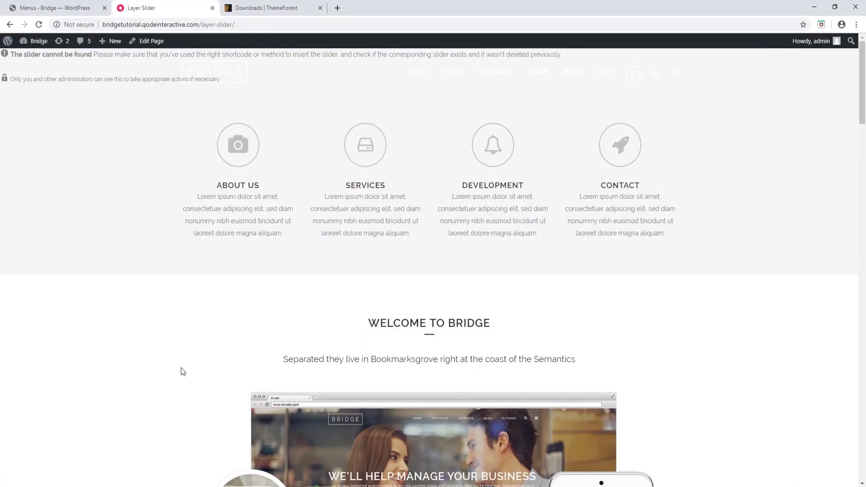
Step: Open demo.qodeinteractive.com/bridge6/ in a new browser tab and select its matching LayerSlider_Export_Bridge6.zip in the archive
left_click(338, 8)
type("demo.qodeinteractive.com/bridge6/")
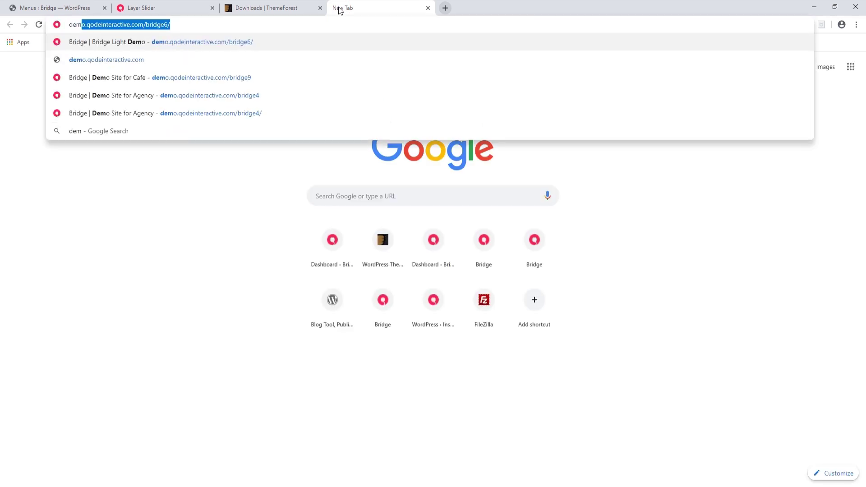
key("Return")
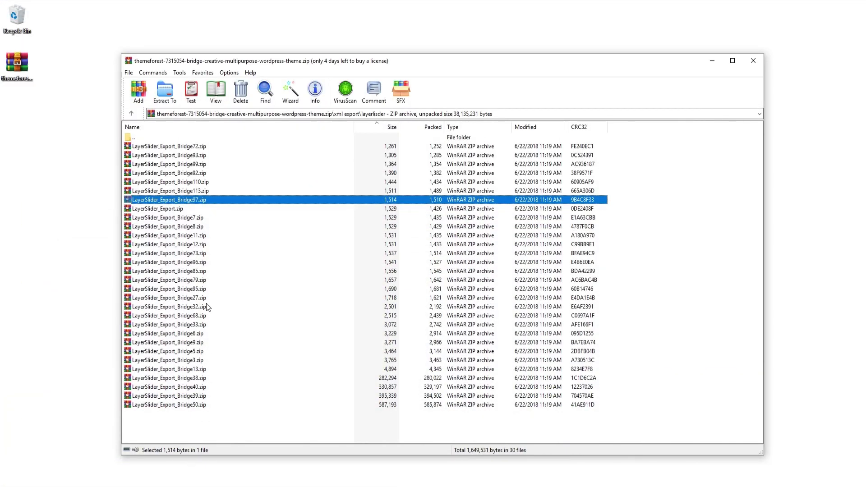
left_click(201, 334)
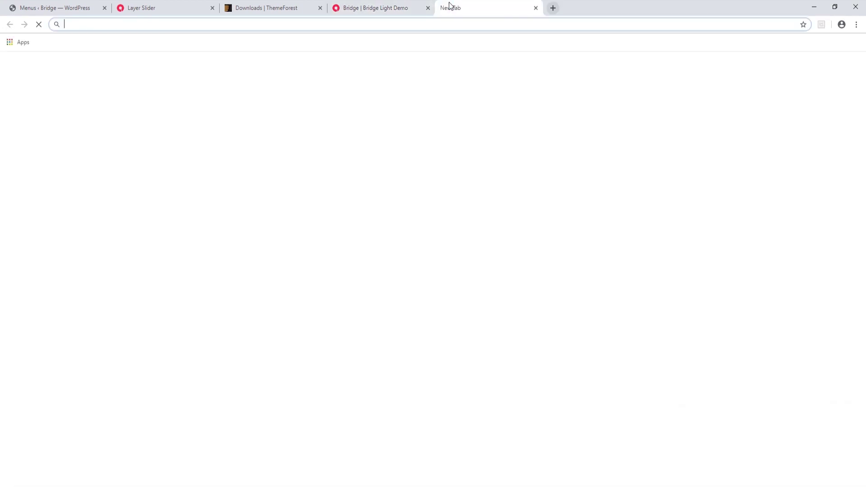
Step: Open the original demo at demo.qodeinteractive.com/bridge/ in a new browser tab and extract its matching LayerSlider_Export.zip from the archive to the desktop
left_click(447, 8)
type("https://demo.qodeinteractive.com/bridge/")
key("Return")
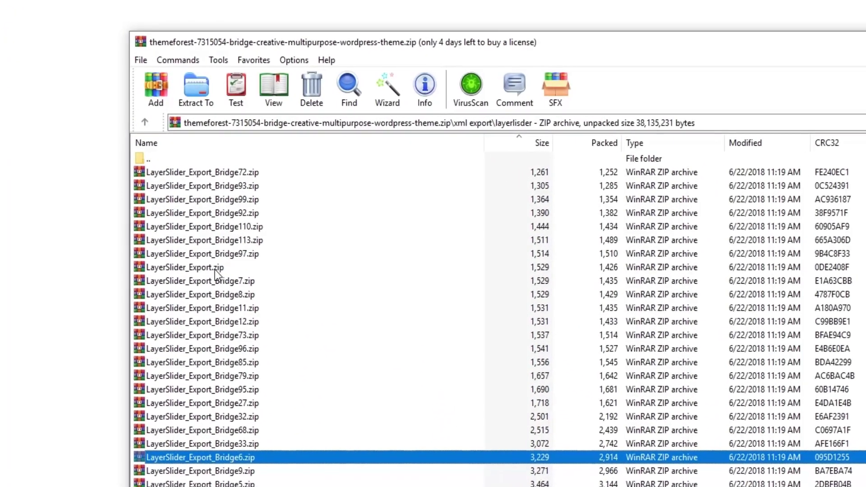
left_click(178, 208)
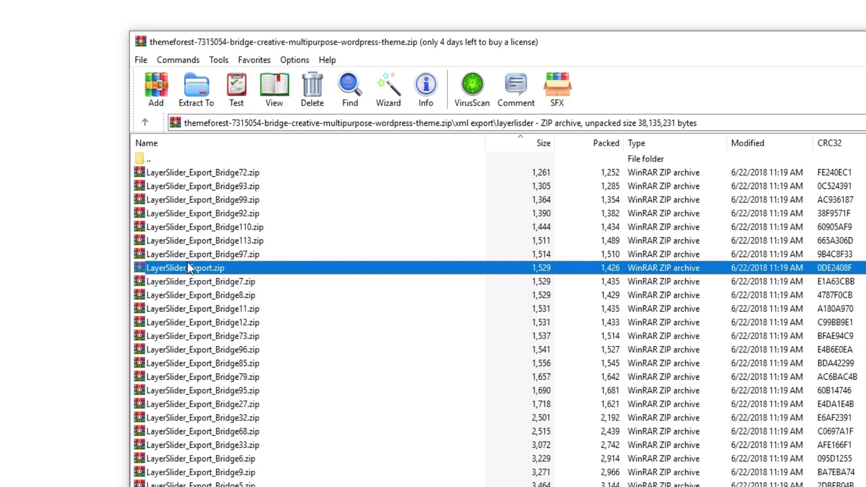
left_click_drag(163, 268, 45, 178)
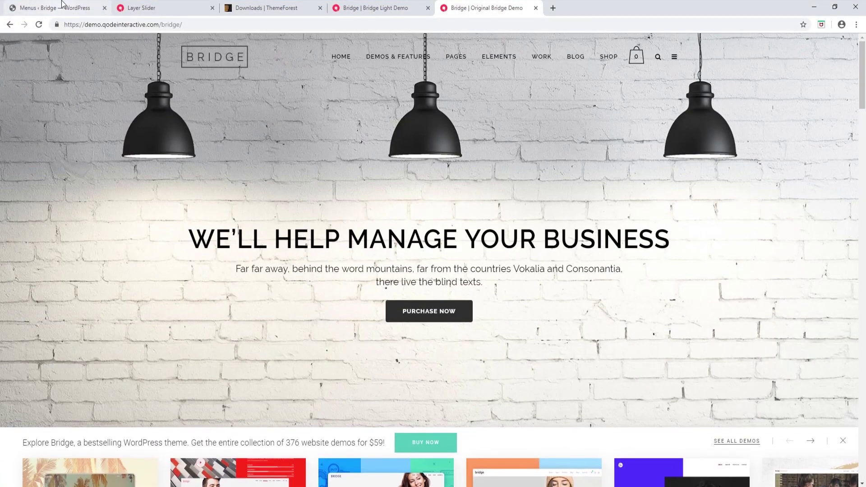
Step: Return to the WordPress admin, activate the LayerSlider WP plugin and check it among the installed plugins
left_click(63, 6)
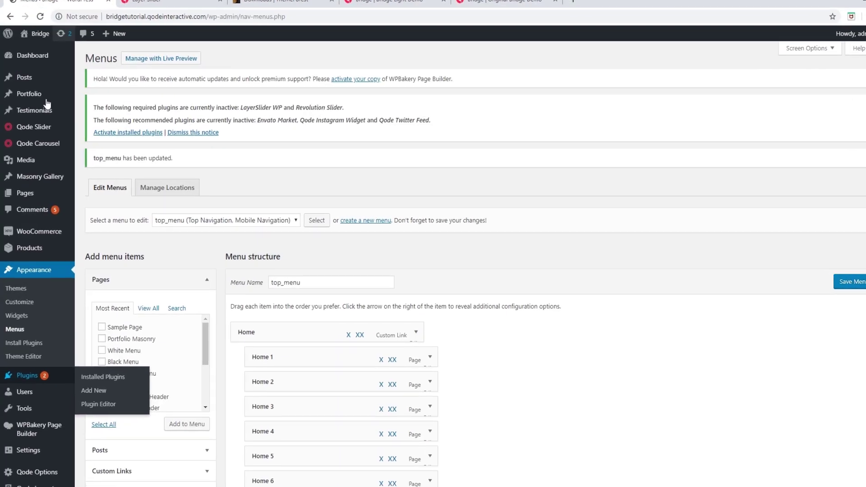
left_click(30, 370)
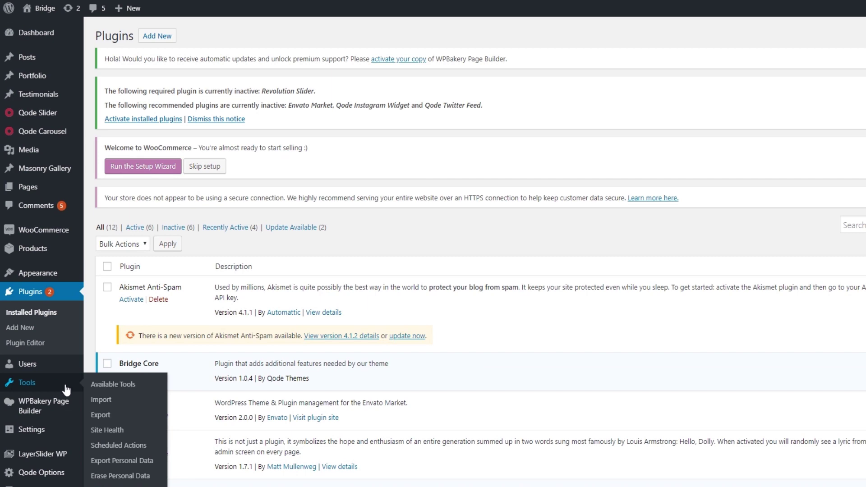
scroll(202, 391, "down", 4)
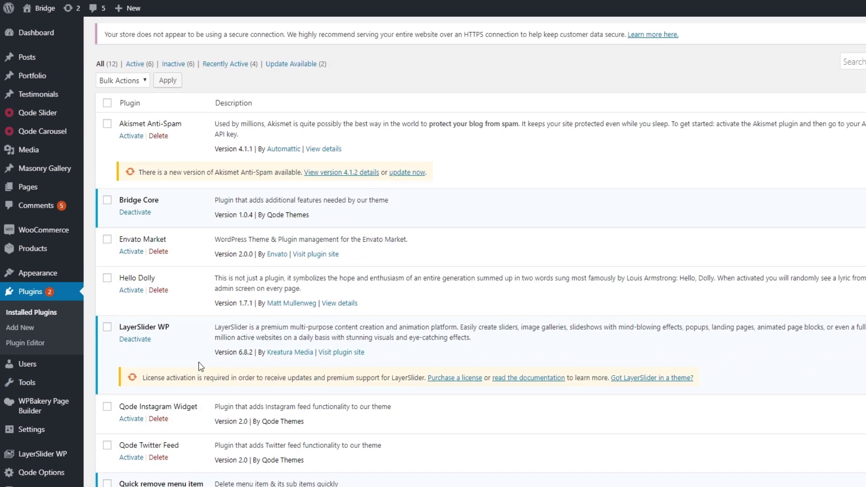
Step: Import LayerSlider_Export.zip from the desktop into LayerSlider WP's sliders
mouse_move(50, 433)
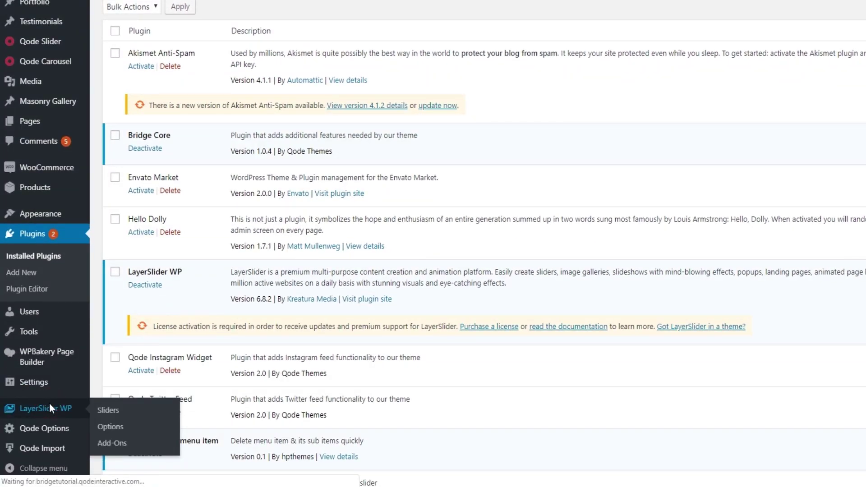
left_click(49, 404)
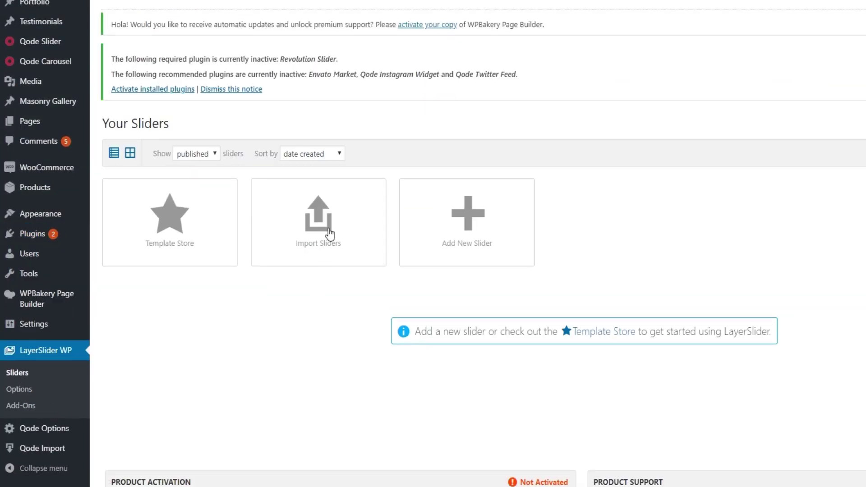
left_click(335, 212)
left_click(447, 233)
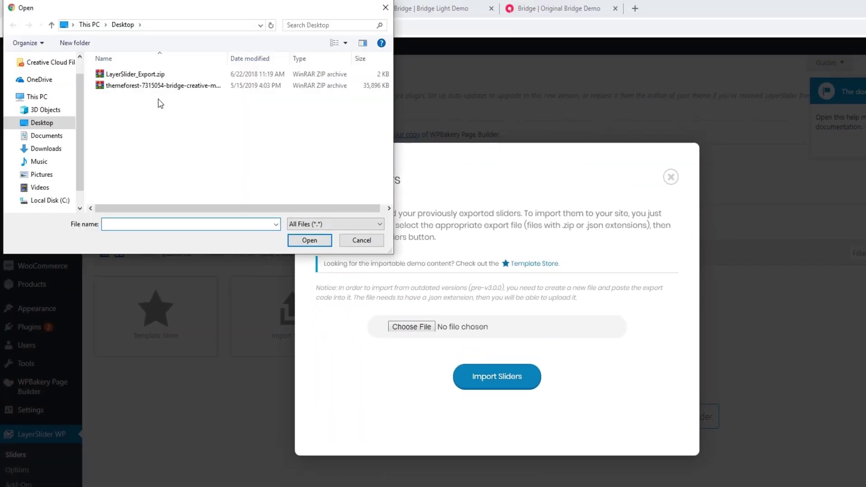
left_click(146, 76)
left_click(311, 240)
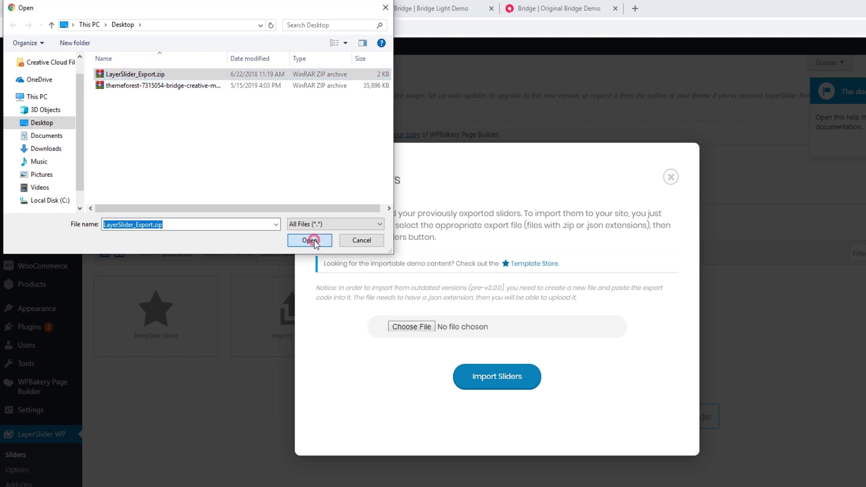
left_click(518, 383)
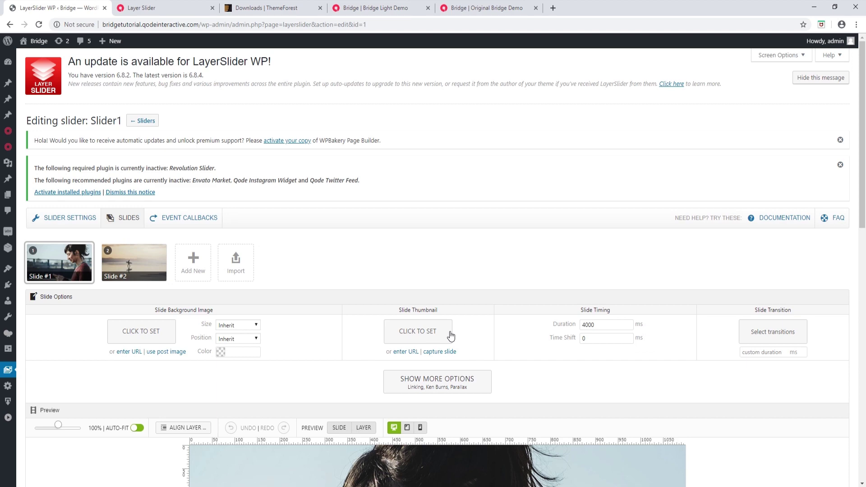
Step: Check the imported Slider1 preview and copy the shortcode [layerslider id="1"] from its slider settings
scroll(451, 335, "down", 5)
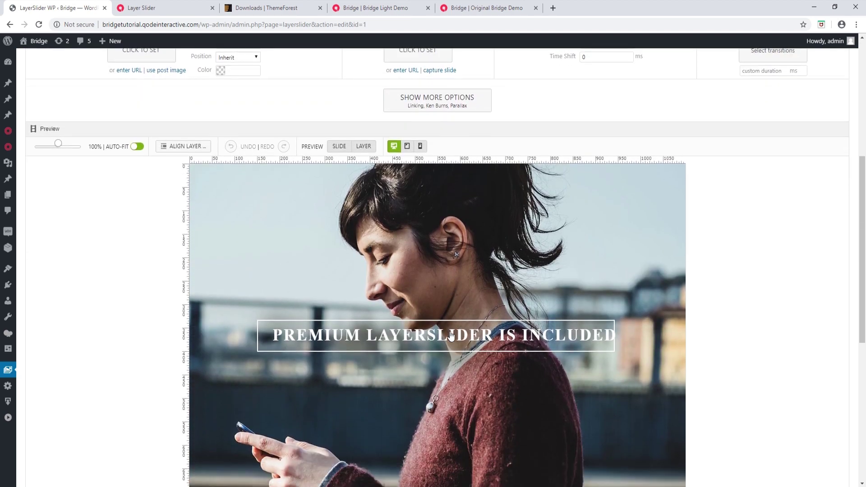
scroll(451, 335, "up", 6)
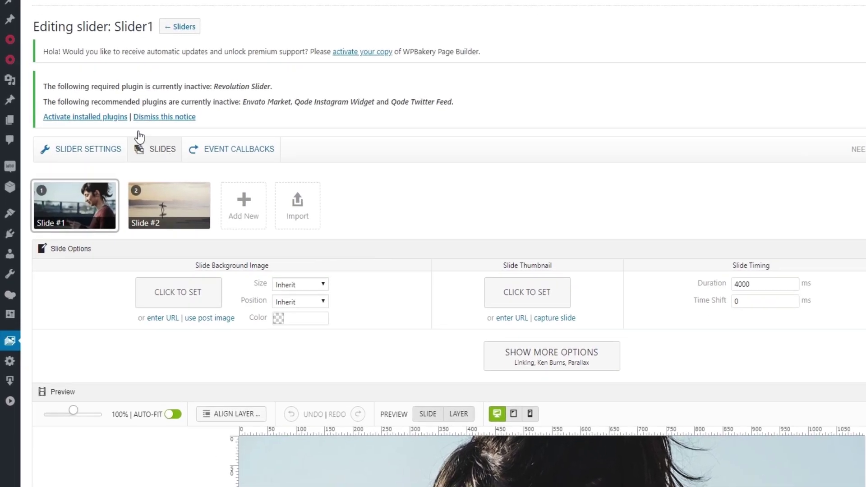
left_click(89, 154)
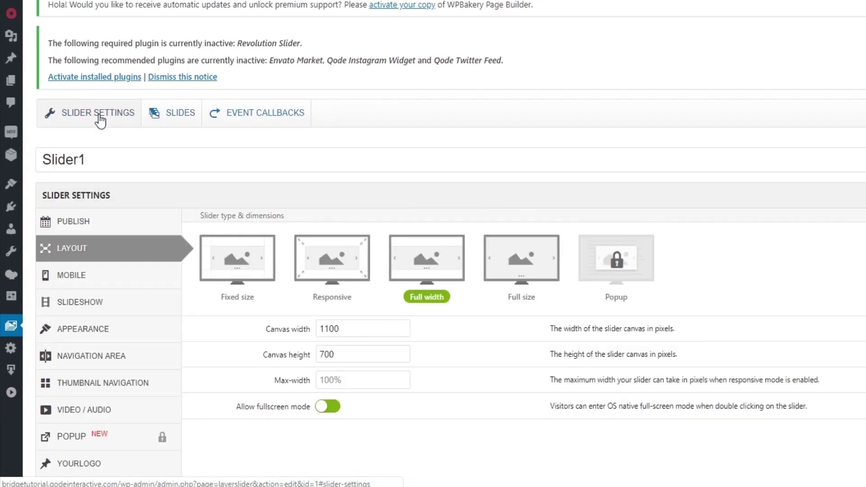
scroll(117, 126, "down", 1)
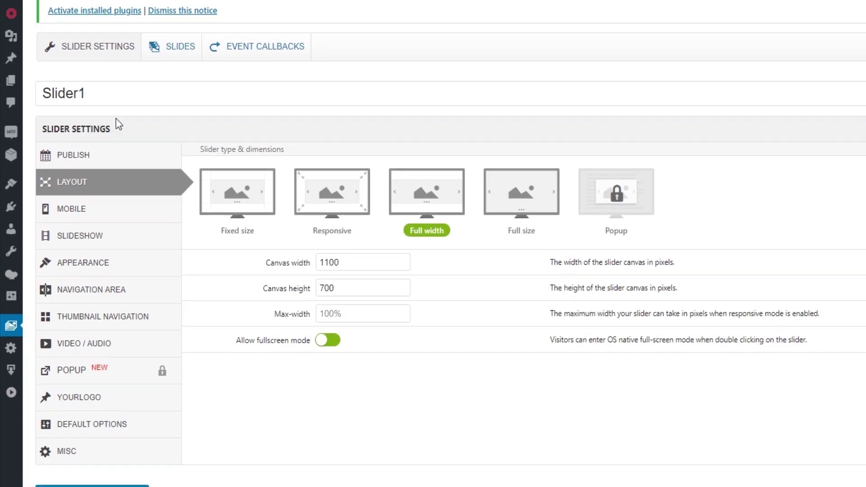
scroll(117, 125, "down", 1)
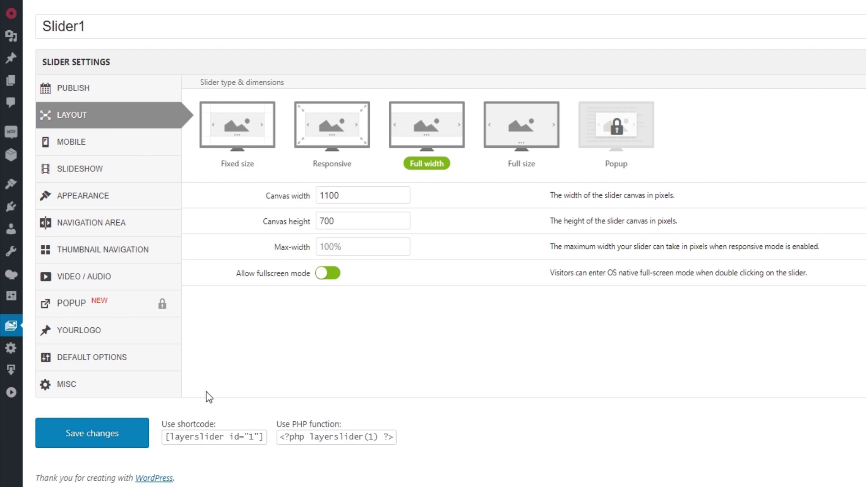
left_click(211, 434)
right_click(210, 434)
left_click(257, 373)
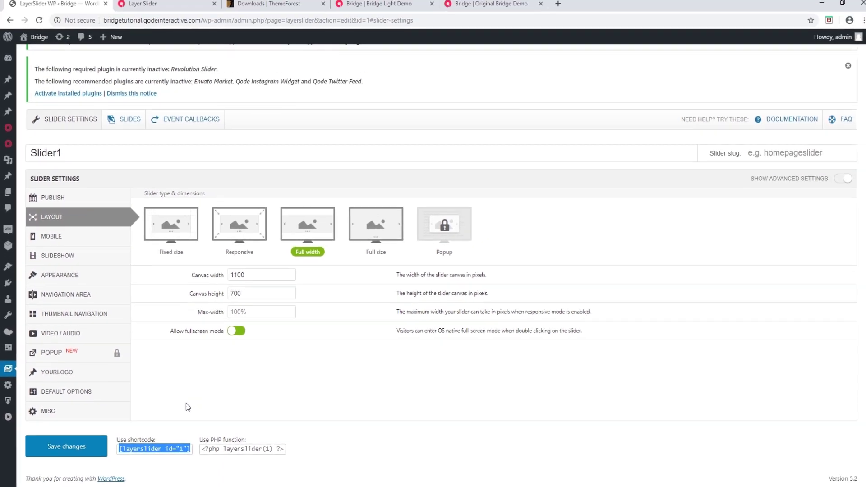
Step: Open the Layer Slider page for editing and replace its Layer Slider or Qode Slider shortcode with [layerslider id="1"]
left_click(156, 6)
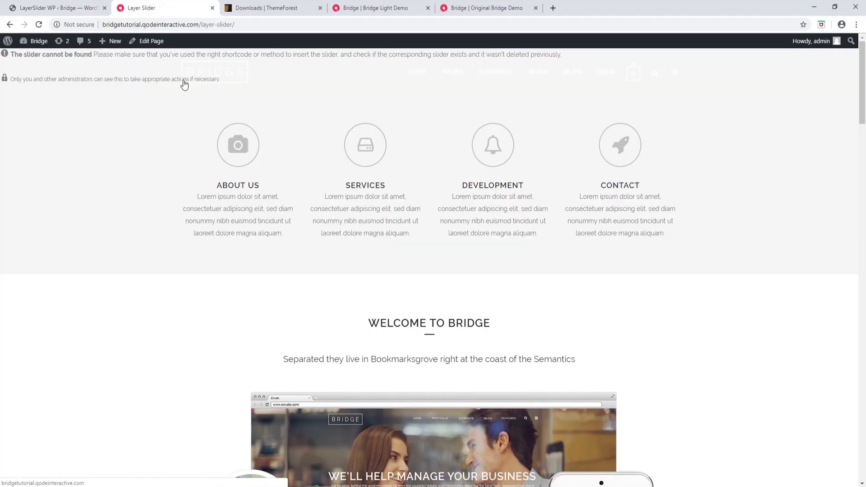
left_click(152, 43)
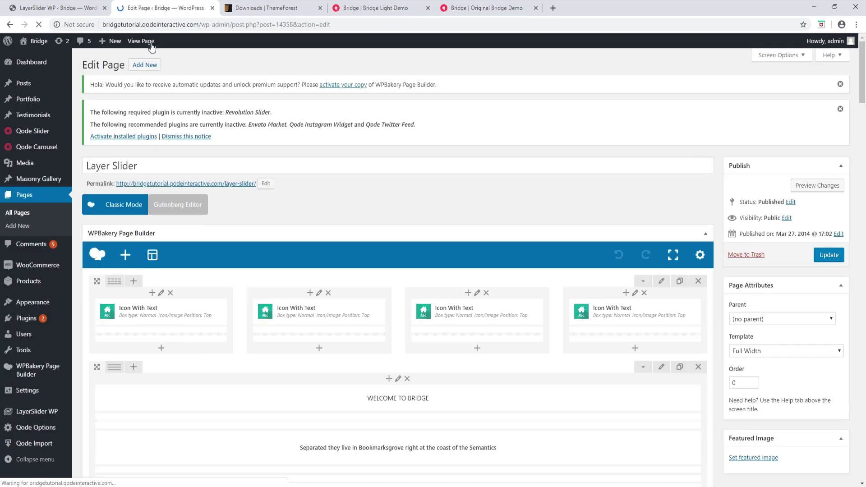
scroll(272, 183, "down", 6)
scroll(272, 184, "down", 20)
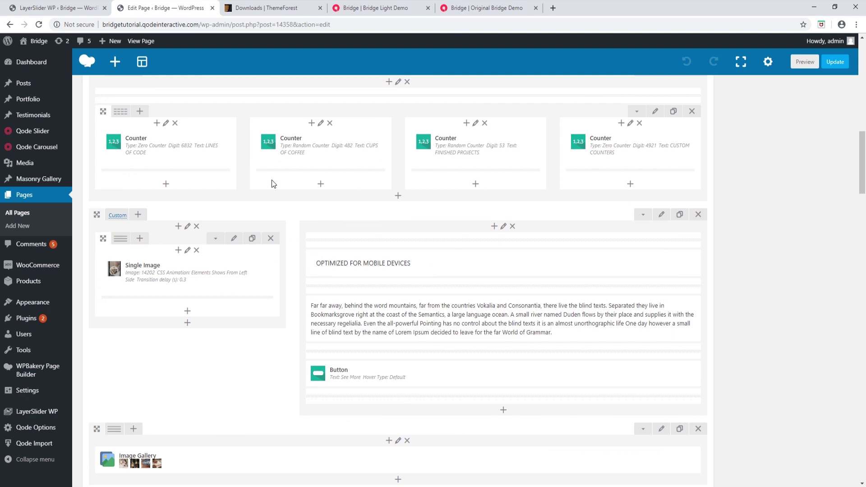
scroll(272, 184, "down", 5)
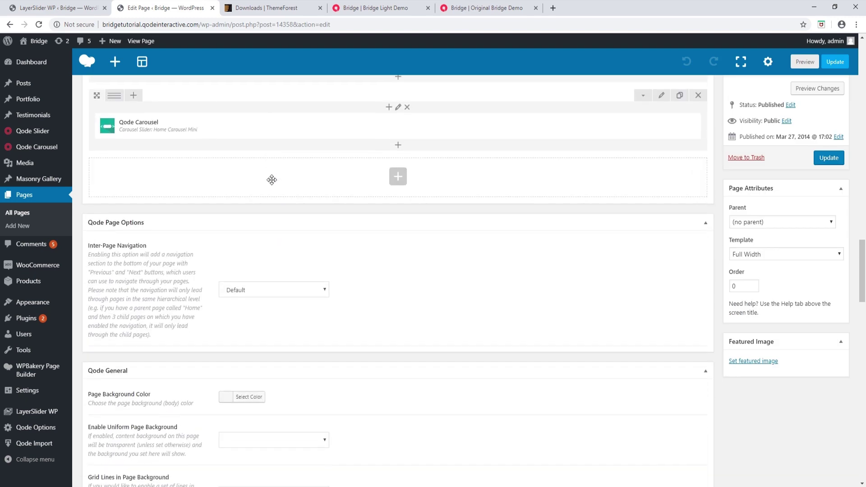
scroll(272, 180, "down", 1)
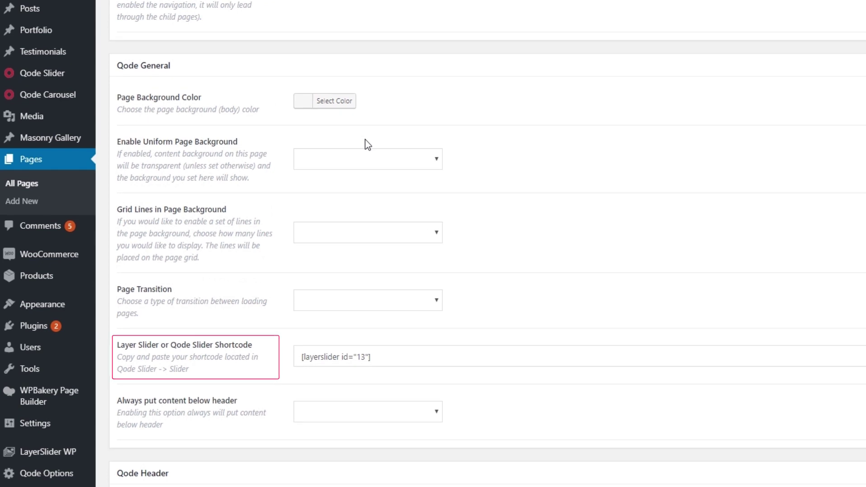
left_click_drag(385, 354, 296, 348)
key("ctrl+v")
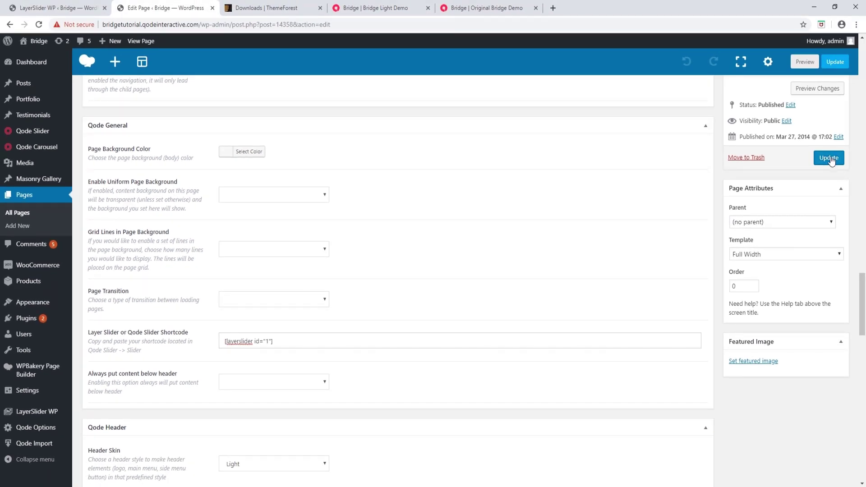
Step: Update the Layer Slider page and view it in a new browser tab
left_click(829, 158)
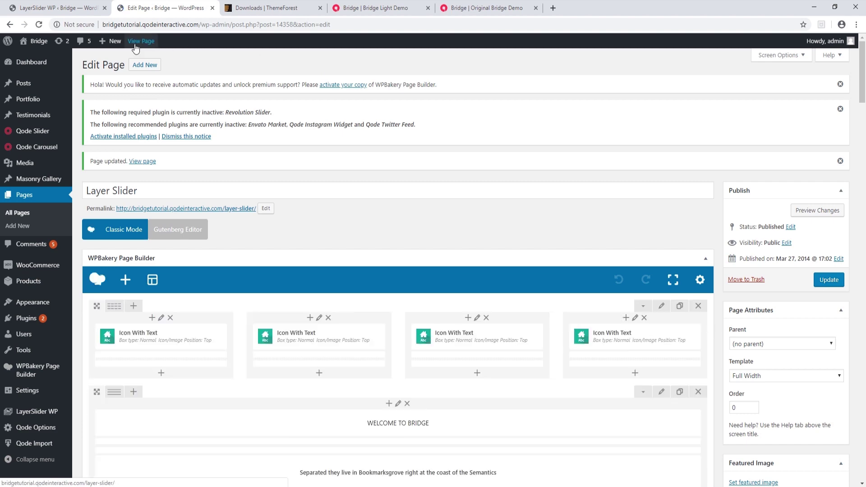
middle_click(135, 44)
left_click(283, 3)
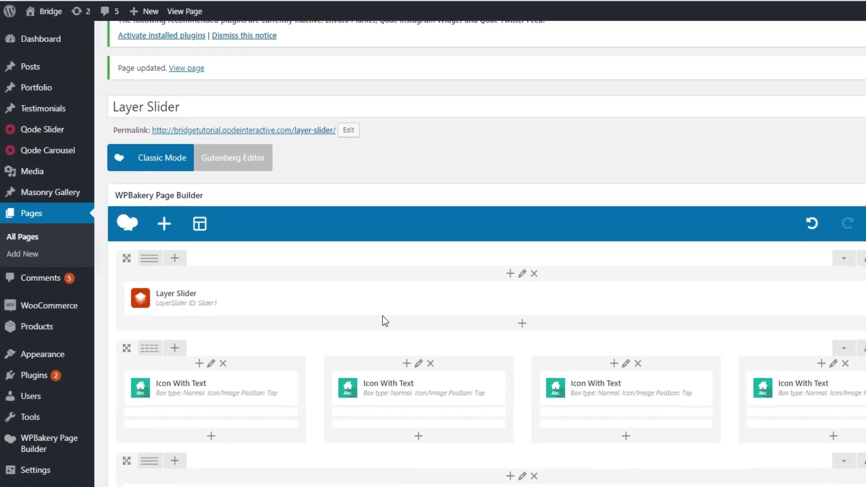
Step: Select Slider1 as the LayerSlider ID in the page's Layer Slider element, save its settings and check the published page
mouse_move(284, 259)
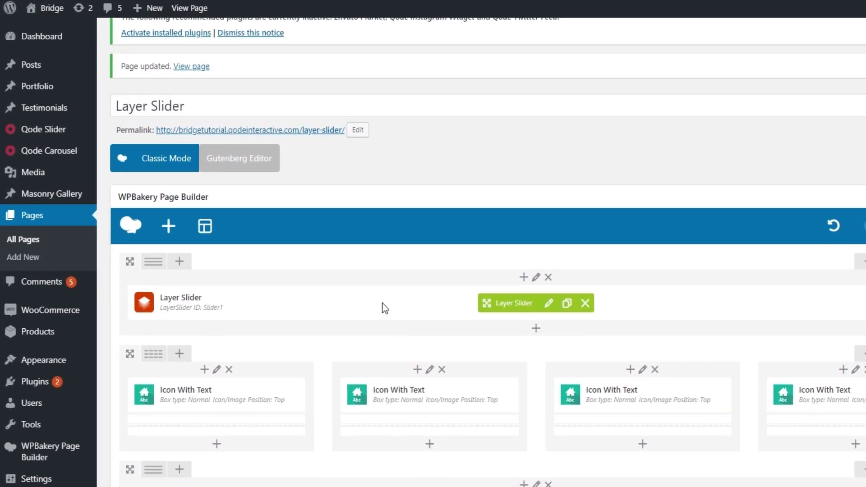
left_click(550, 303)
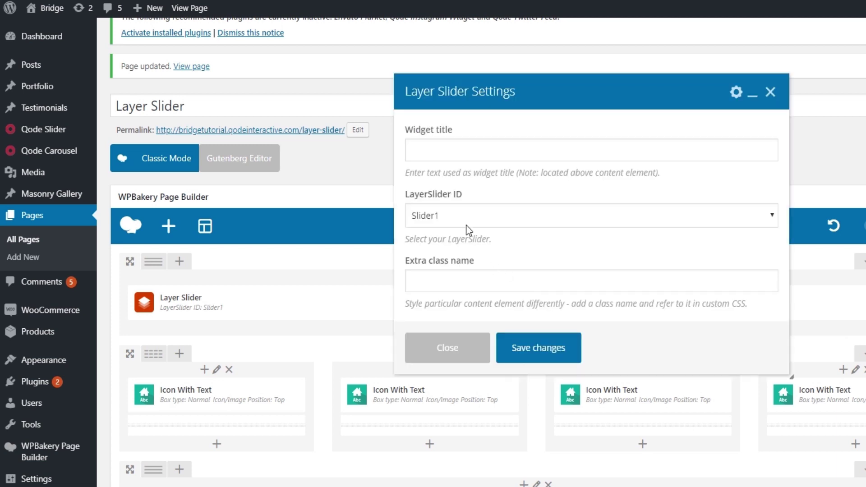
left_click(464, 218)
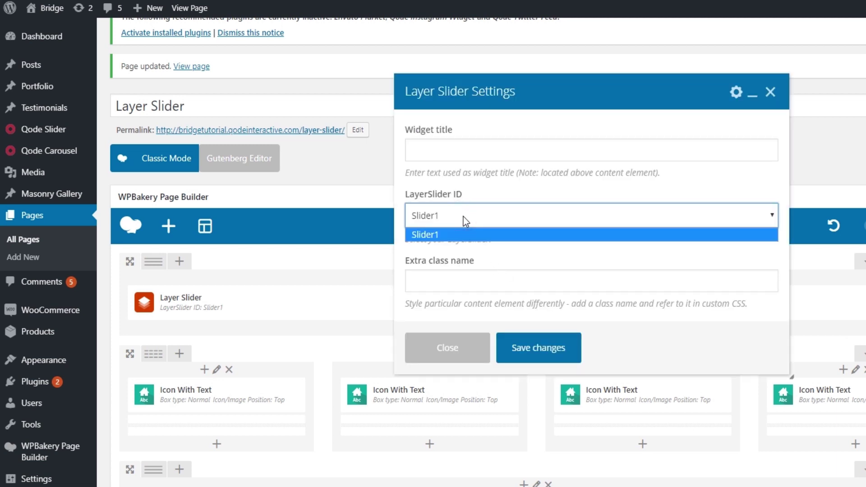
left_click(466, 240)
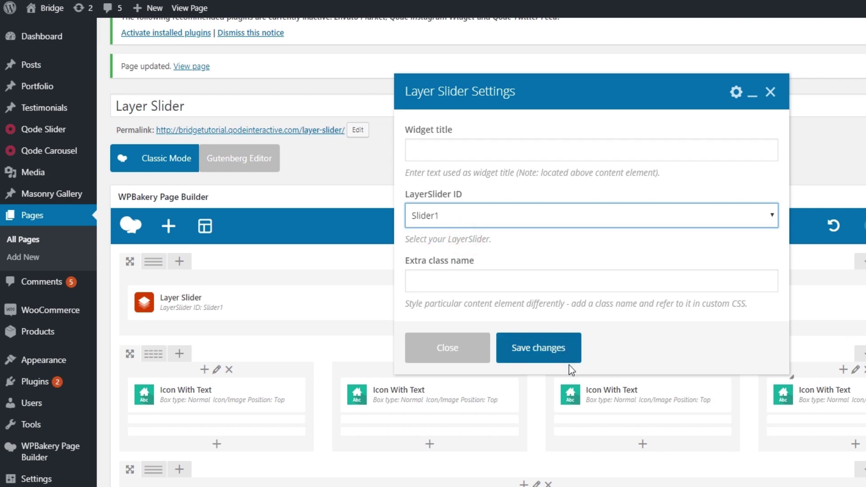
left_click(553, 355)
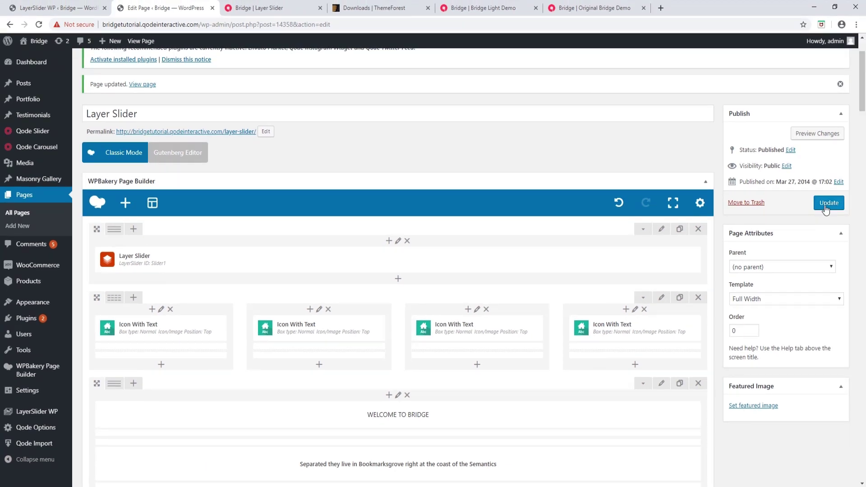
left_click(283, 3)
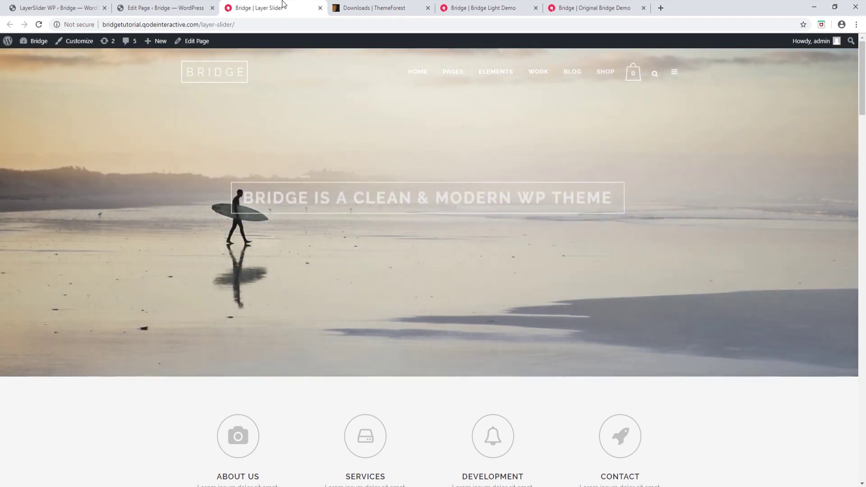
left_click(185, 4)
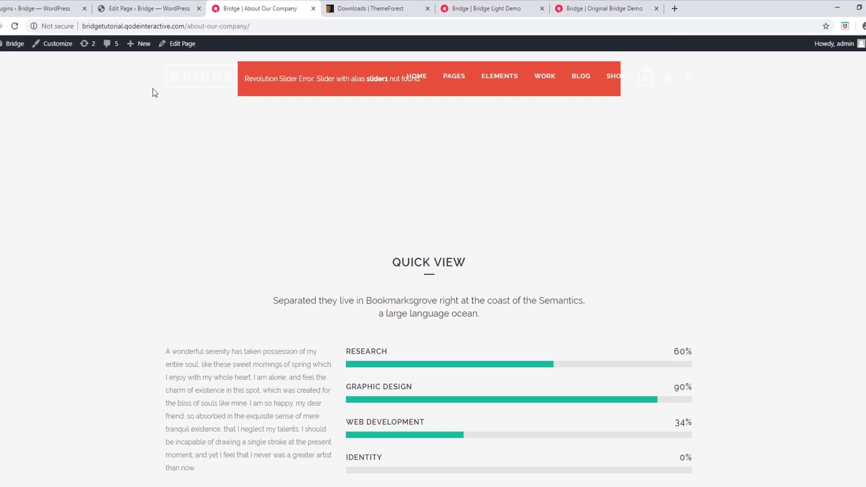
Step: Return to the installed plugins list and check the status of the Slider Revolution plugin
left_click(73, 3)
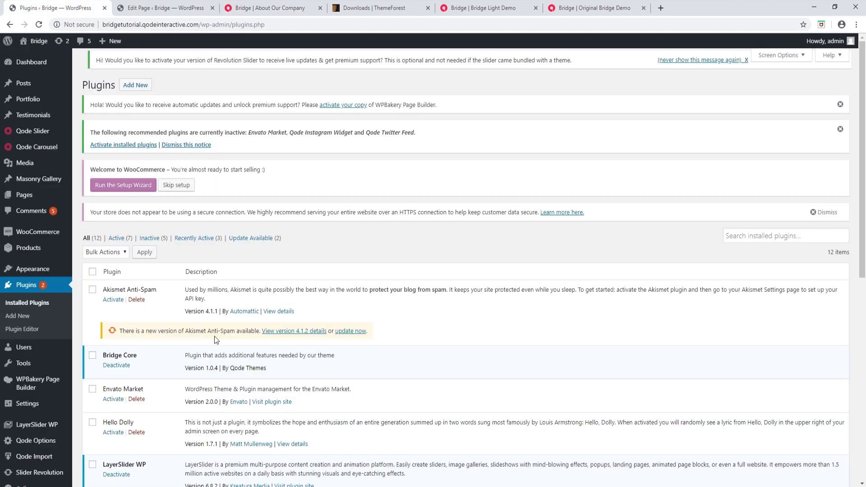
scroll(200, 216, "down", 4)
scroll(200, 217, "down", 4)
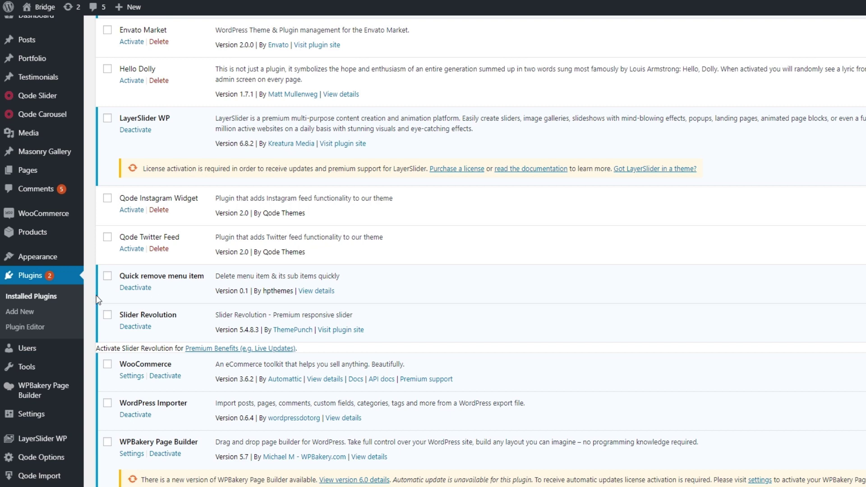
mouse_move(37, 260)
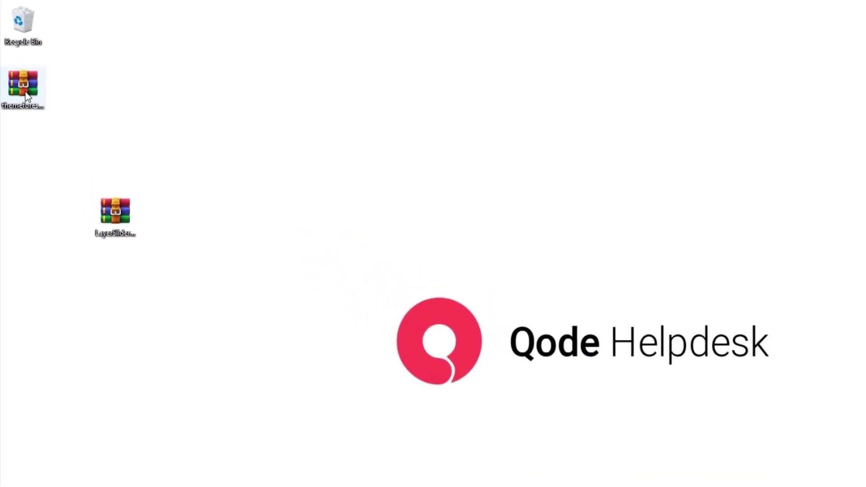
Step: Open index.html from the xml export/revslider folder of the themeforest Bridge archive on the desktop
double_click(23, 85)
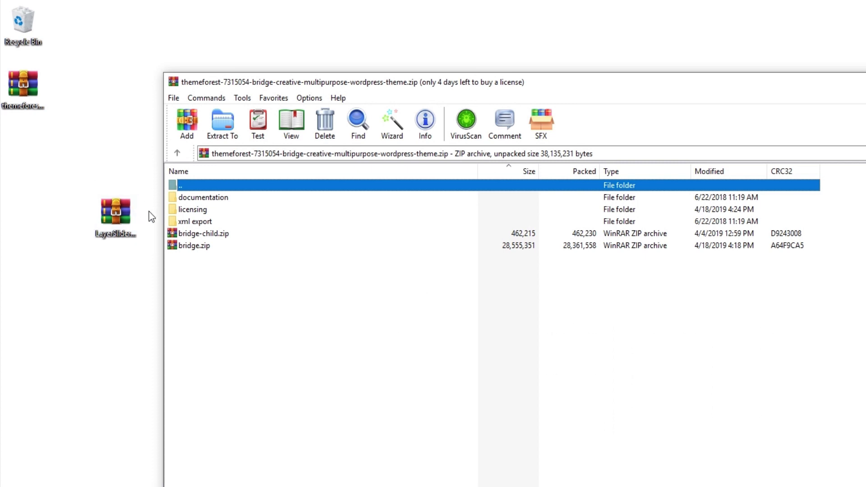
left_click(204, 222)
double_click(204, 222)
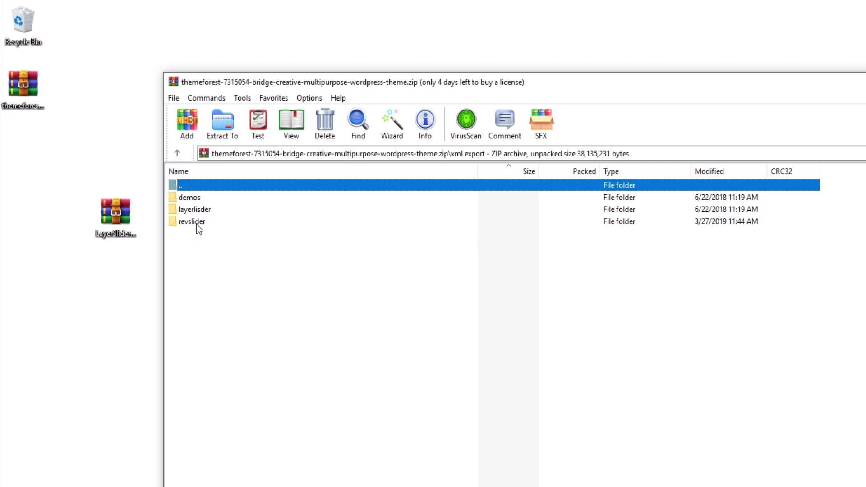
double_click(197, 224)
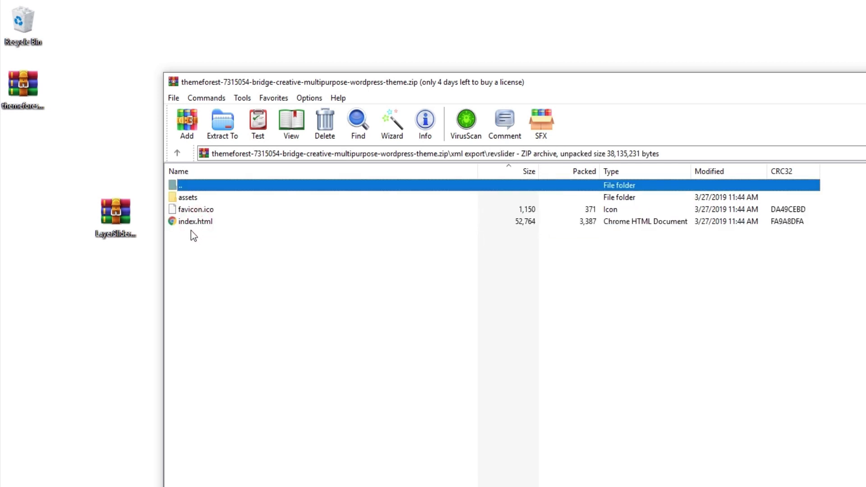
double_click(192, 222)
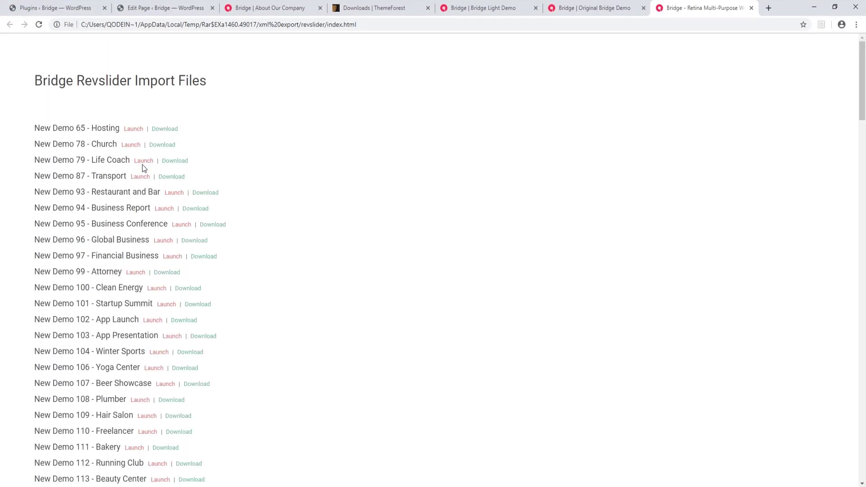
Step: Browse the Bridge Revslider import files and download the one for New Demo 65 - Hosting
scroll(367, 231, "down", 1)
scroll(368, 231, "down", 6)
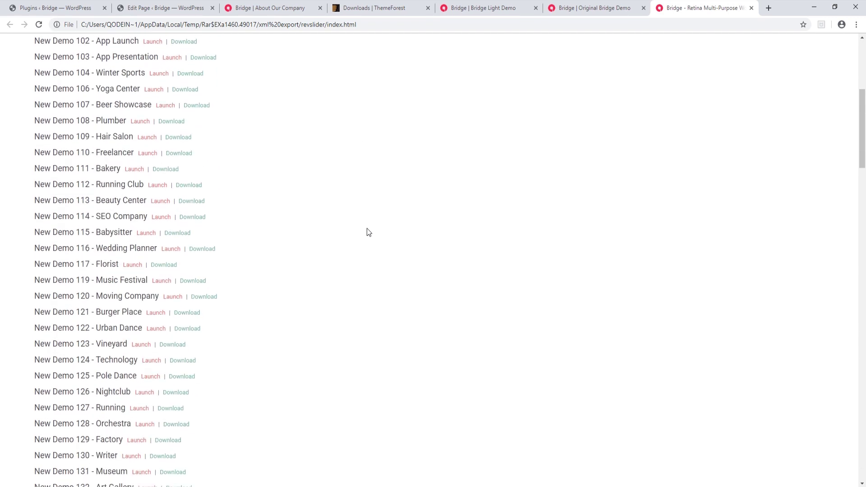
scroll(368, 229, "down", 9)
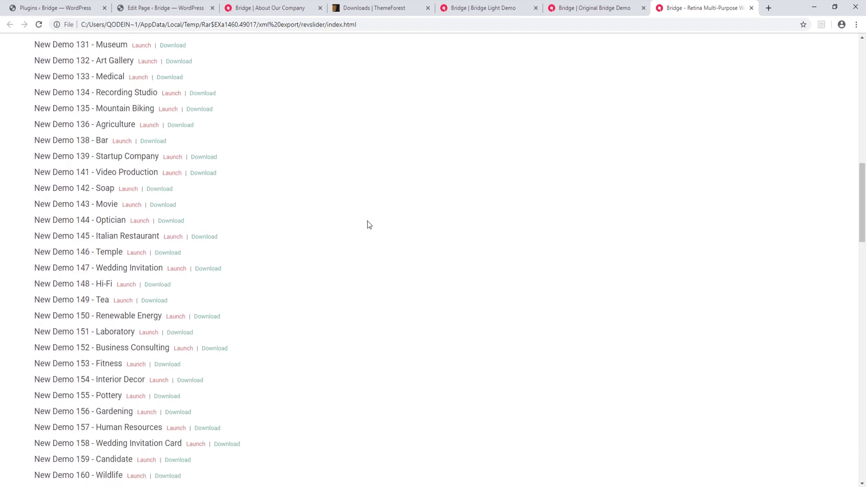
scroll(334, 229, "down", 1)
scroll(298, 246, "up", 5)
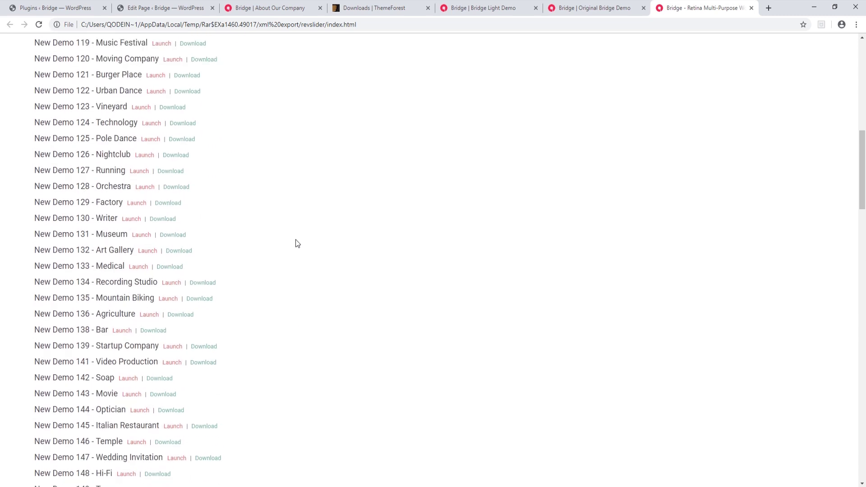
scroll(293, 243, "up", 12)
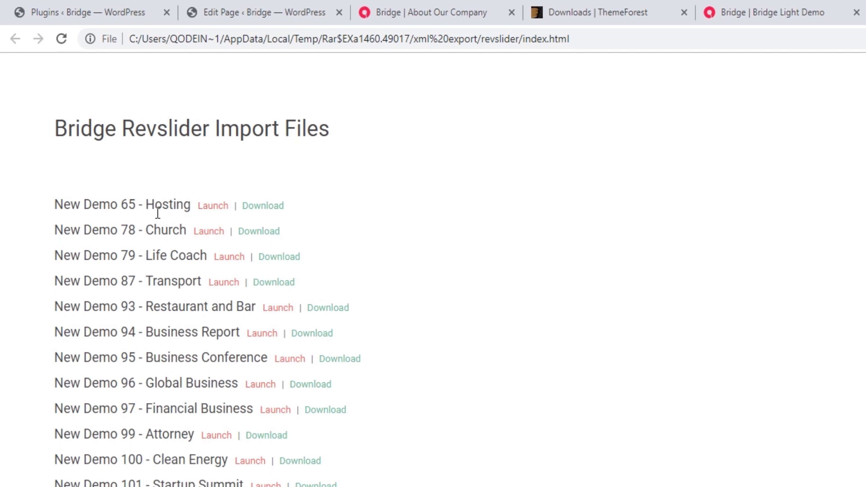
left_click(260, 207)
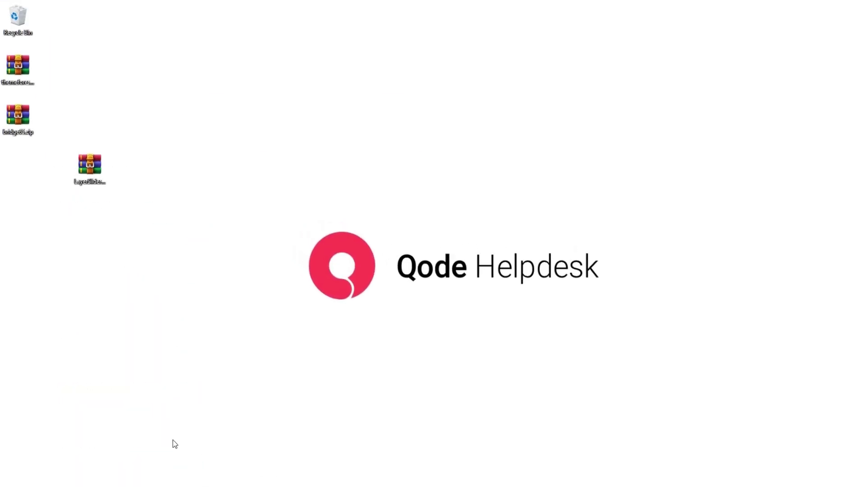
Step: Extract home_slider.zip from the bridge65 folder of bridge65.zip to the desktop
double_click(28, 141)
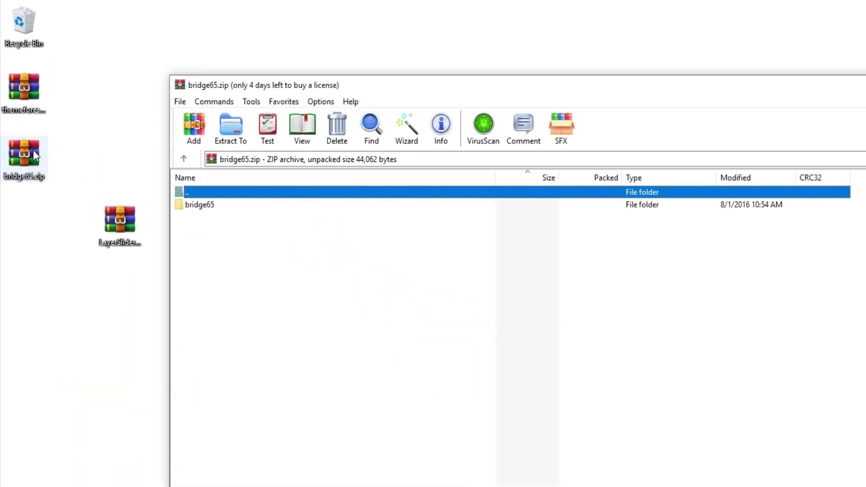
double_click(200, 206)
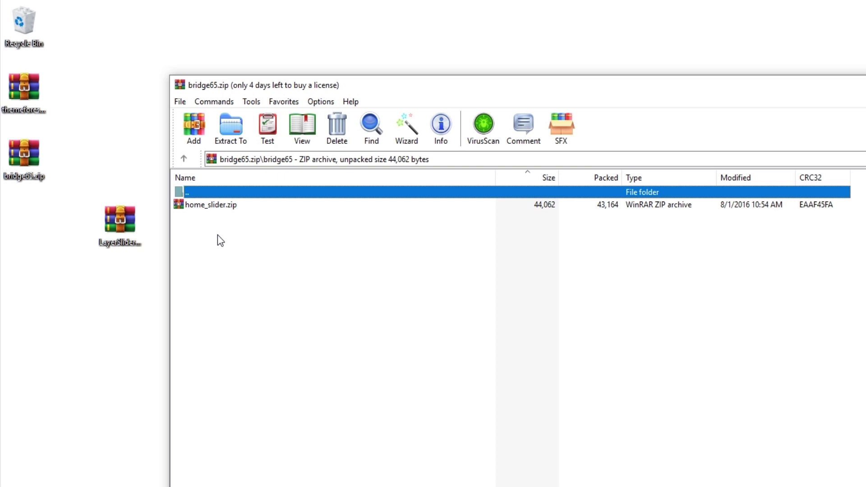
left_click_drag(194, 207, 26, 286)
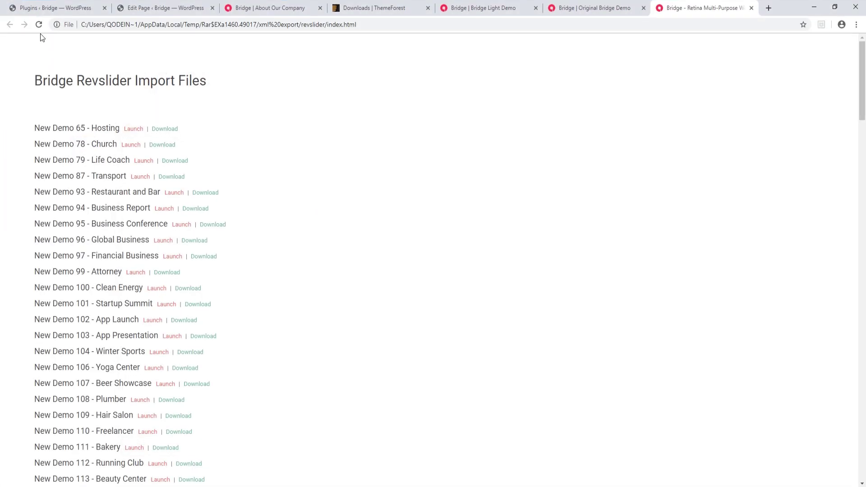
Step: Import the home_slider.zip file from the desktop into Slider Revolution, with custom animations and navigations set to Overwrite
left_click(54, 8)
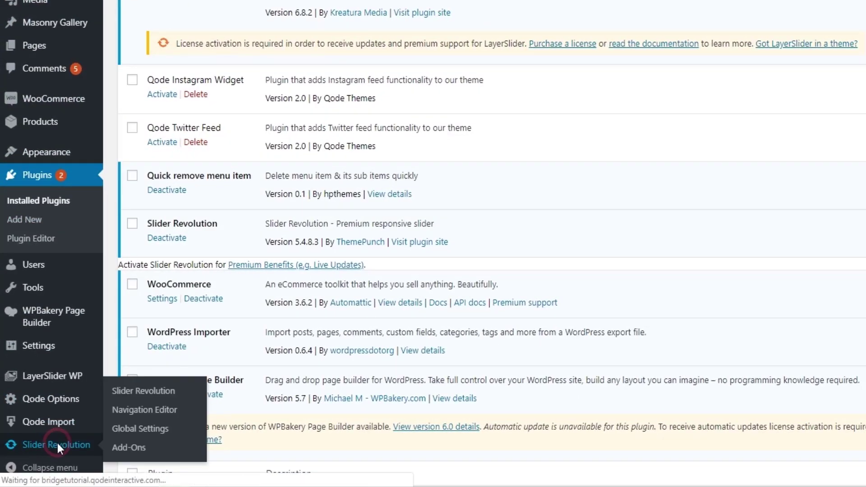
left_click(56, 446)
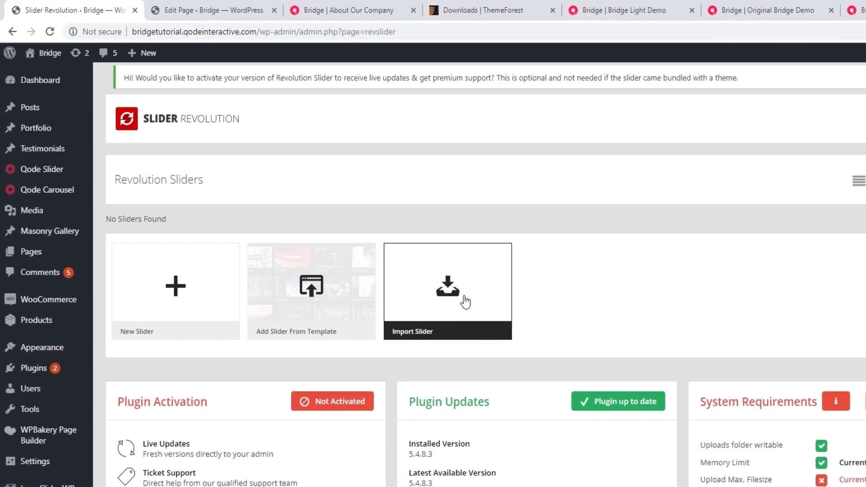
left_click(517, 121)
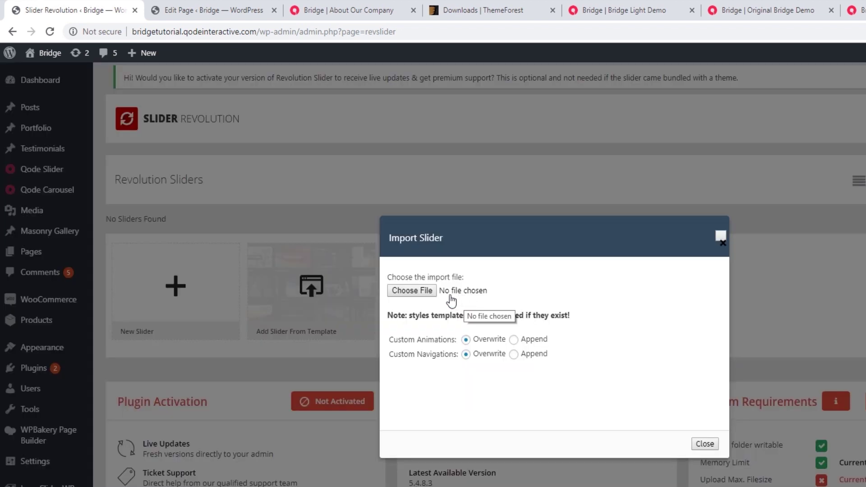
left_click(421, 291)
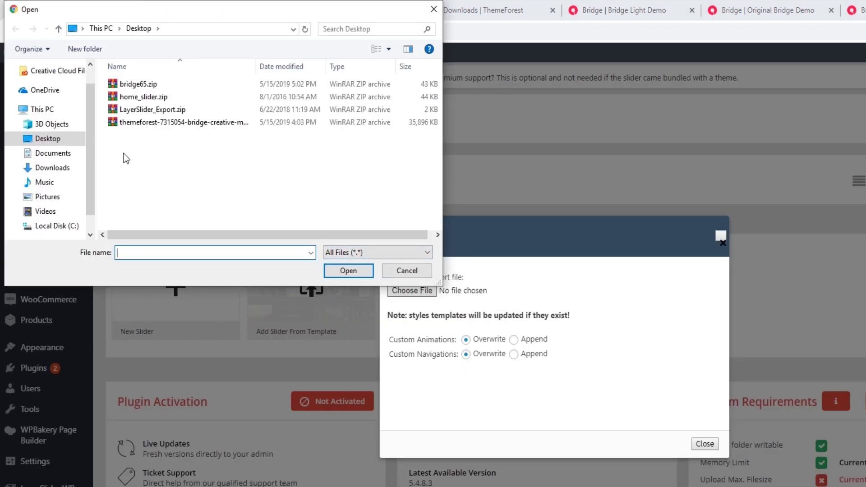
left_click(146, 100)
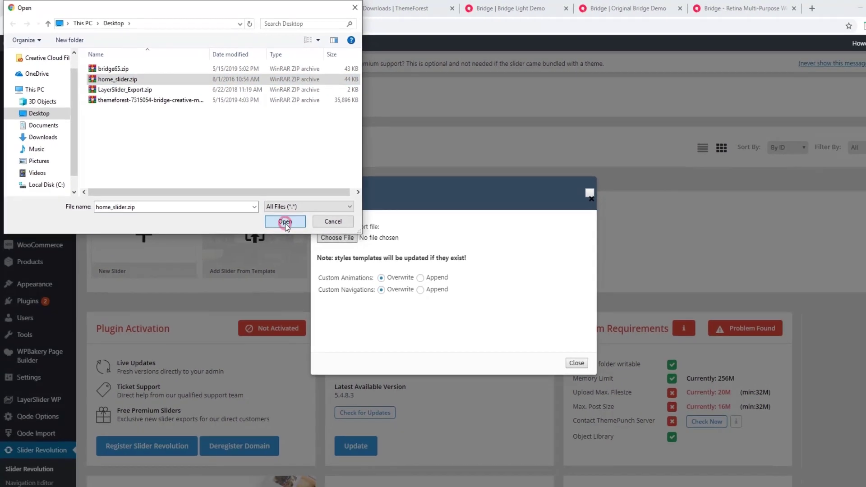
left_click(348, 270)
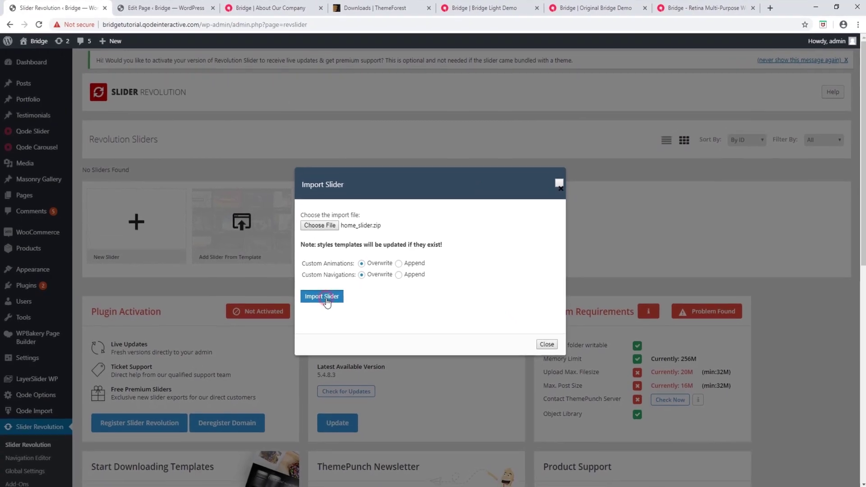
left_click(327, 300)
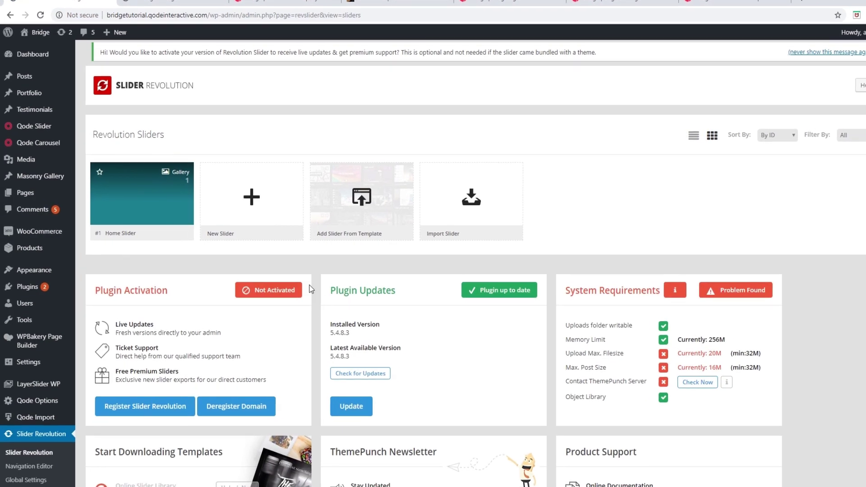
Step: Open the slider settings of the imported Home Slider and copy its shortcode
mouse_move(134, 189)
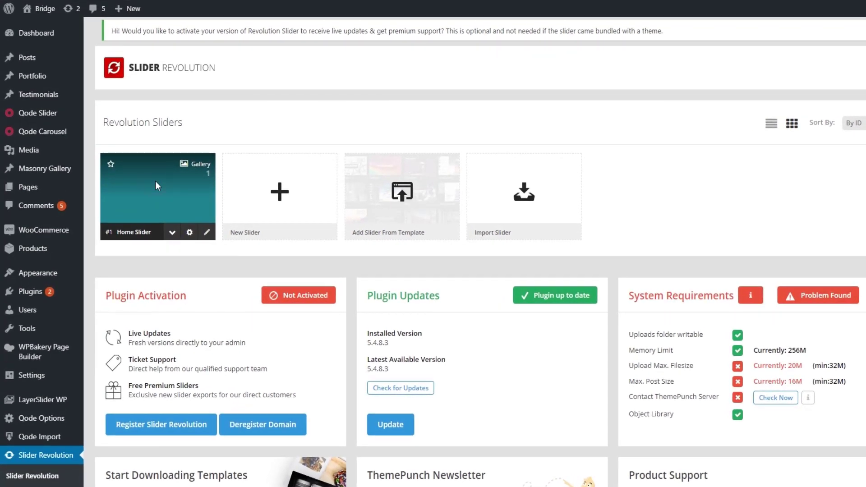
left_click(157, 186)
mouse_move(222, 166)
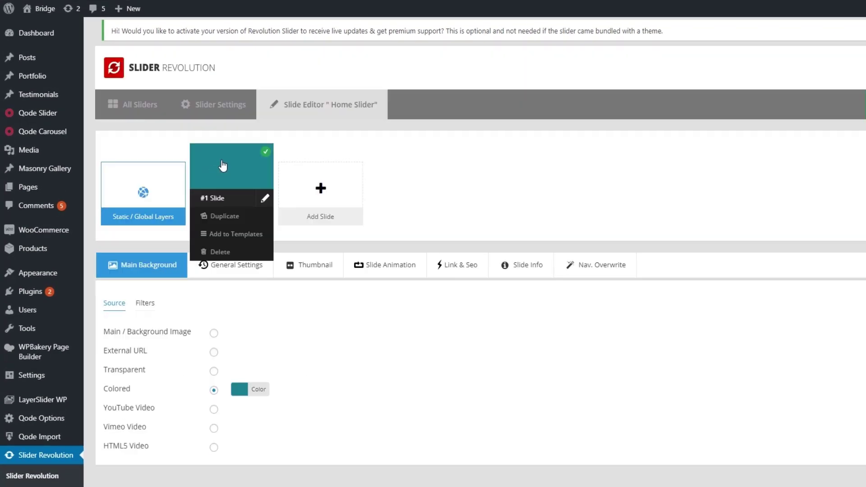
left_click(225, 103)
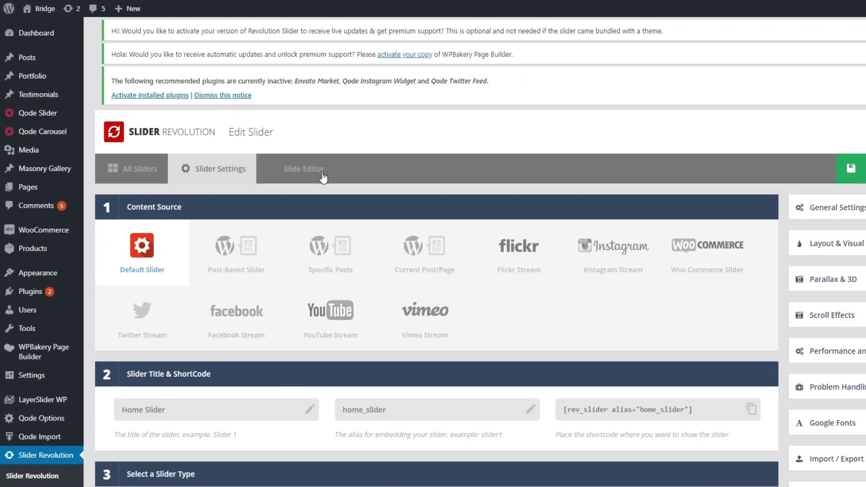
scroll(323, 178, "down", 2)
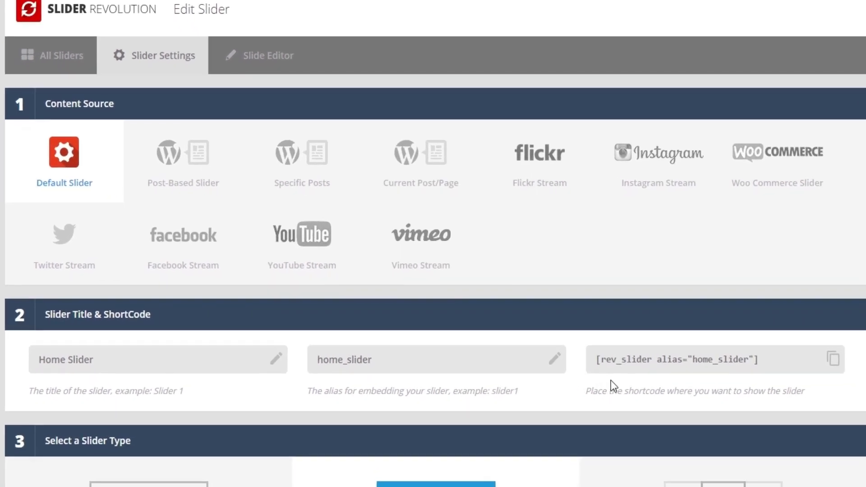
left_click(664, 359)
right_click(664, 359)
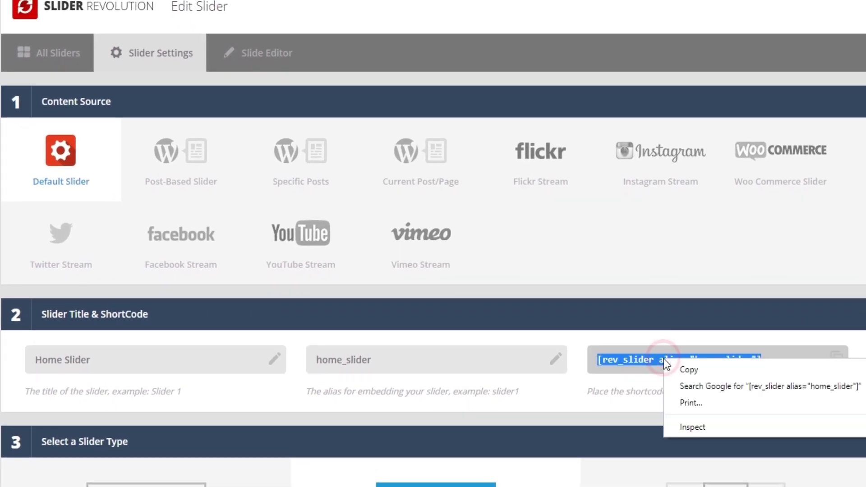
left_click(680, 372)
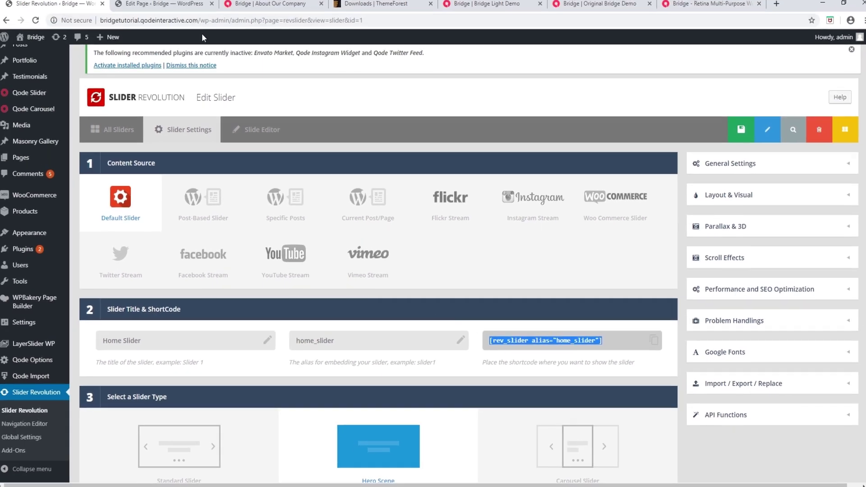
Step: Replace the slider shortcode in the About Our Company page's Qode General options with [rev_slider alias="home_slider"], update the page and view it
left_click(167, 4)
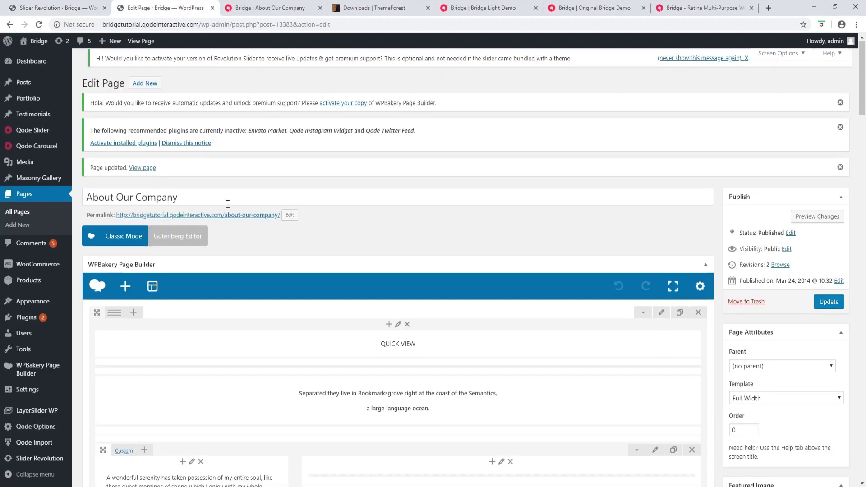
scroll(225, 202, "down", 5)
scroll(230, 208, "down", 15)
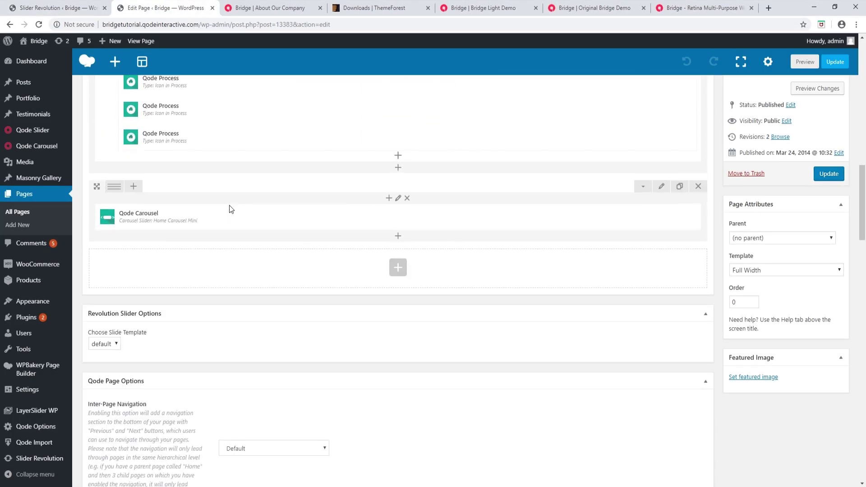
scroll(230, 209, "down", 4)
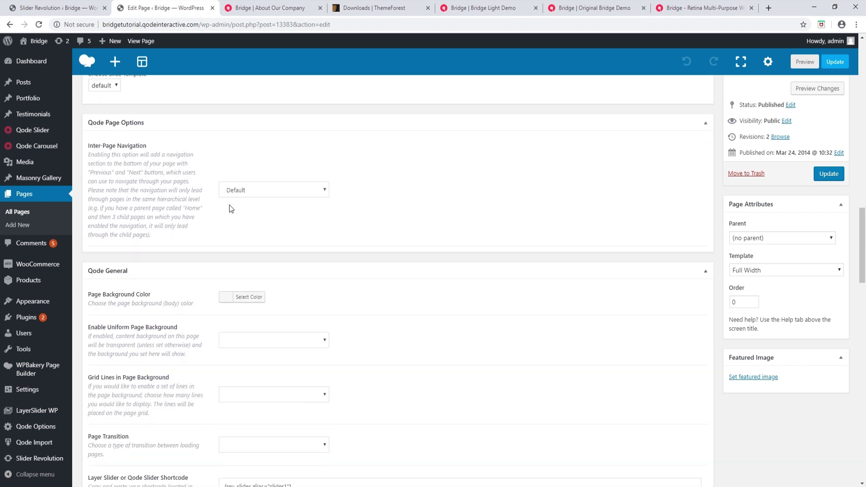
scroll(230, 208, "down", 1)
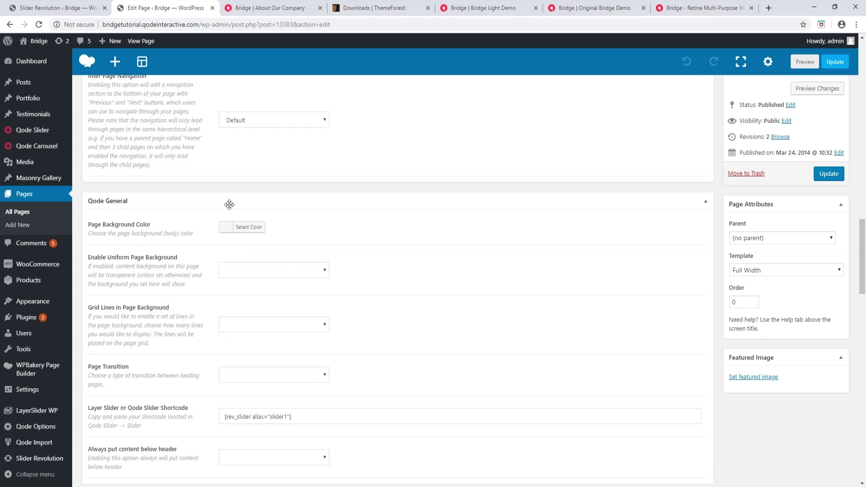
scroll(229, 205, "down", 1)
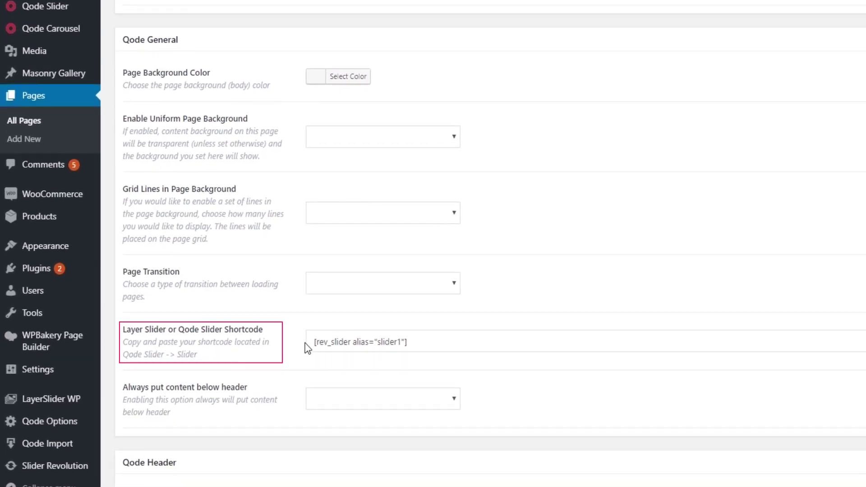
left_click_drag(415, 341, 283, 342)
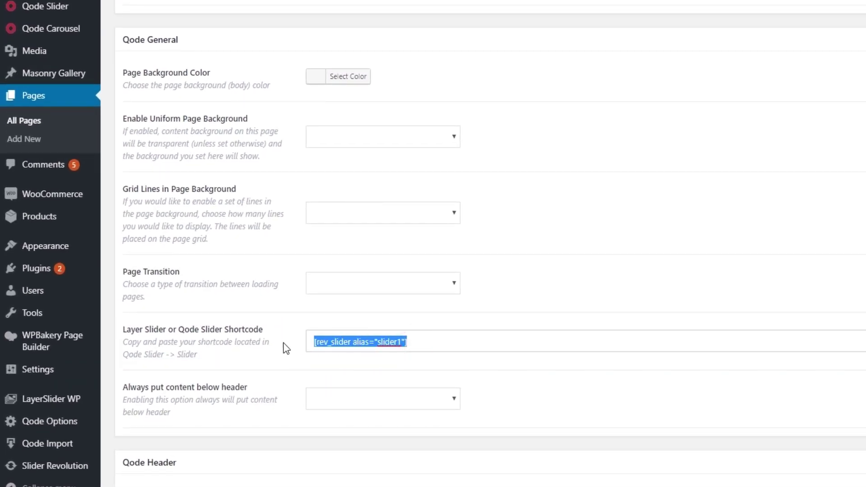
key("ctrl+v")
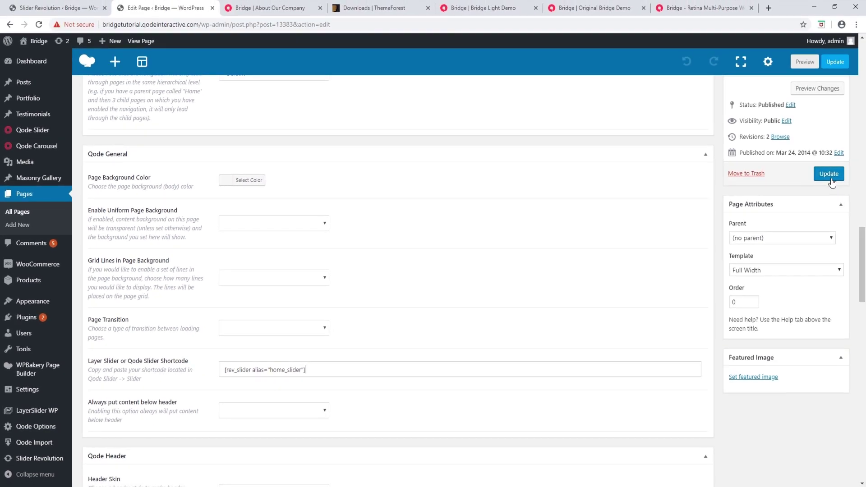
left_click(830, 177)
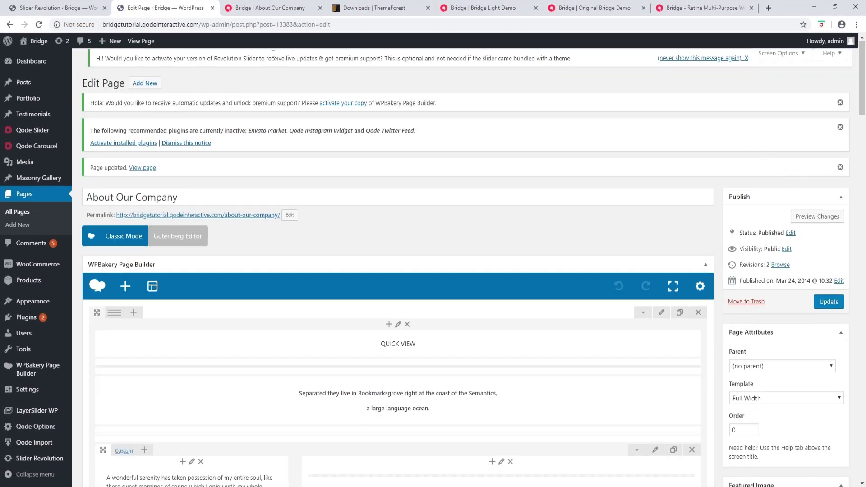
middle_click(140, 42)
left_click(264, 7)
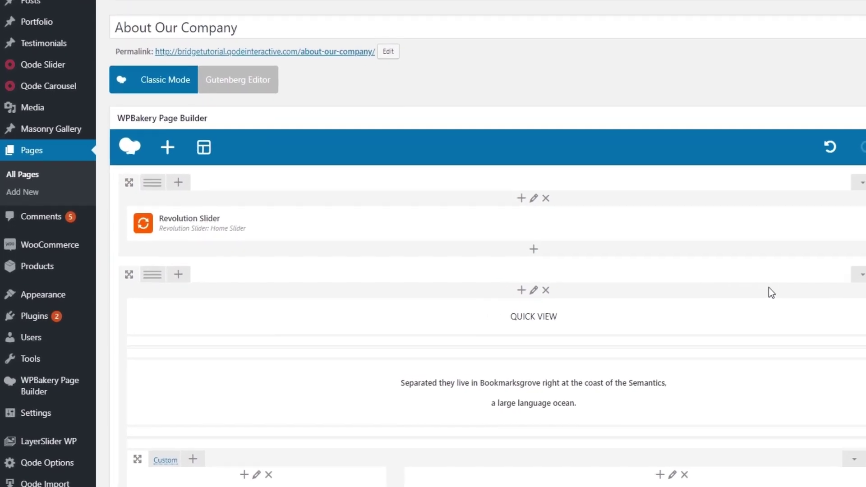
Step: Select Home Slider in the settings of the Revolution Slider element on the About Our Company page and save the changes
mouse_move(554, 213)
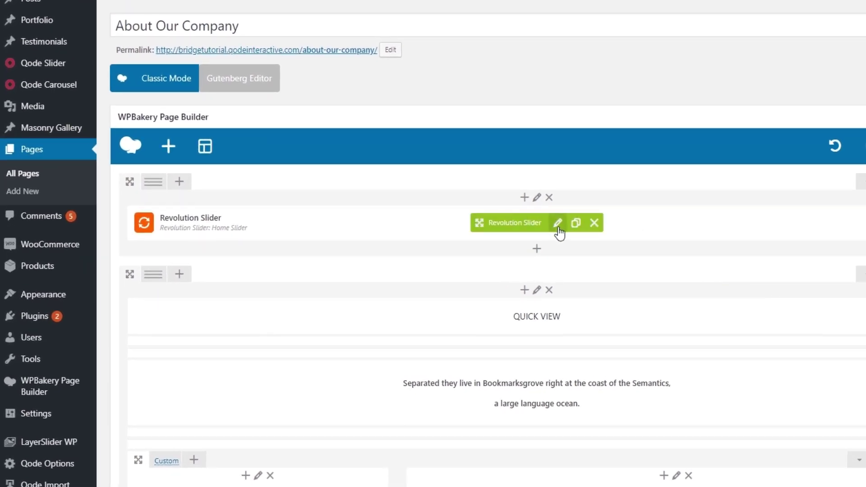
left_click(557, 224)
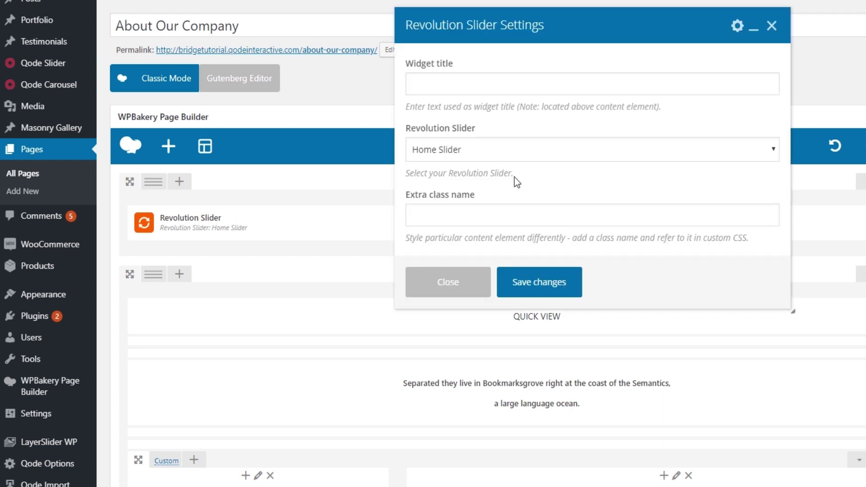
left_click(512, 151)
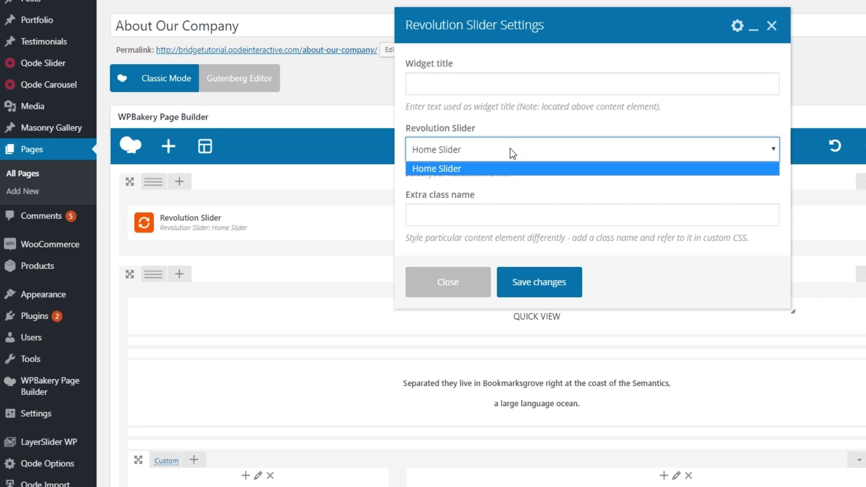
left_click(553, 293)
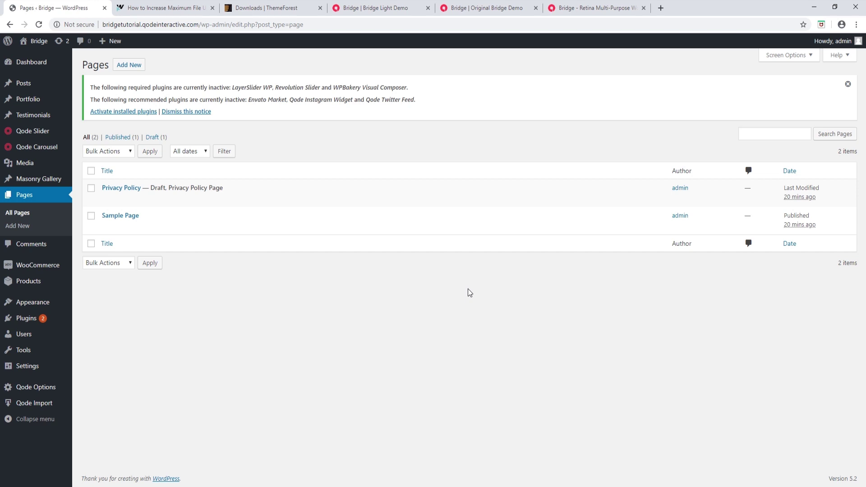
Step: Consult the tutorial on increasing the WordPress maximum file upload size, including the php.ini and .htaccess methods, and return to WordPress
left_click(195, 2)
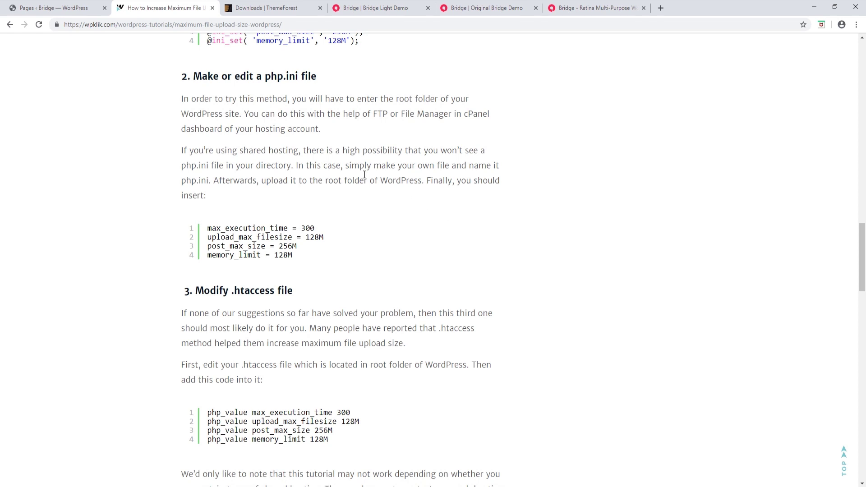
left_click(48, 8)
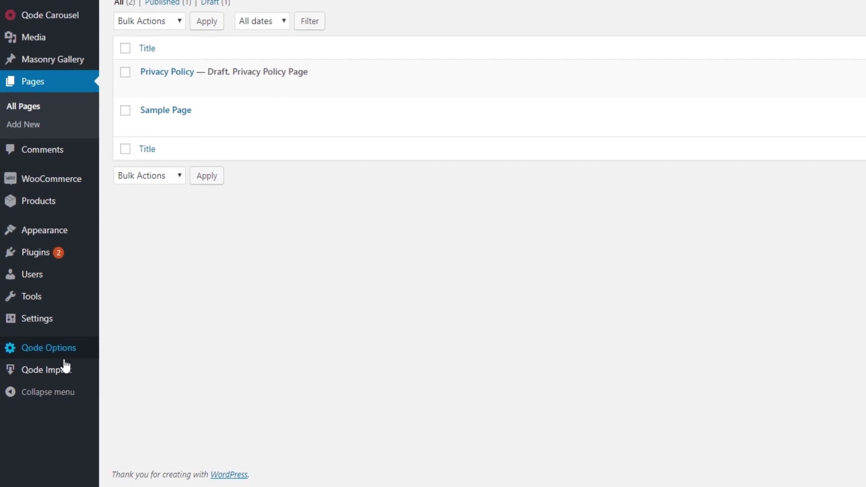
Step: Run the Bridge one-click import for Demo - Original with import type All and without attachments
left_click(50, 377)
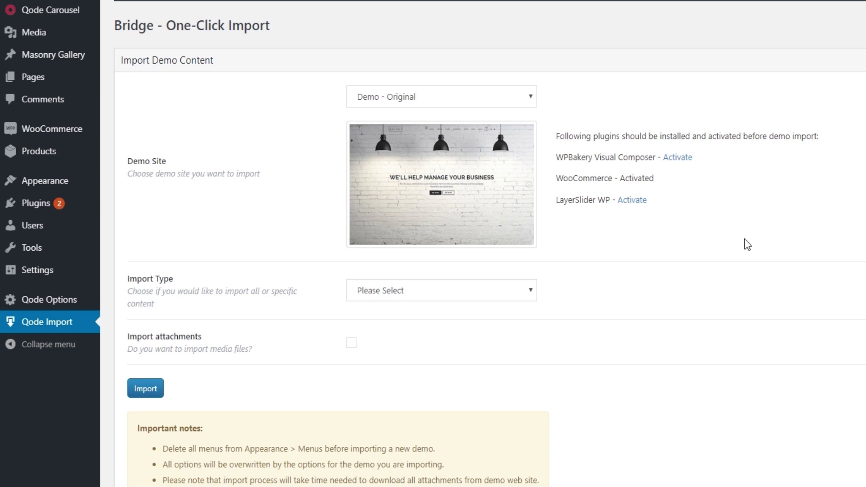
left_click(451, 294)
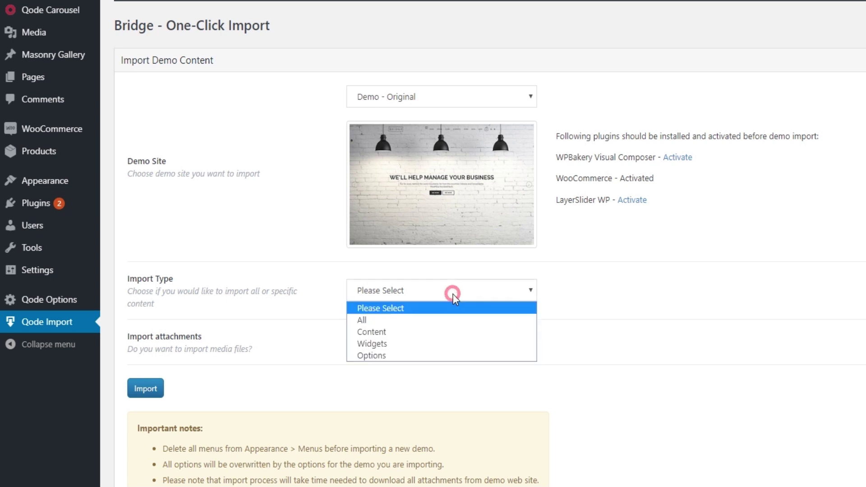
left_click(446, 320)
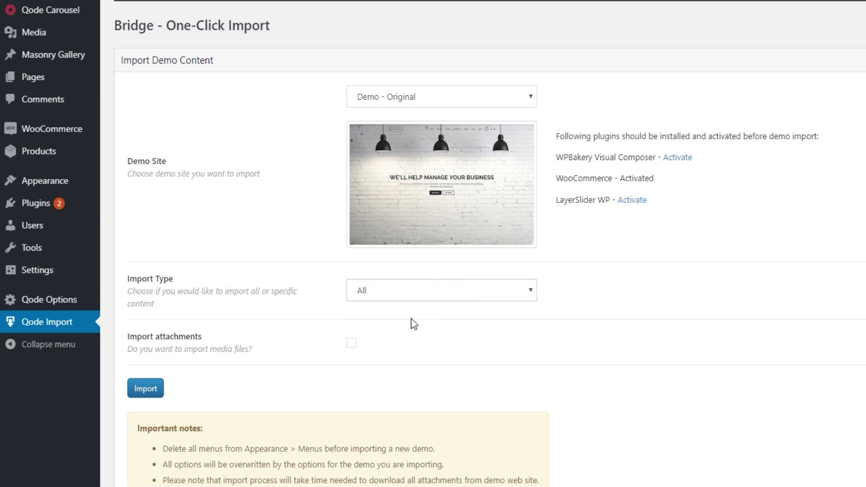
scroll(205, 330, "down", 1)
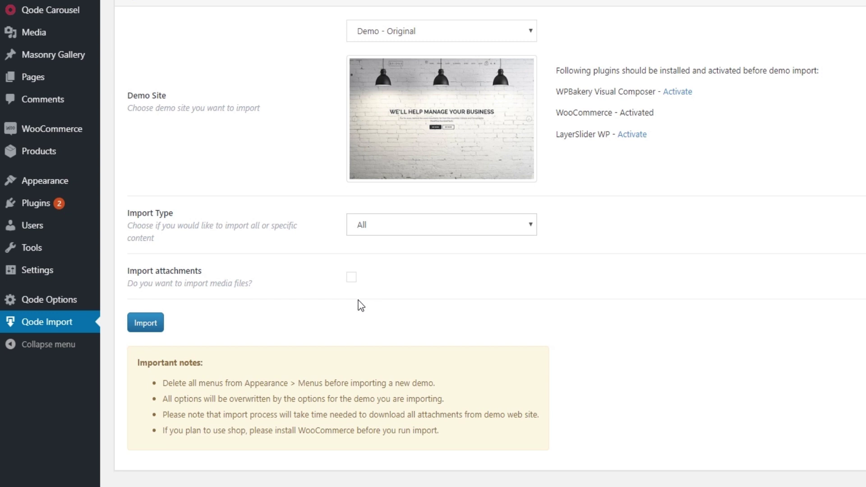
left_click(153, 327)
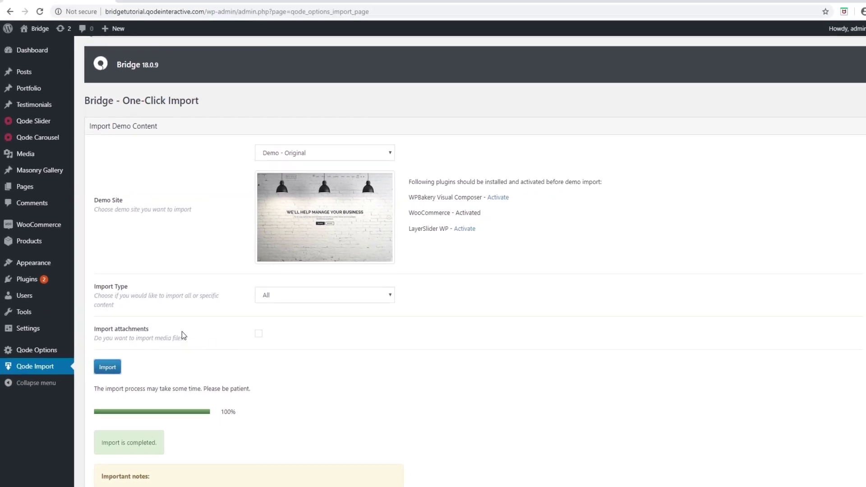
Step: Activate the WPBakery Page Builder plugin from the installed plugins list
left_click(23, 287)
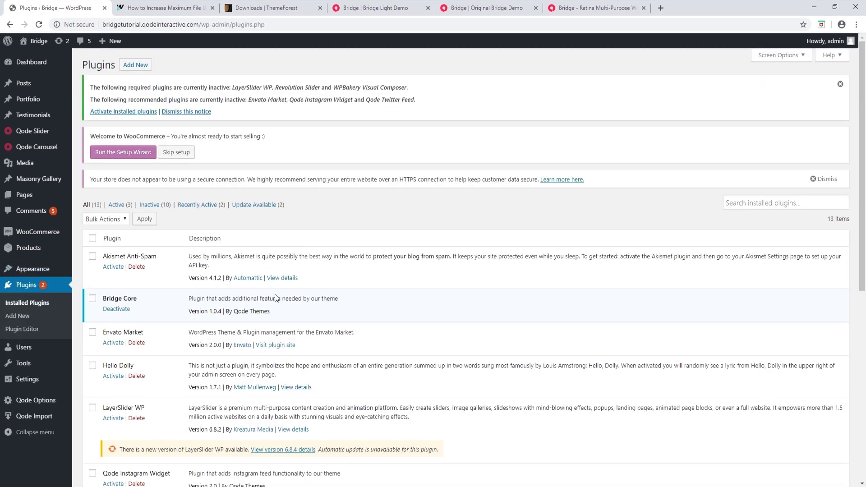
scroll(271, 295, "down", 2)
scroll(278, 299, "down", 1)
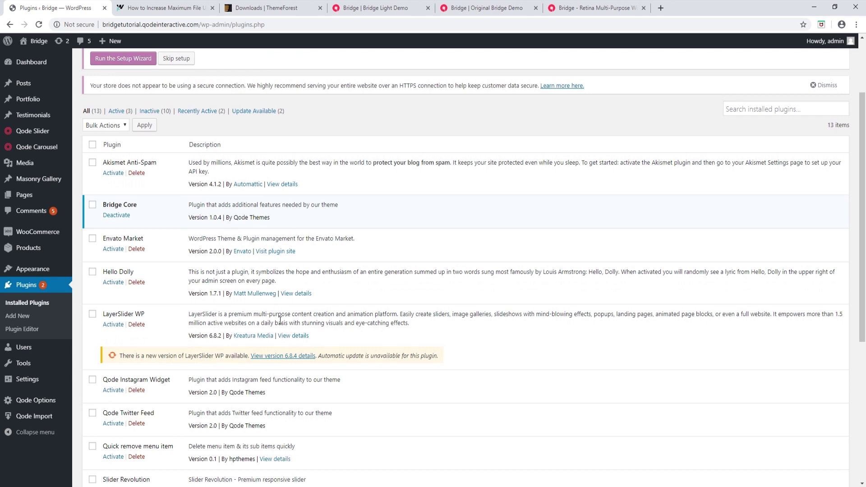
scroll(278, 294, "down", 5)
scroll(280, 323, "down", 1)
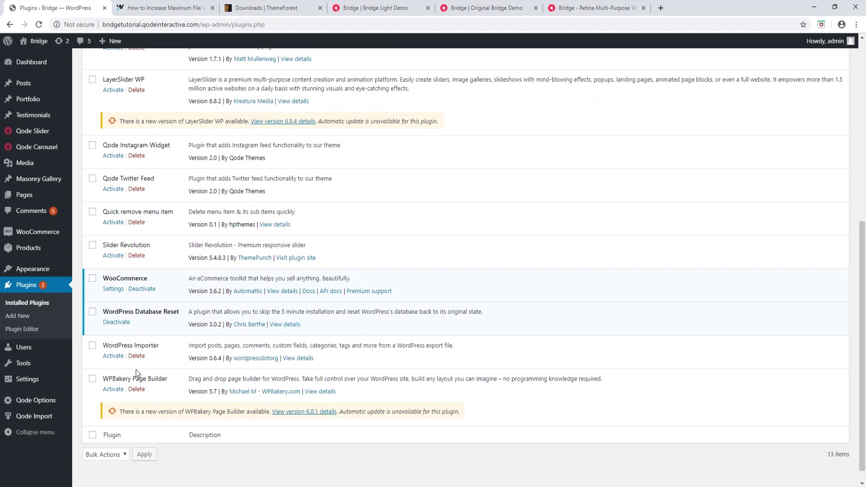
left_click(113, 388)
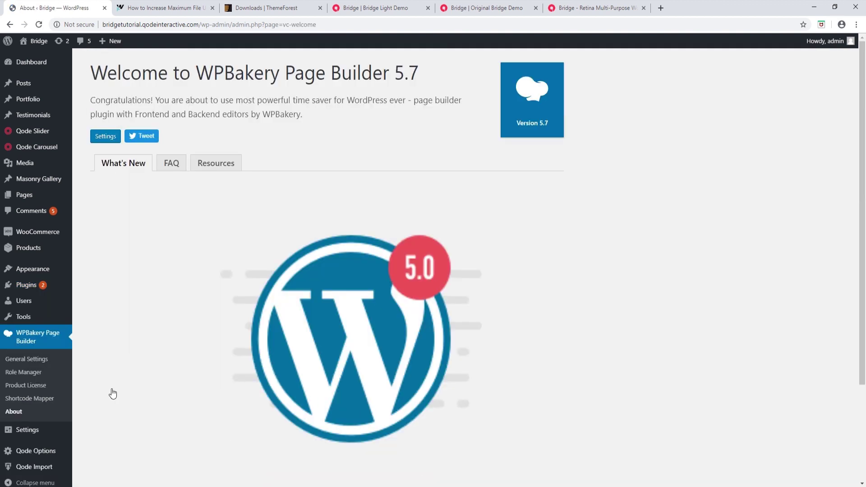
Step: Open the About Our Company page for editing and review its imported content in the page builder
left_click(22, 195)
scroll(362, 260, "down", 4)
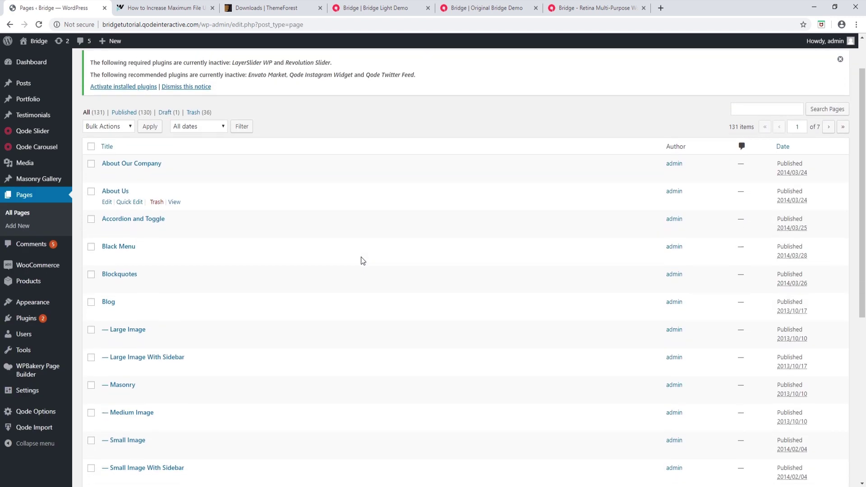
scroll(361, 256, "up", 4)
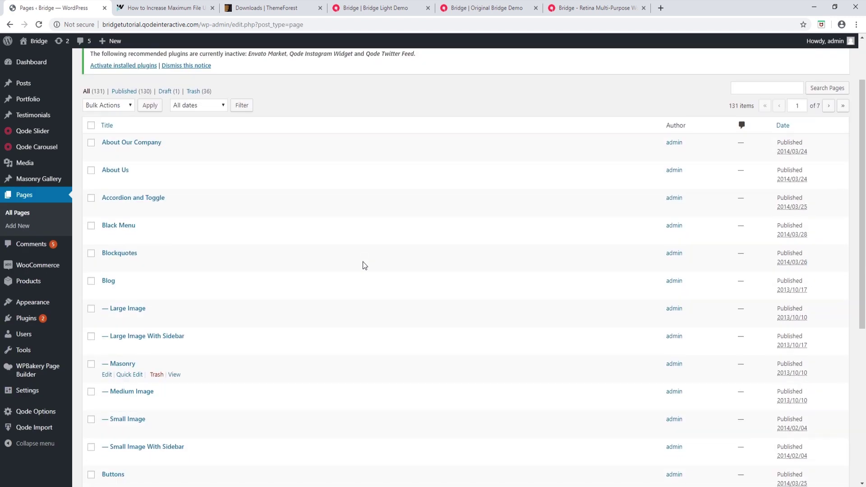
left_click(134, 167)
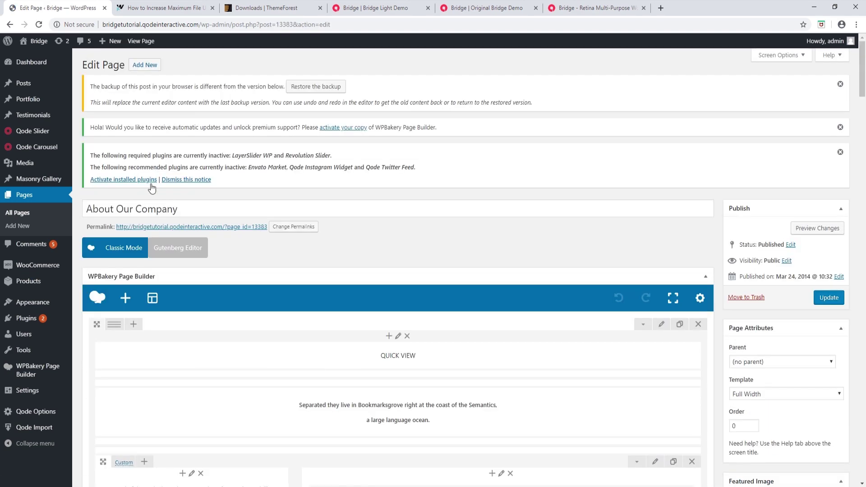
scroll(531, 283, "down", 1)
scroll(532, 284, "down", 10)
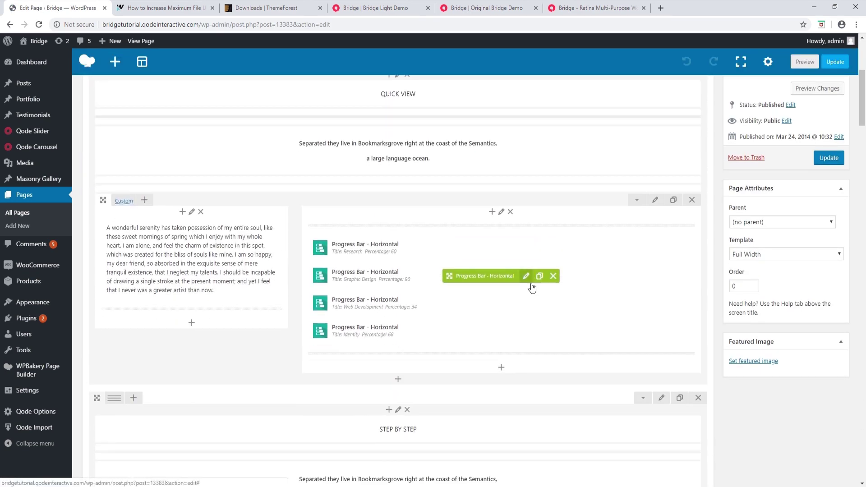
scroll(531, 286, "up", 6)
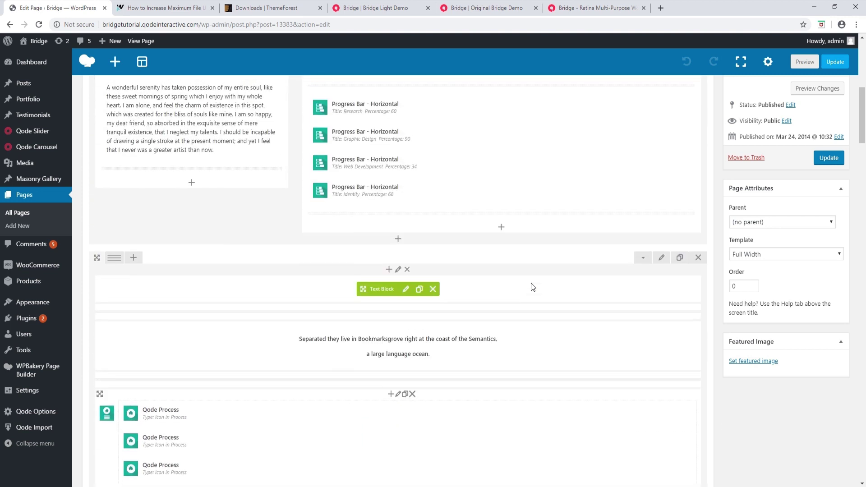
Step: View the live About Our Company page in a new tab, check its content and images, and return to the page editor
middle_click(141, 41)
left_click(181, 5)
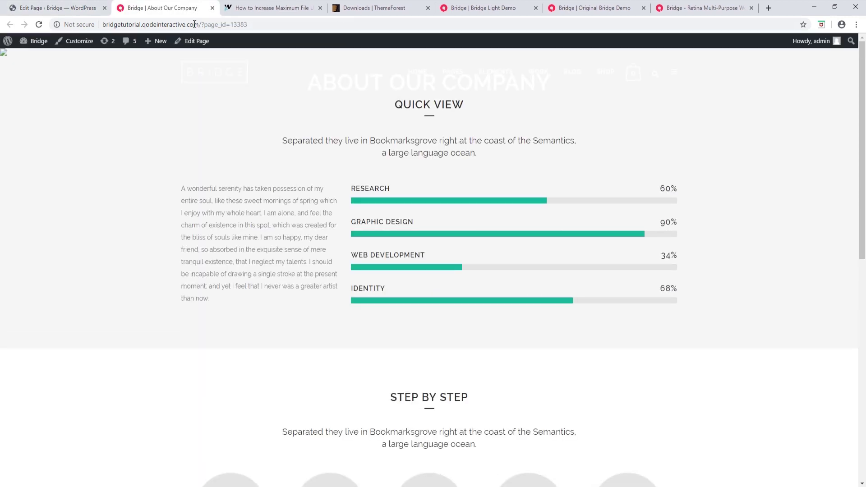
scroll(705, 168, "down", 6)
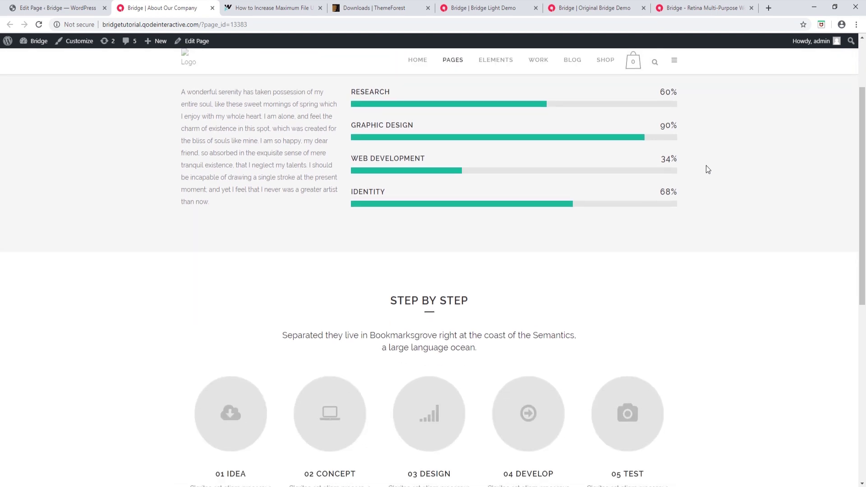
scroll(706, 167, "down", 1)
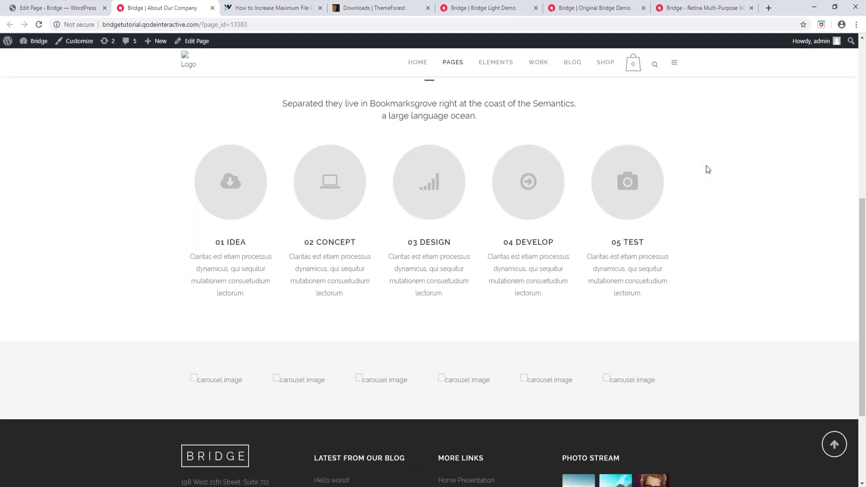
scroll(567, 212, "up", 7)
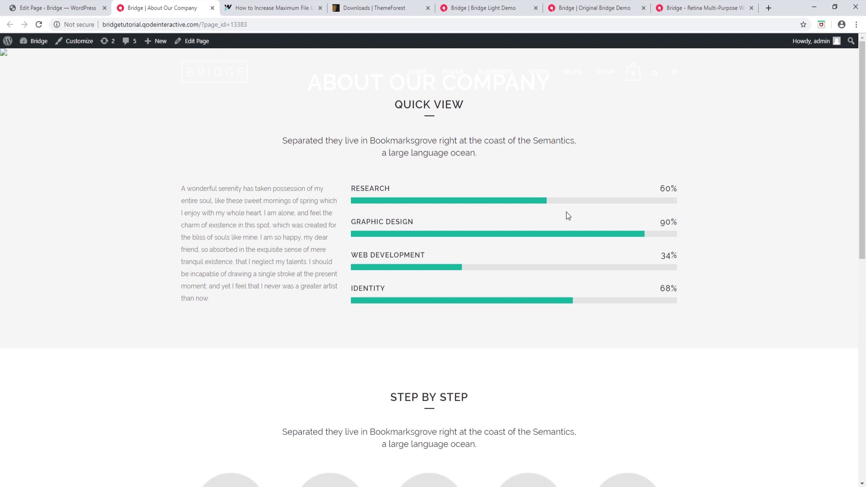
left_click(68, 8)
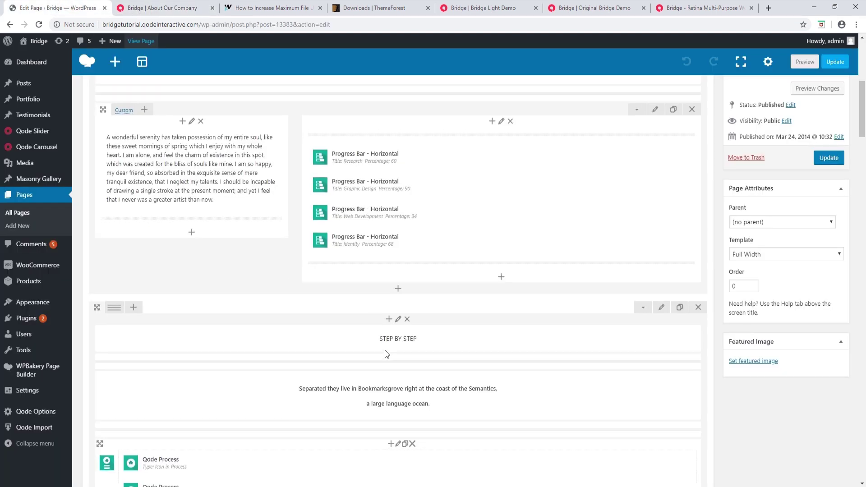
scroll(385, 350, "up", 6)
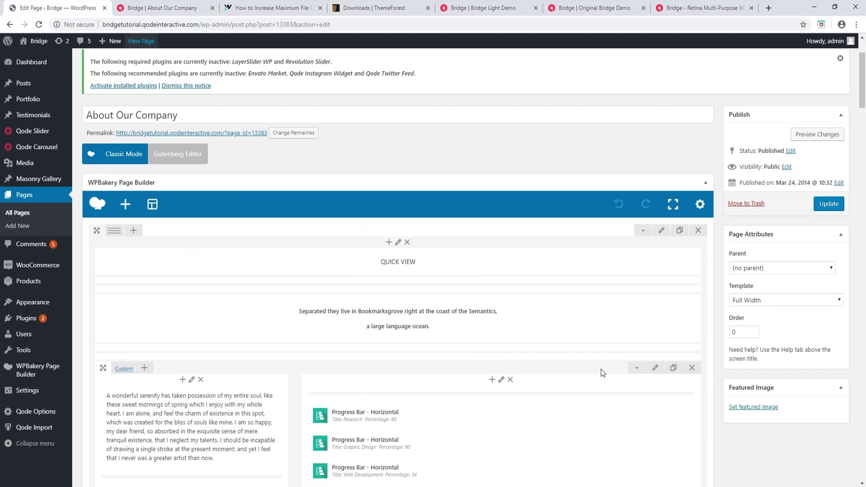